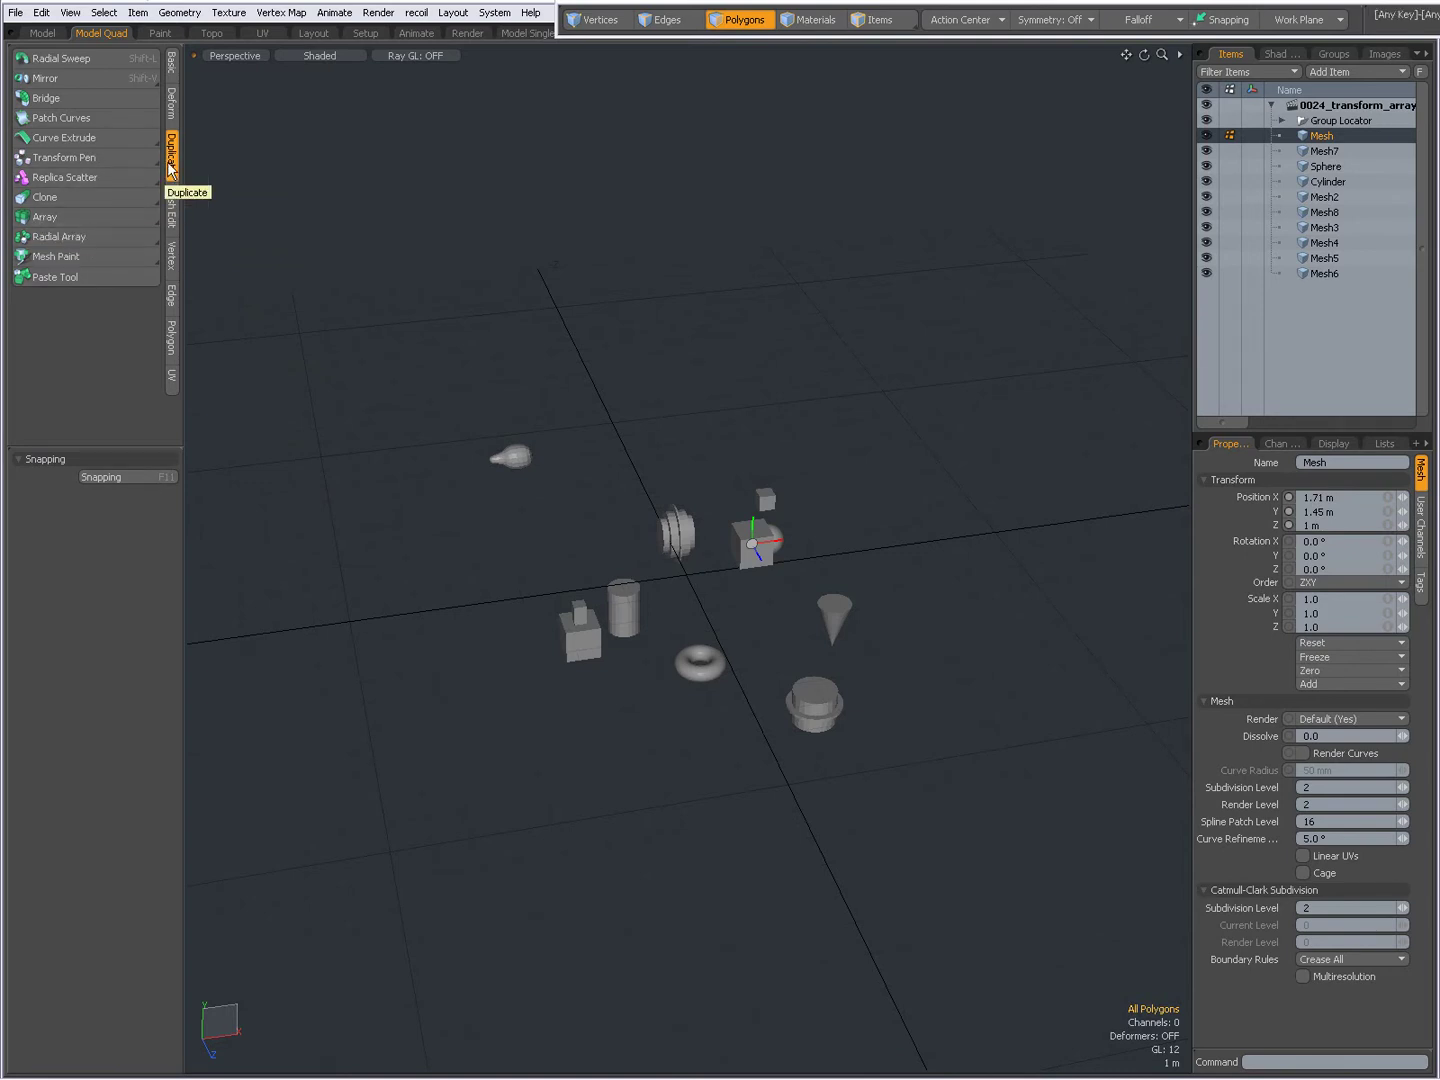
- Open the Array flyout in the Duplicate tab to list its array variants
left_click(54, 219)
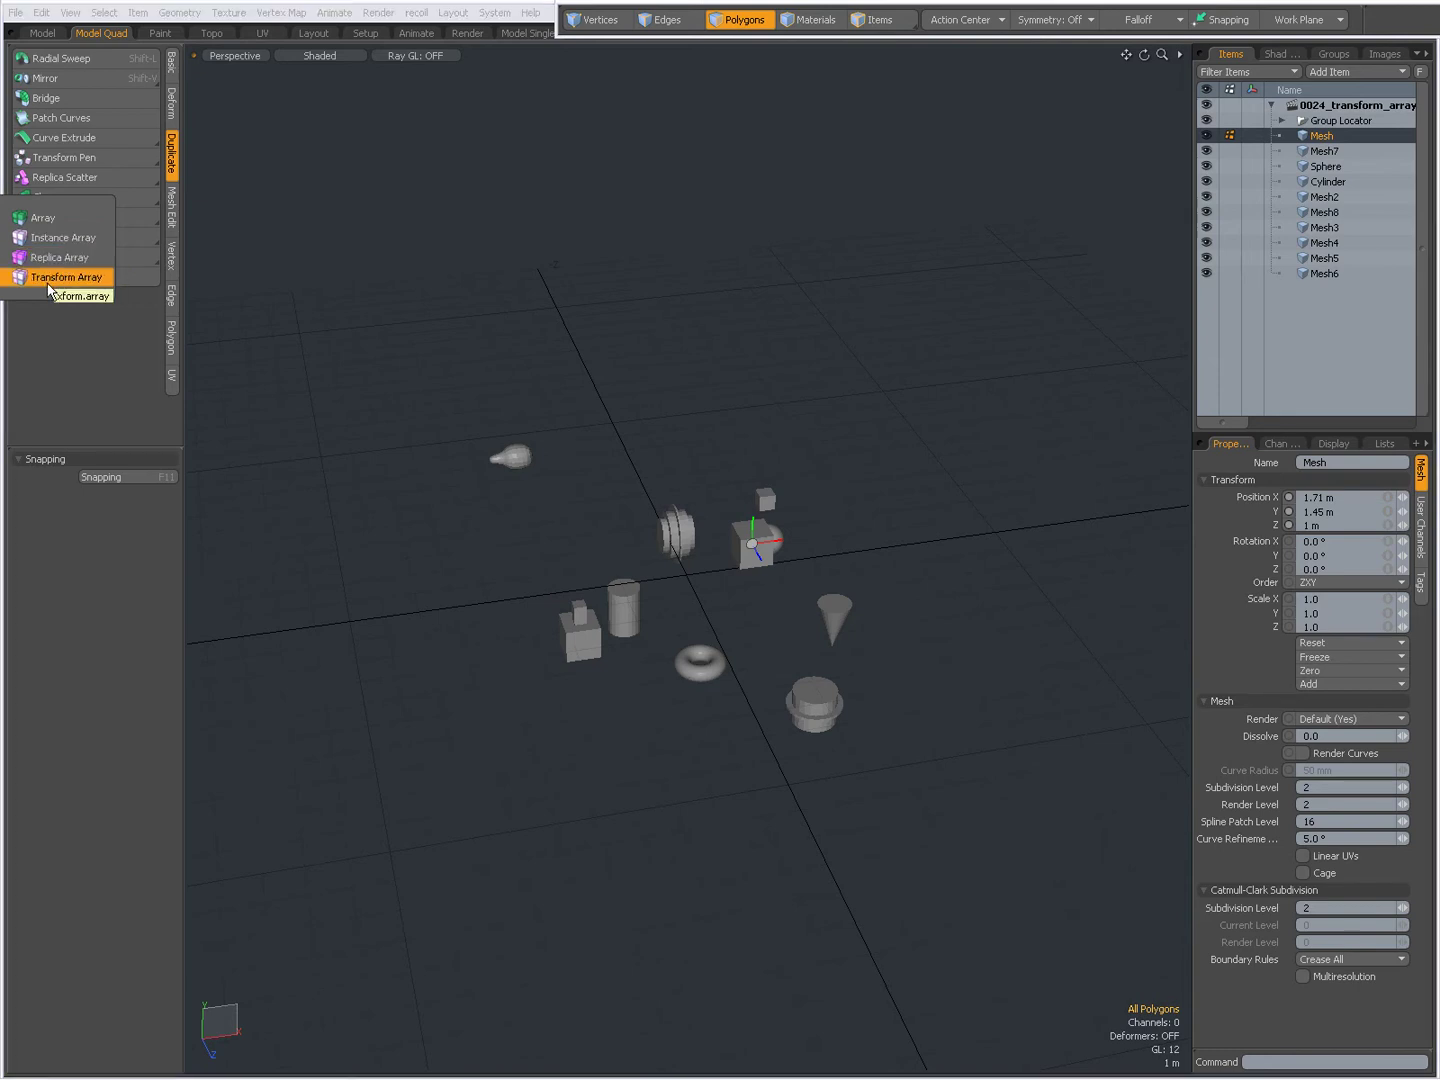
- Generate a 3×4×3 Array preview of the cube with 1 m offsets, orbiting to view it
left_click(43, 220)
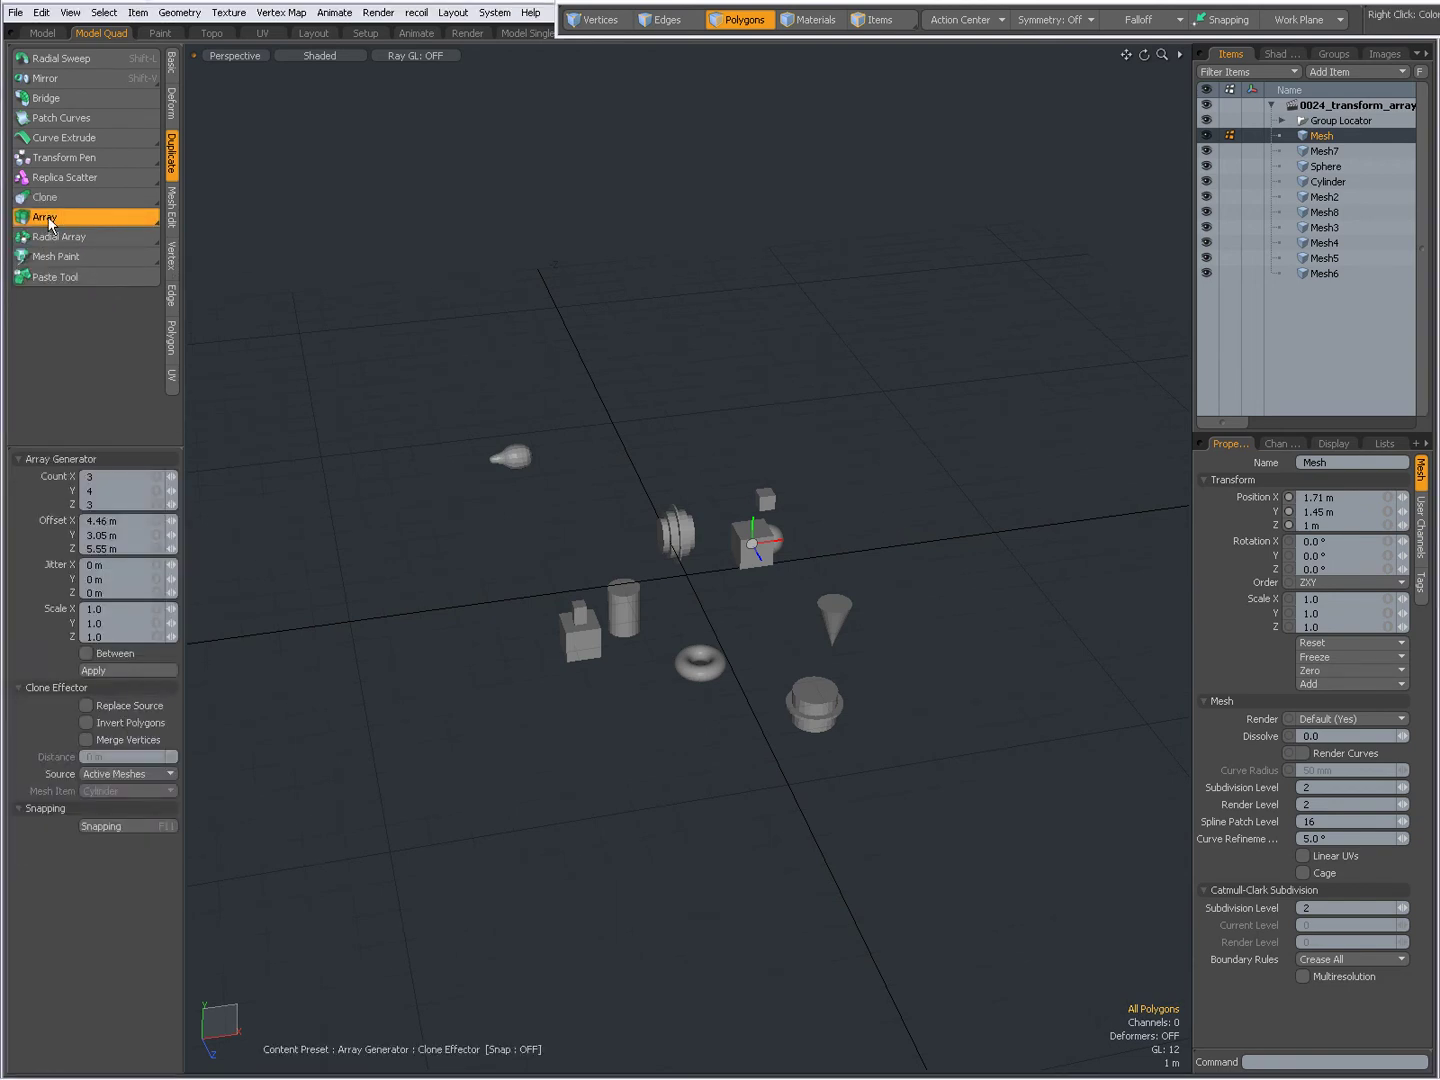
left_click(420, 313)
left_click_drag(771, 616, 854, 581, "alt")
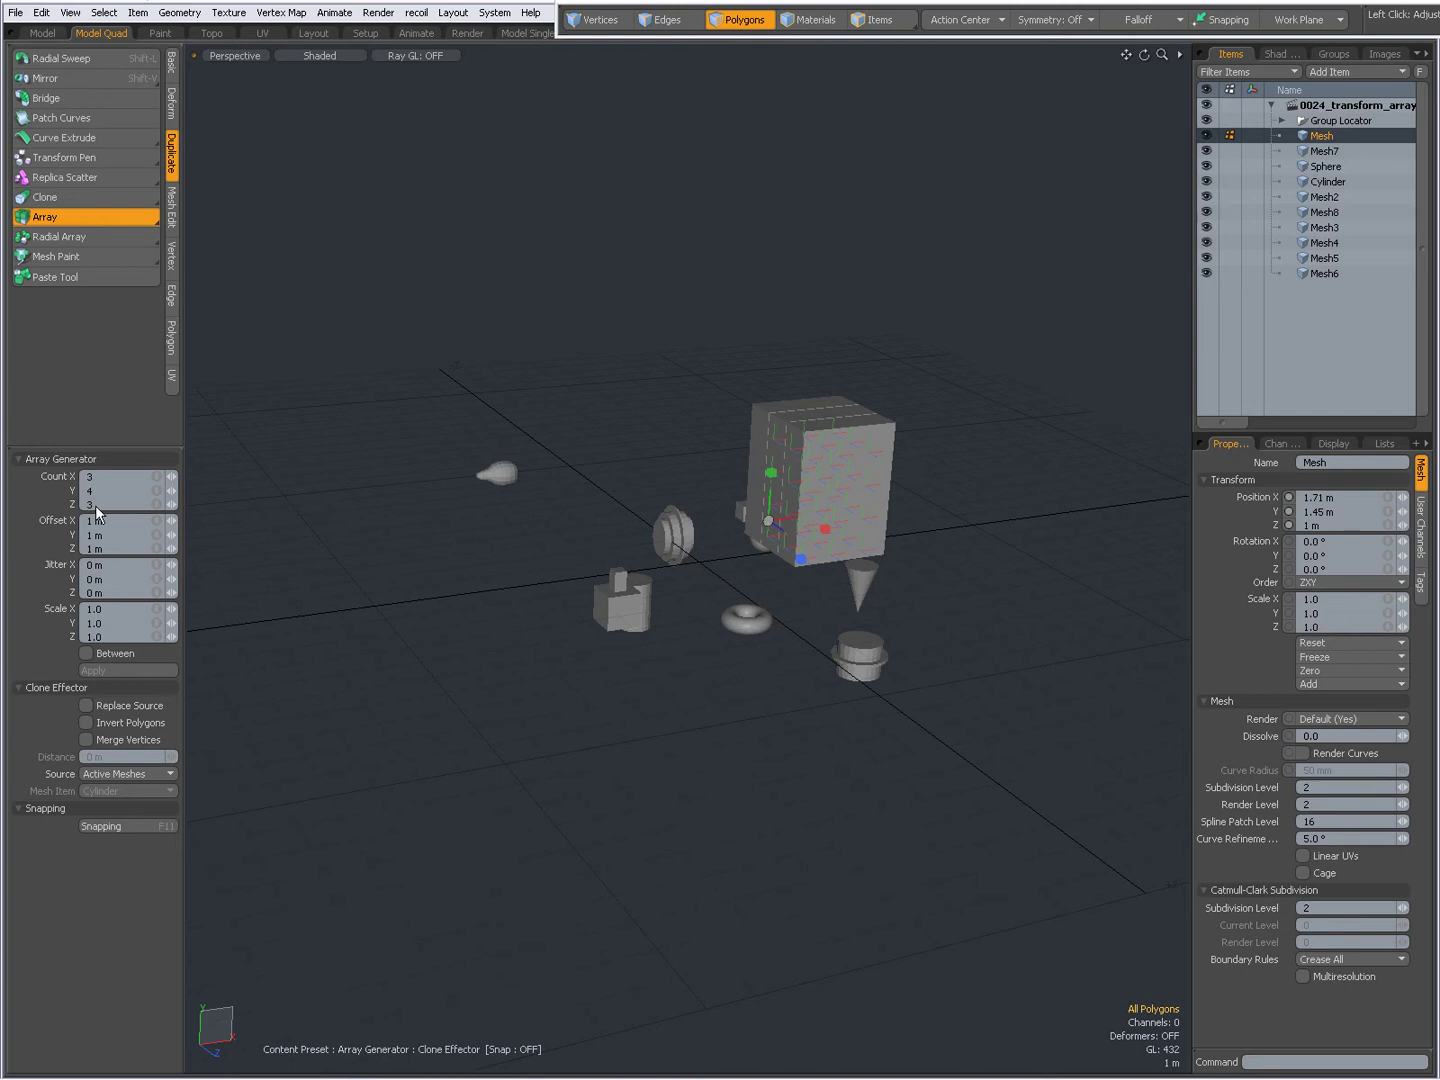
left_click_drag(751, 555, 864, 637, "alt")
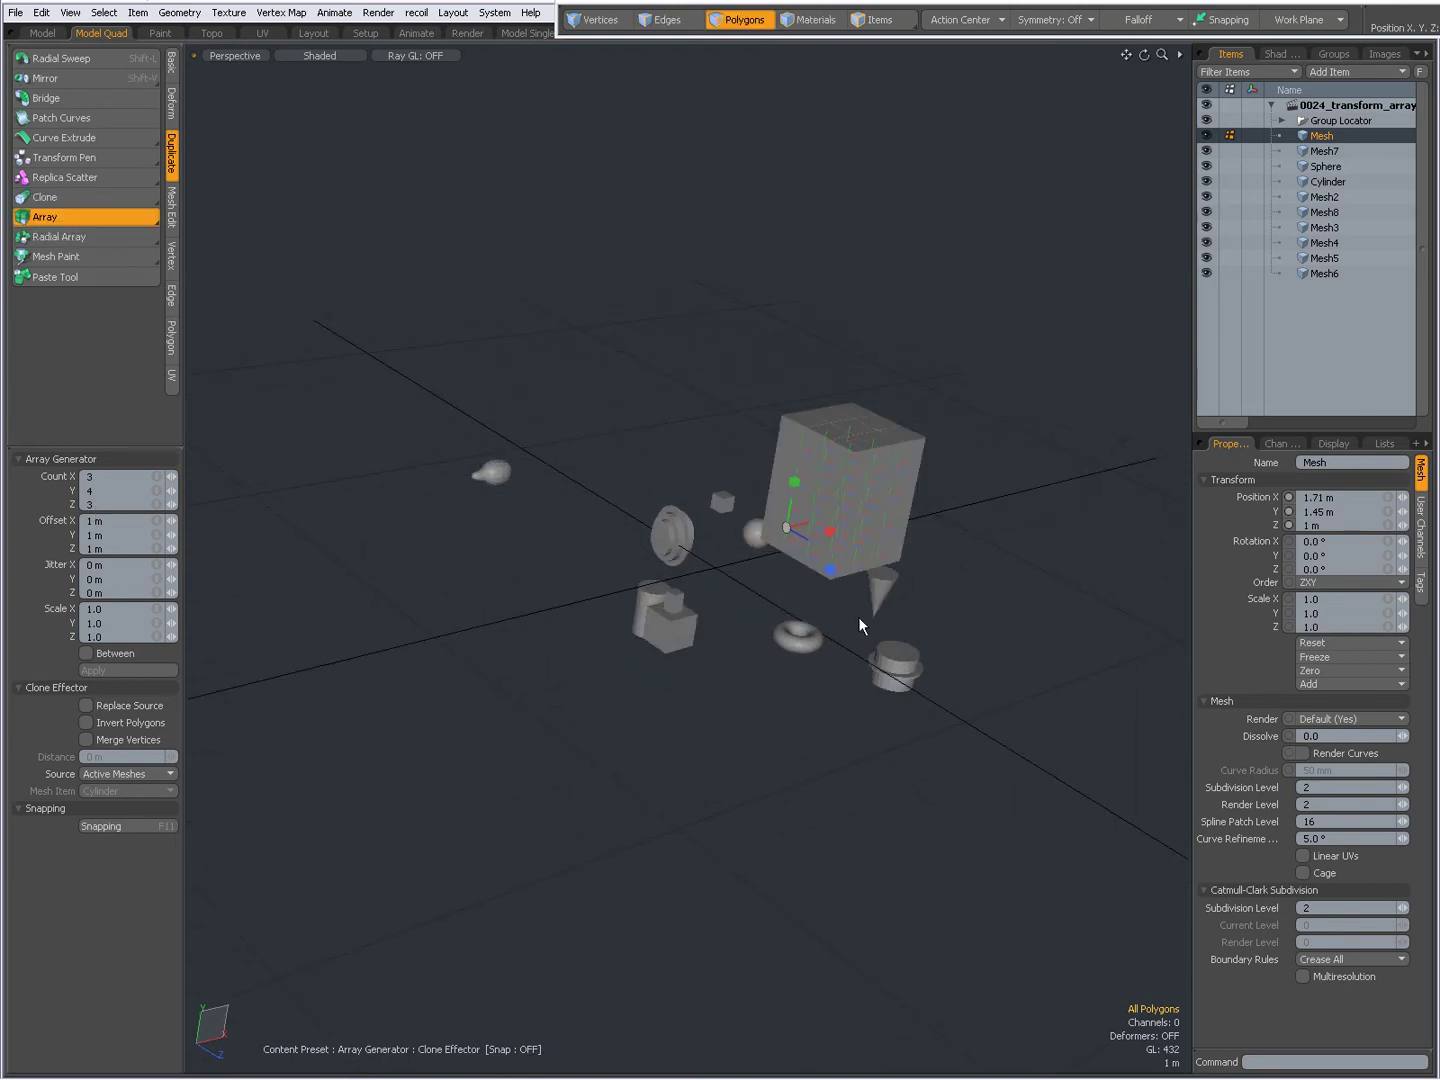
- Drop the Array tool, undo back to a single cube, then select and deselect its faces
key("space")
key("ctrl+z")
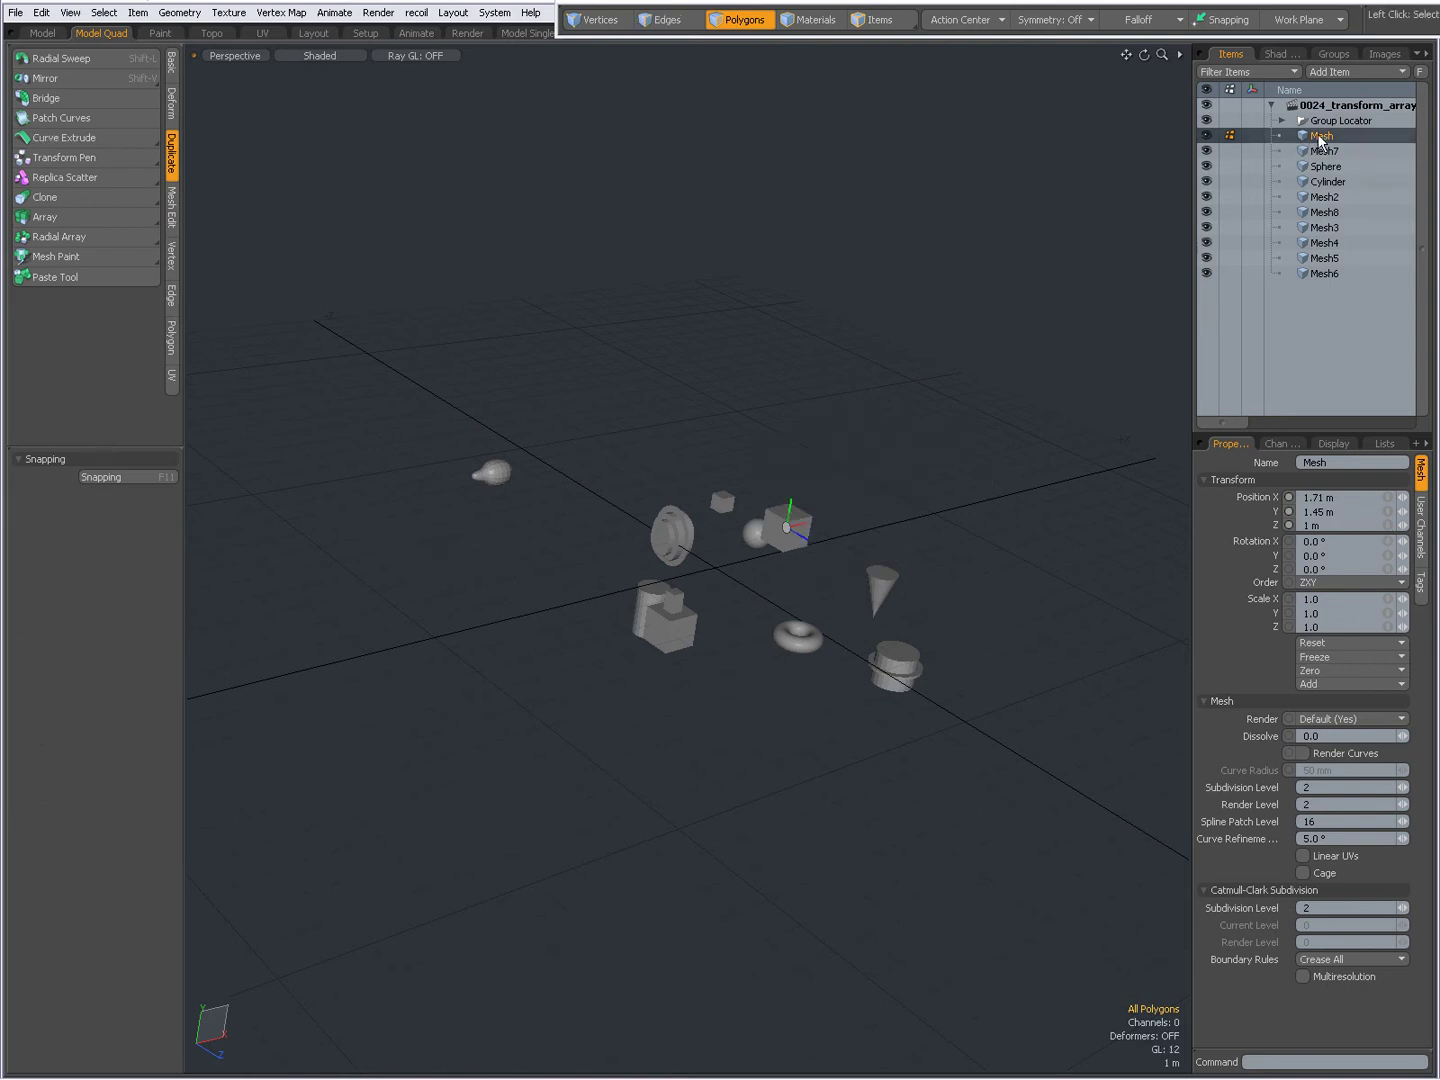
double_click(796, 535)
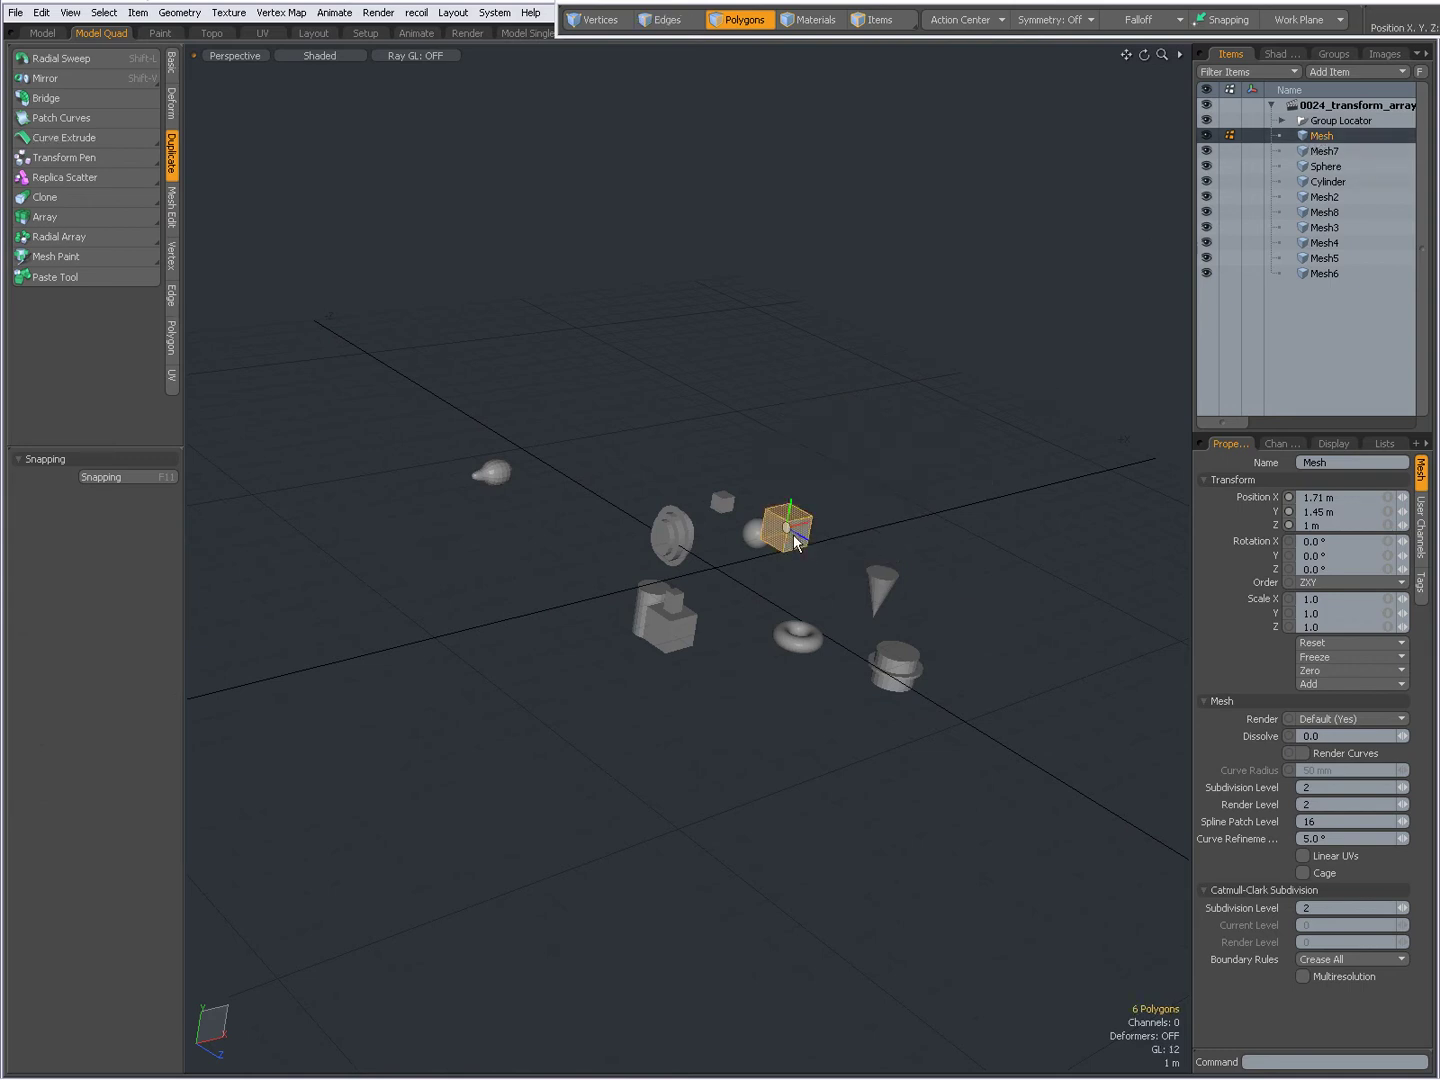
left_click_drag(968, 542, 882, 648, "alt")
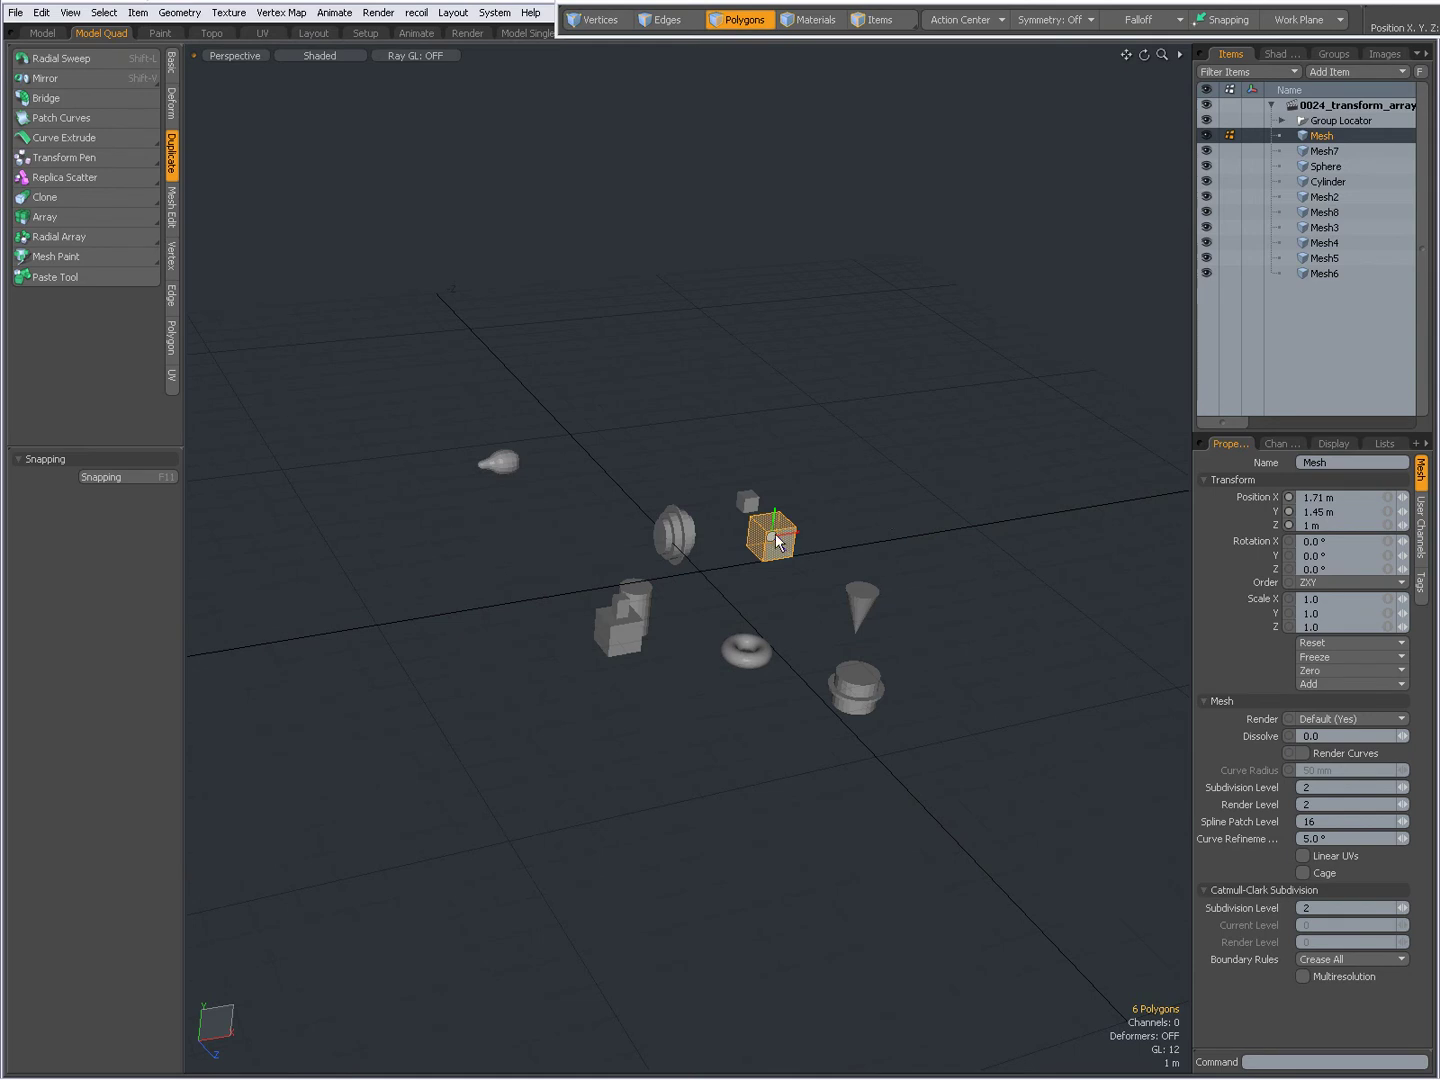
left_click(769, 445)
- Start a new cube array and drag its handles to offsets of 2.6 m, 1.95 m and 2.3 m
left_click(66, 219)
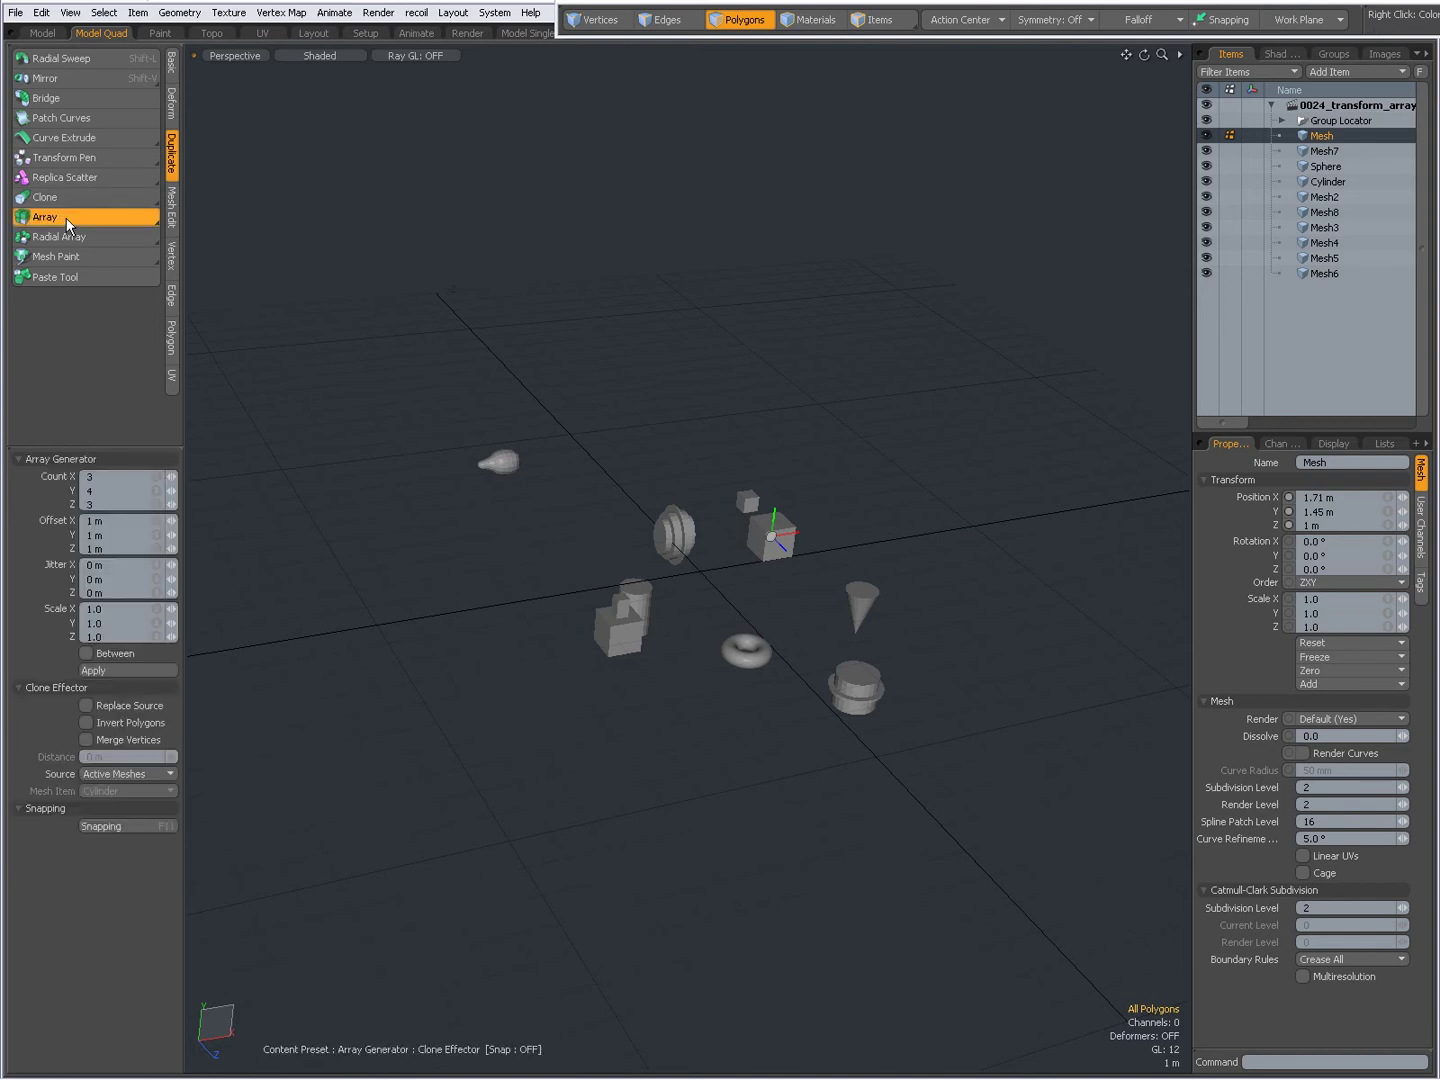
left_click(405, 288)
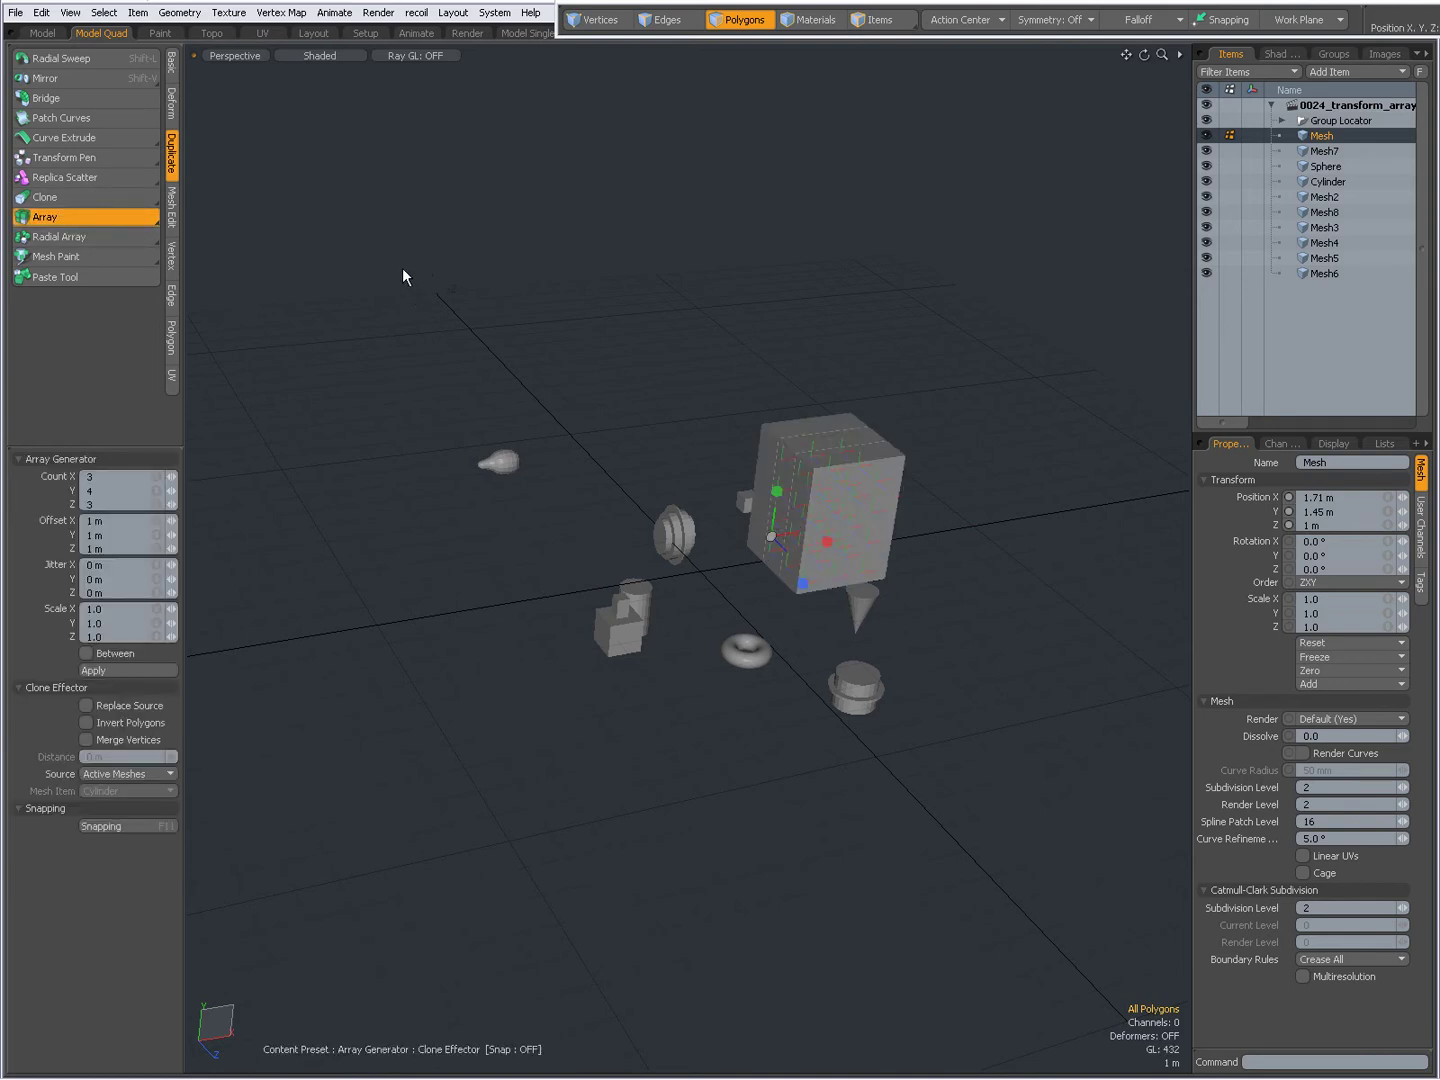
left_click_drag(803, 584, 825, 607)
left_click_drag(827, 544, 870, 535)
left_click_drag(776, 492, 778, 500)
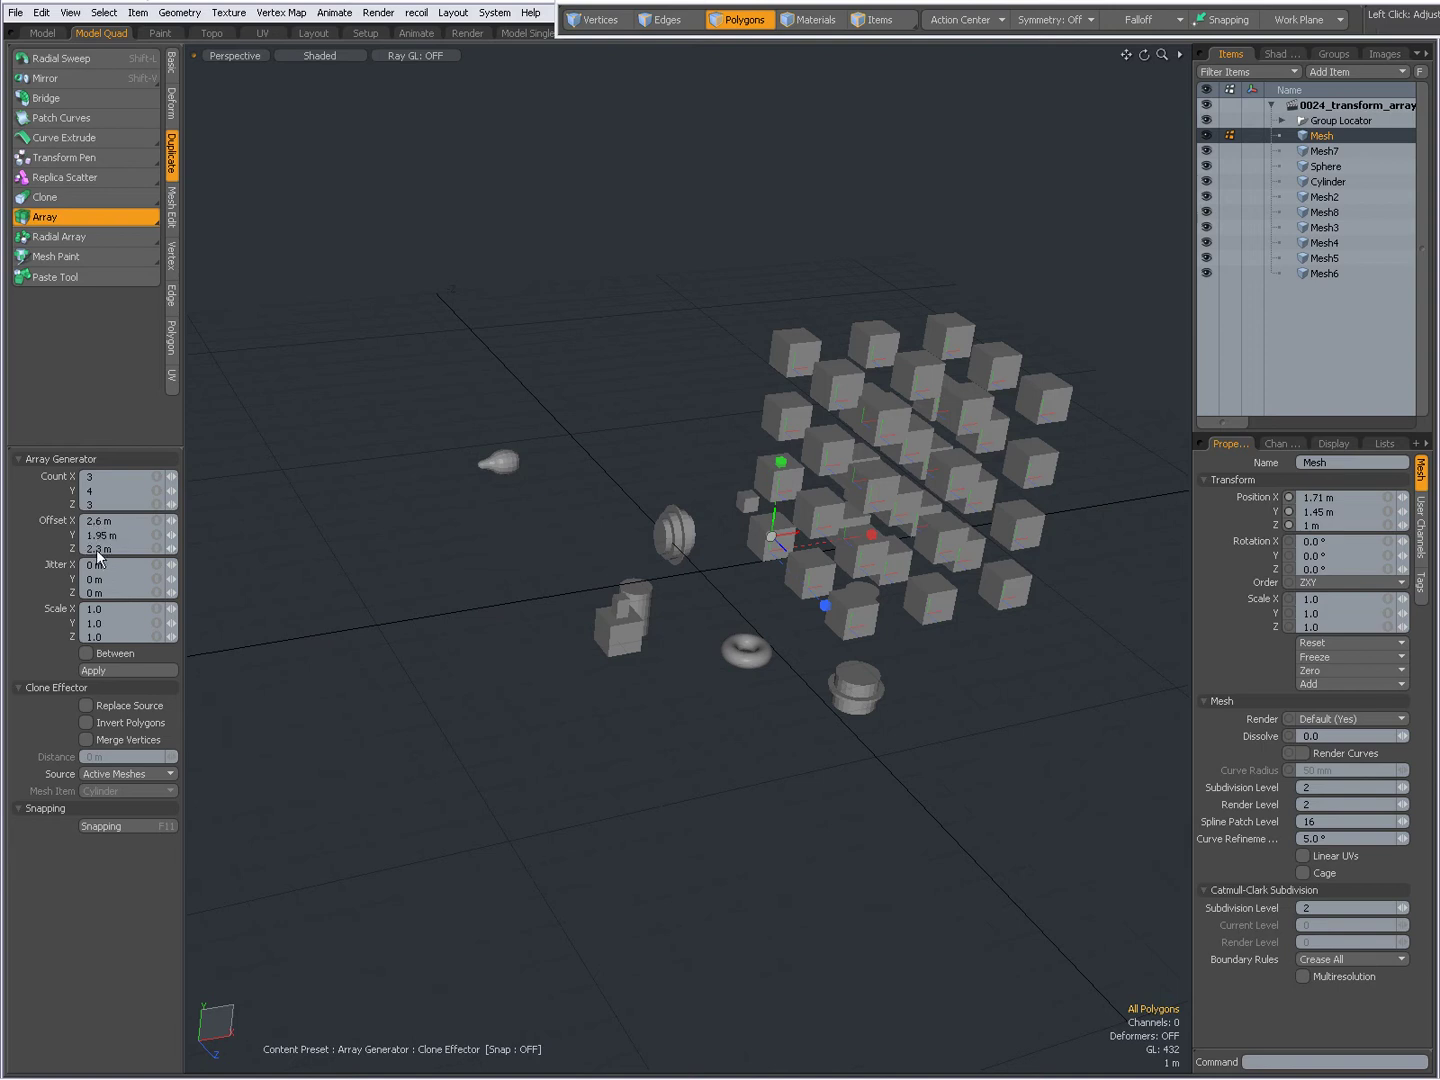
- Adjust the Count spinners so the array has 5, 5 and 4 copies
left_click(176, 480)
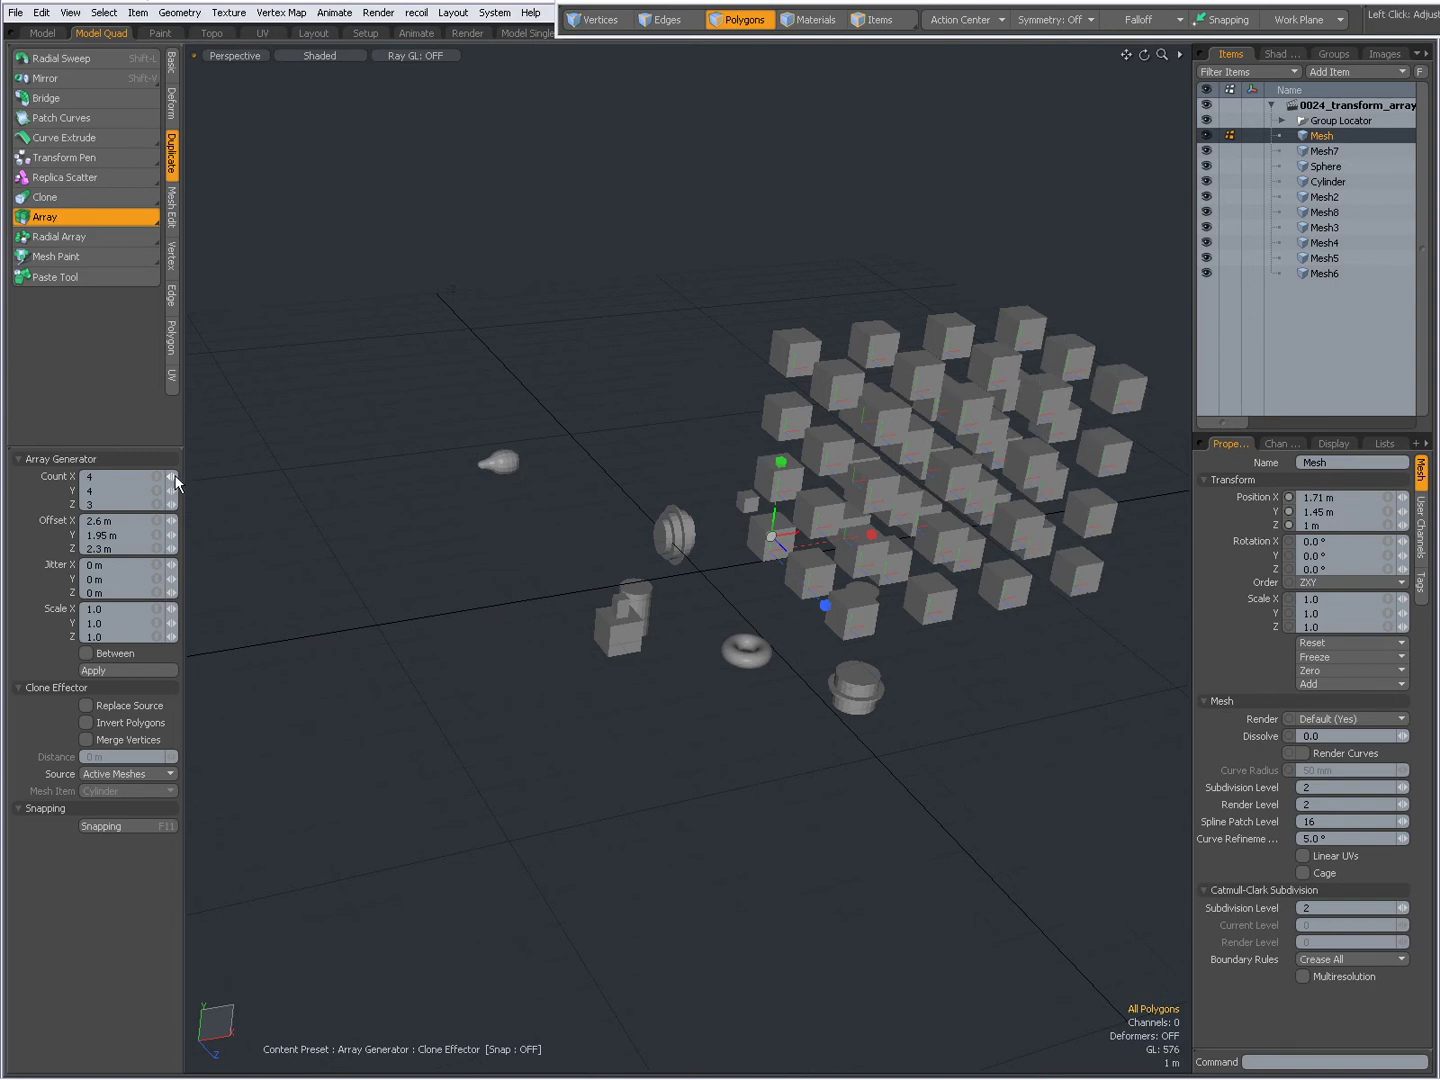
left_click_drag(520, 530, 592, 551, "alt")
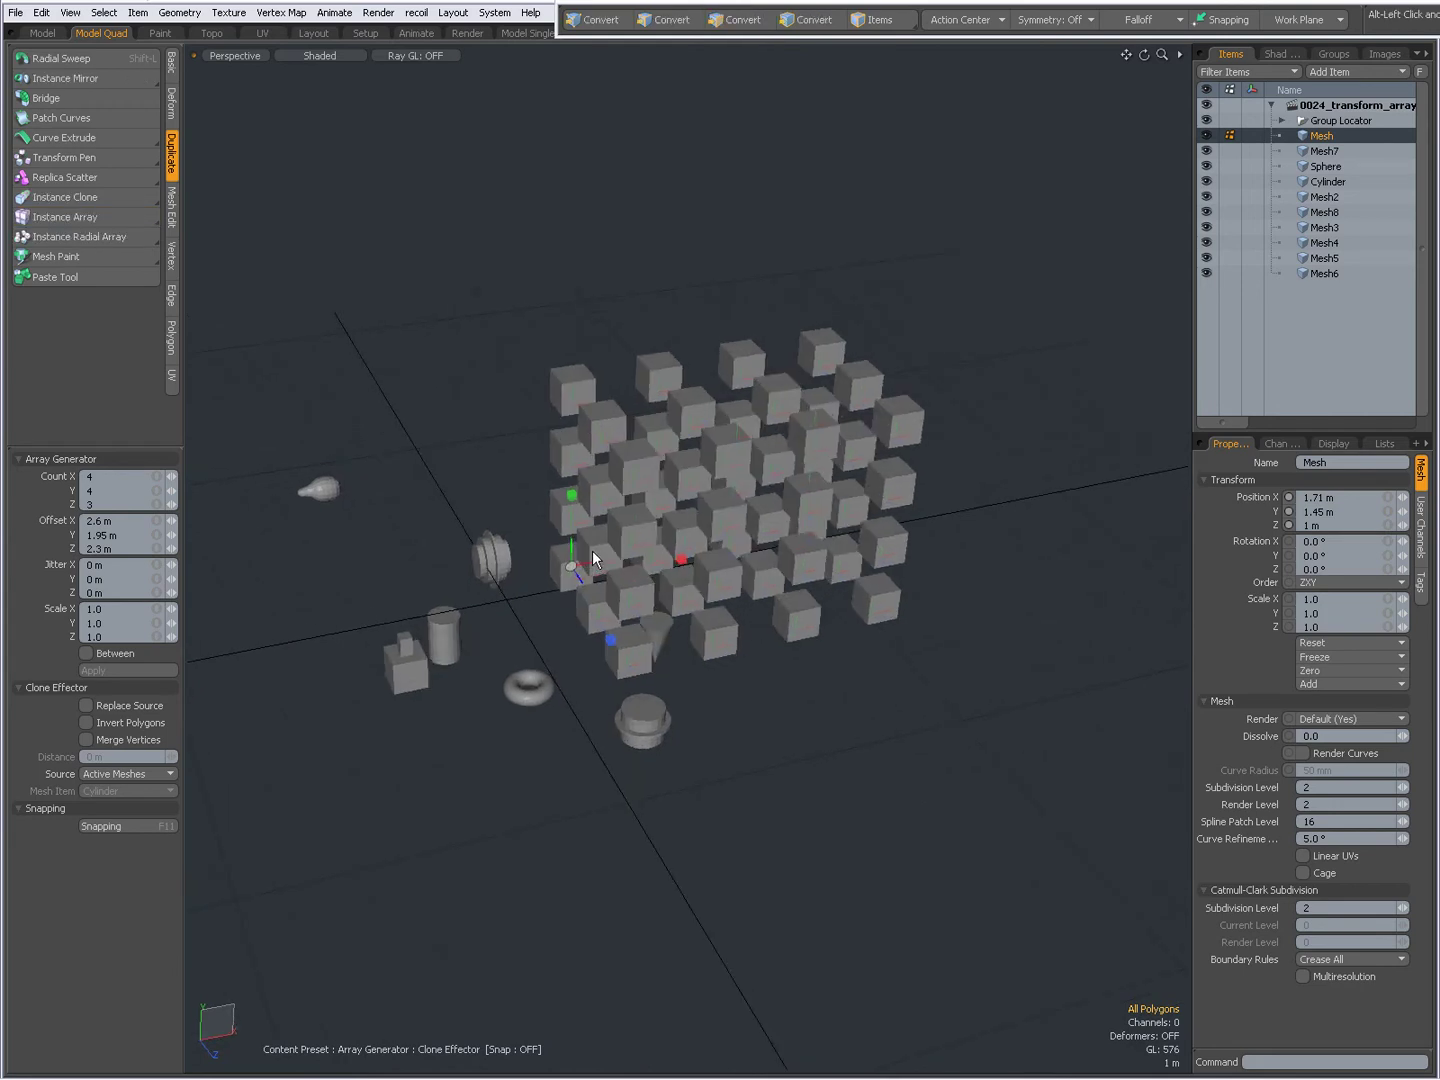
left_click(175, 476)
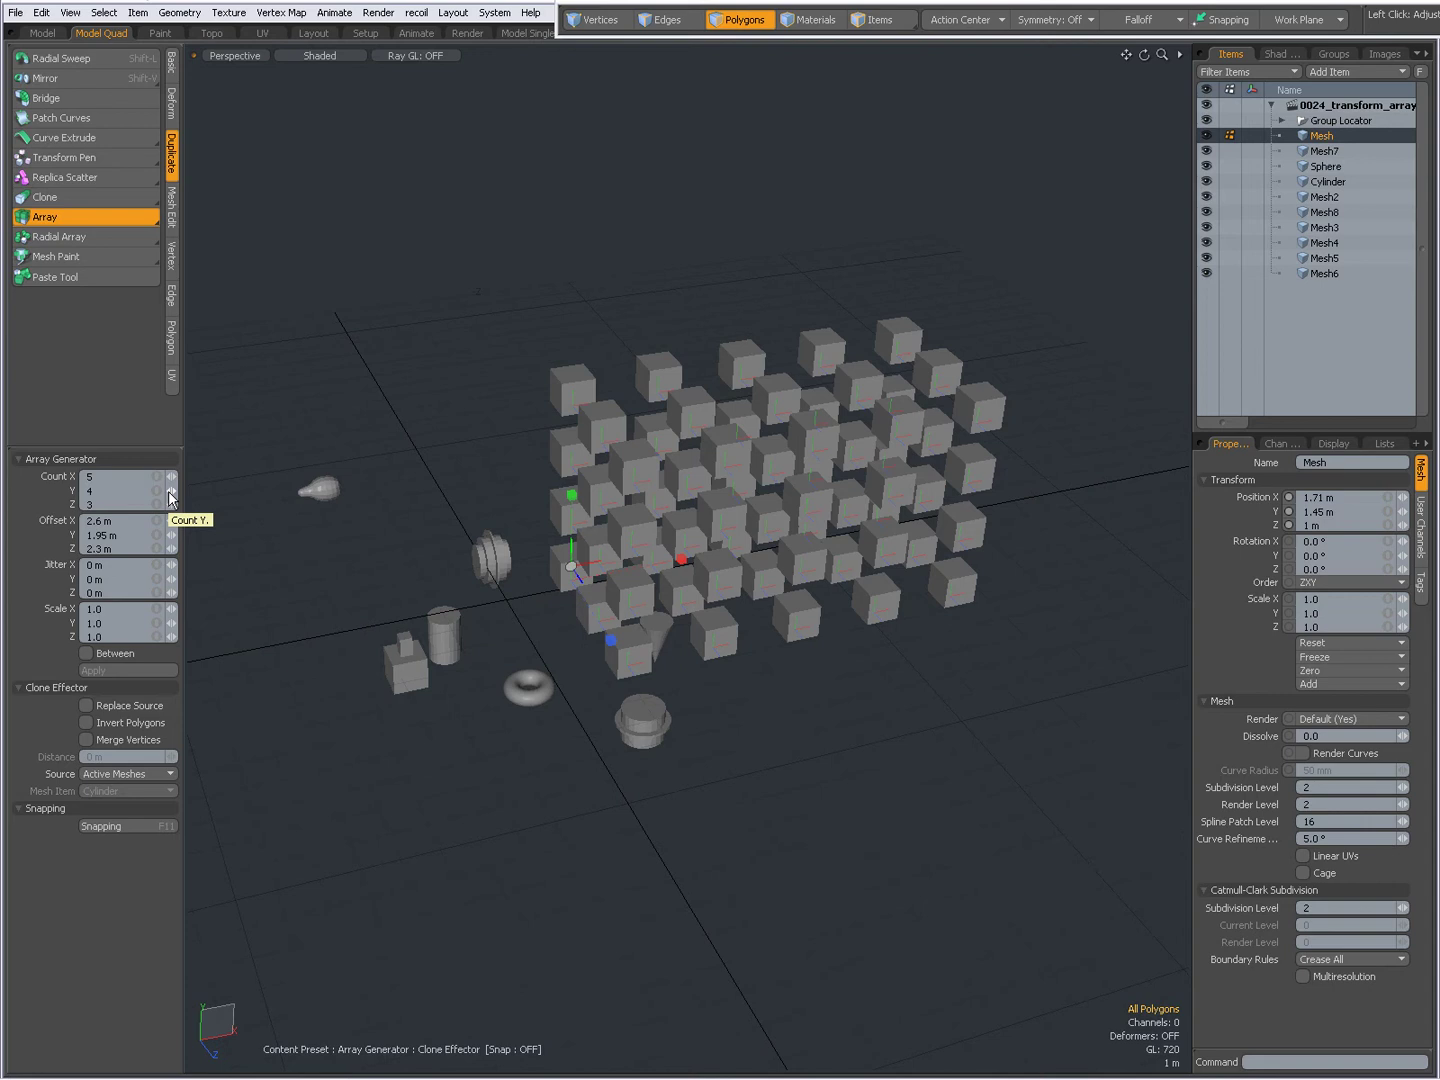
left_click(170, 497)
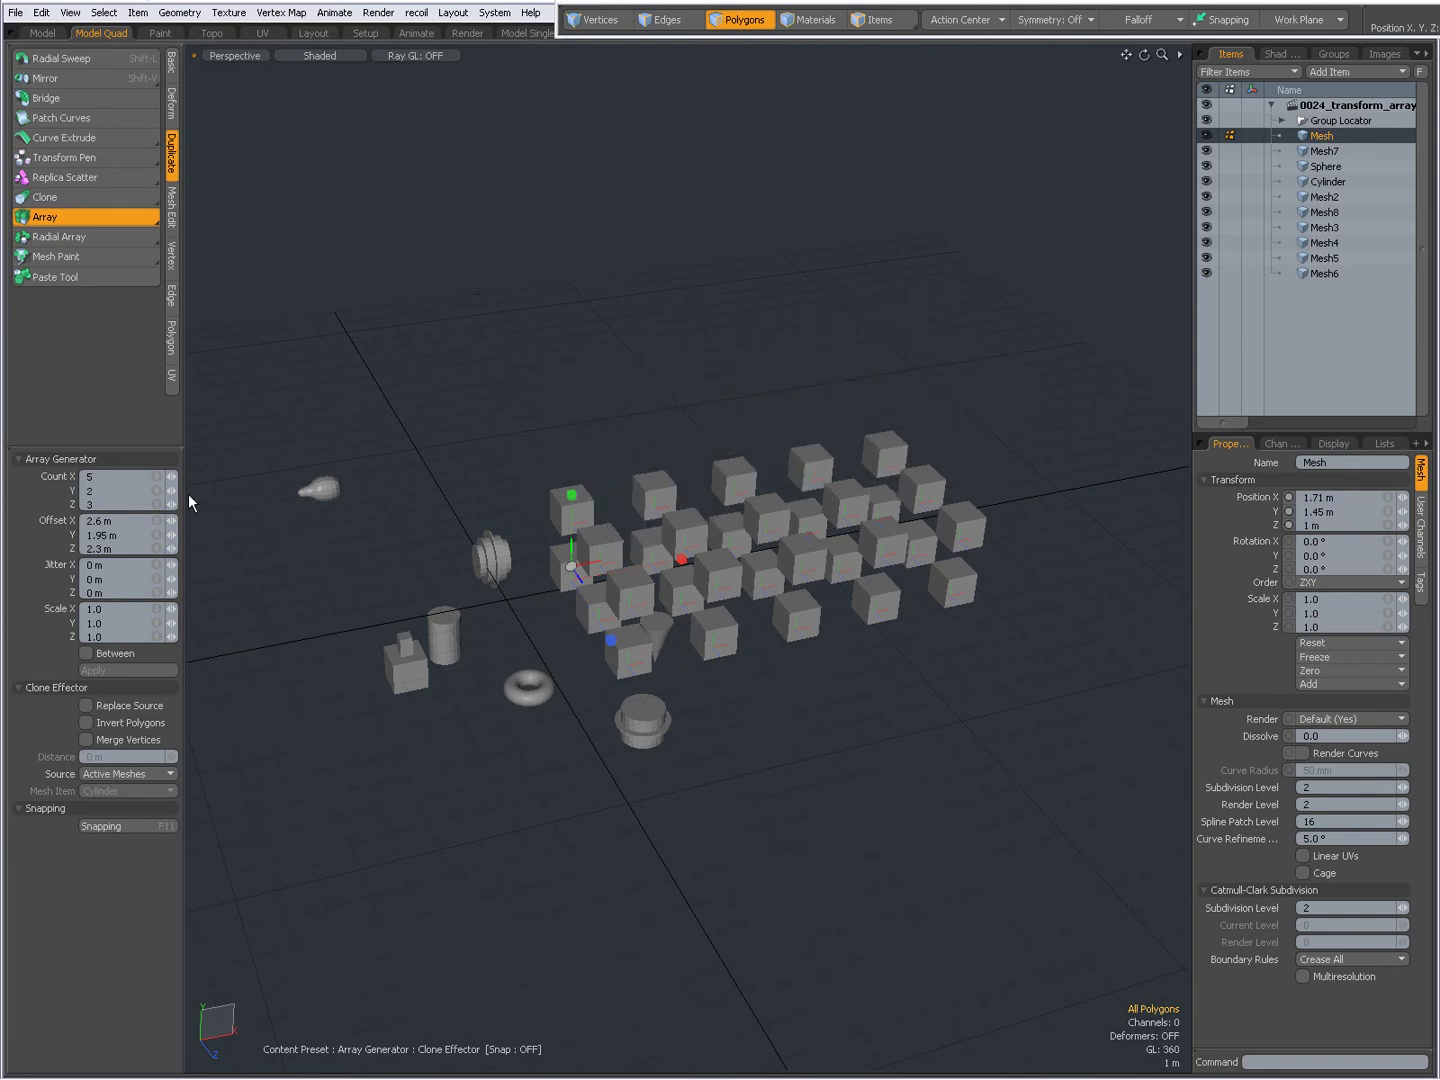
left_click(174, 491)
left_click(175, 490)
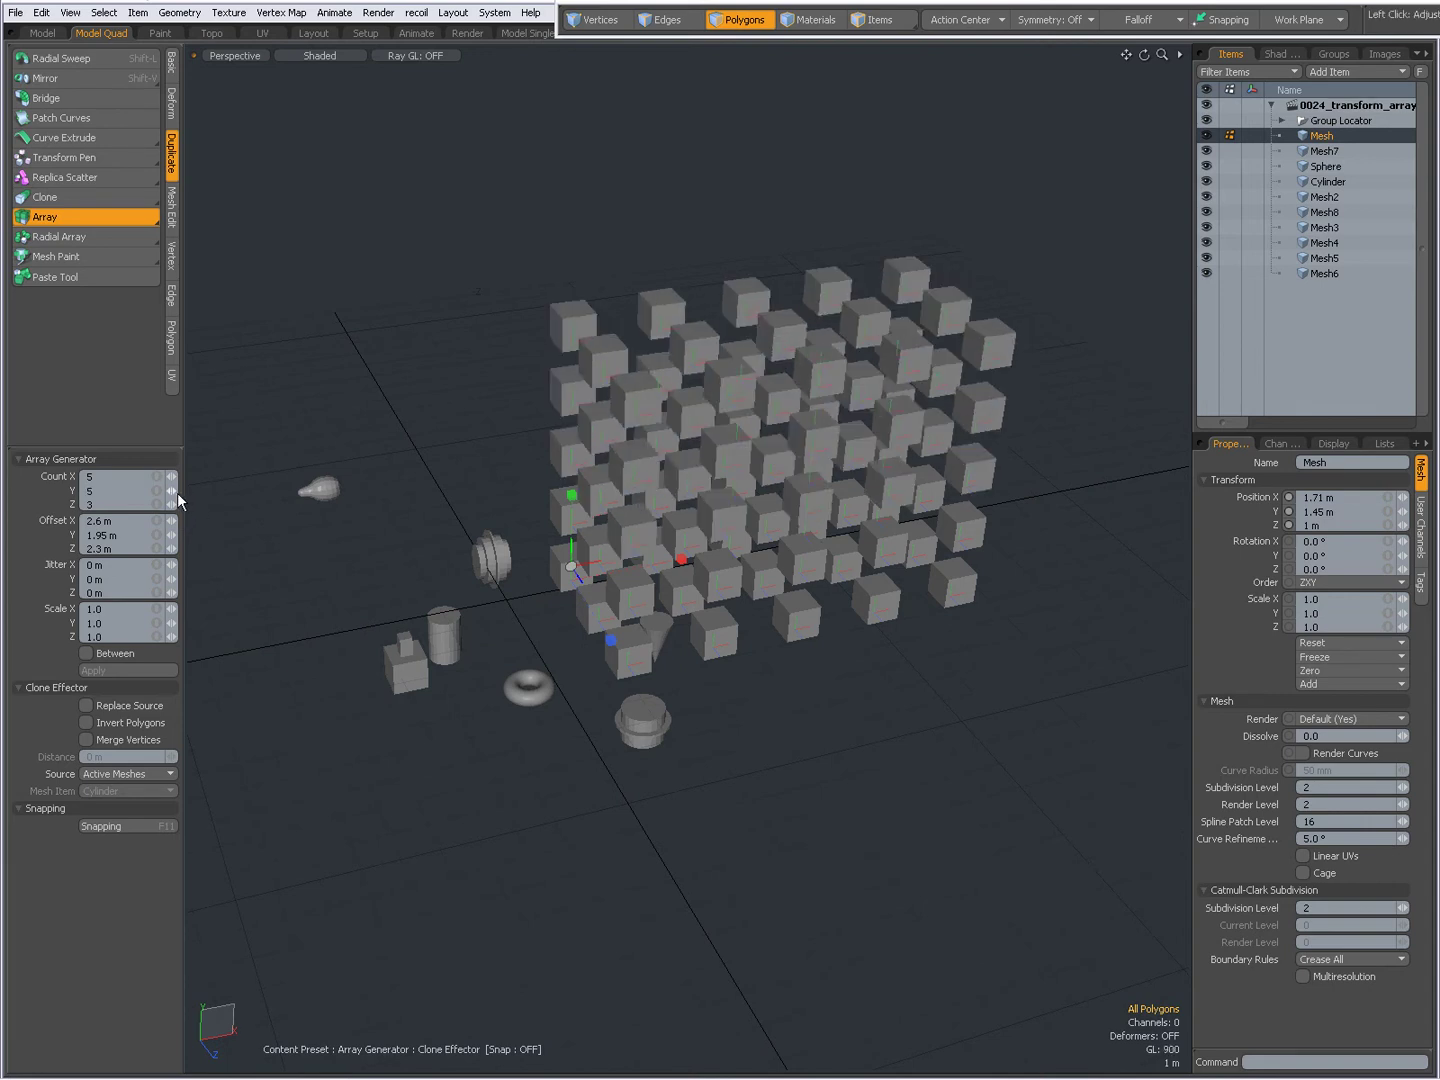
left_click(168, 507)
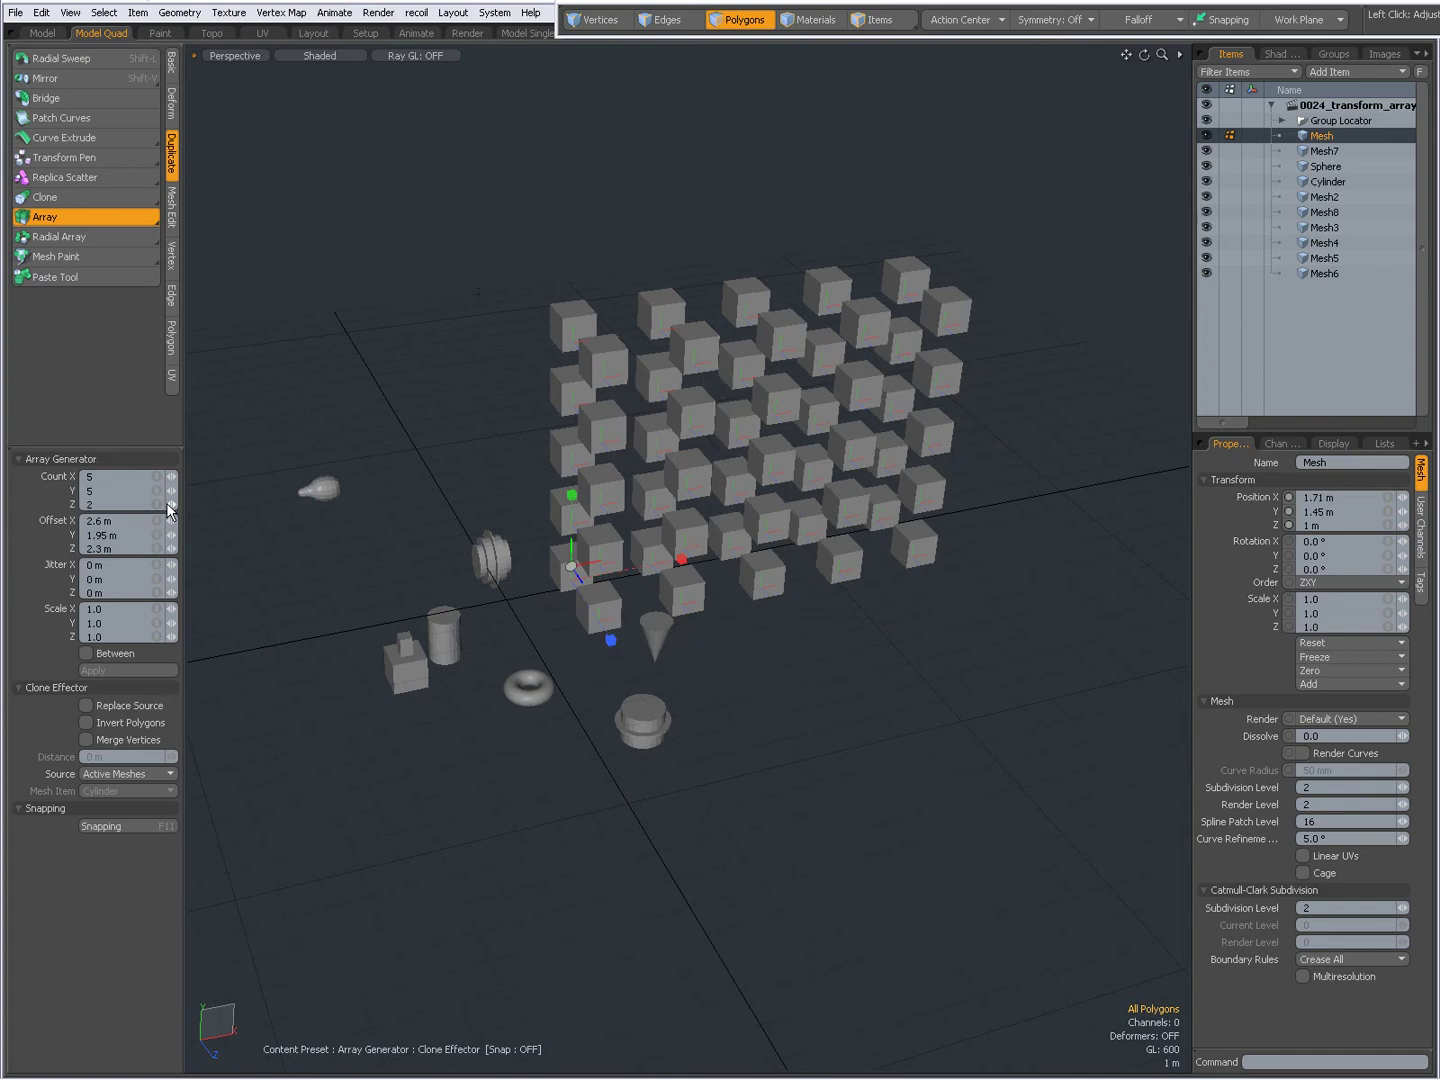
left_click(167, 506)
left_click(176, 505)
left_click(176, 505)
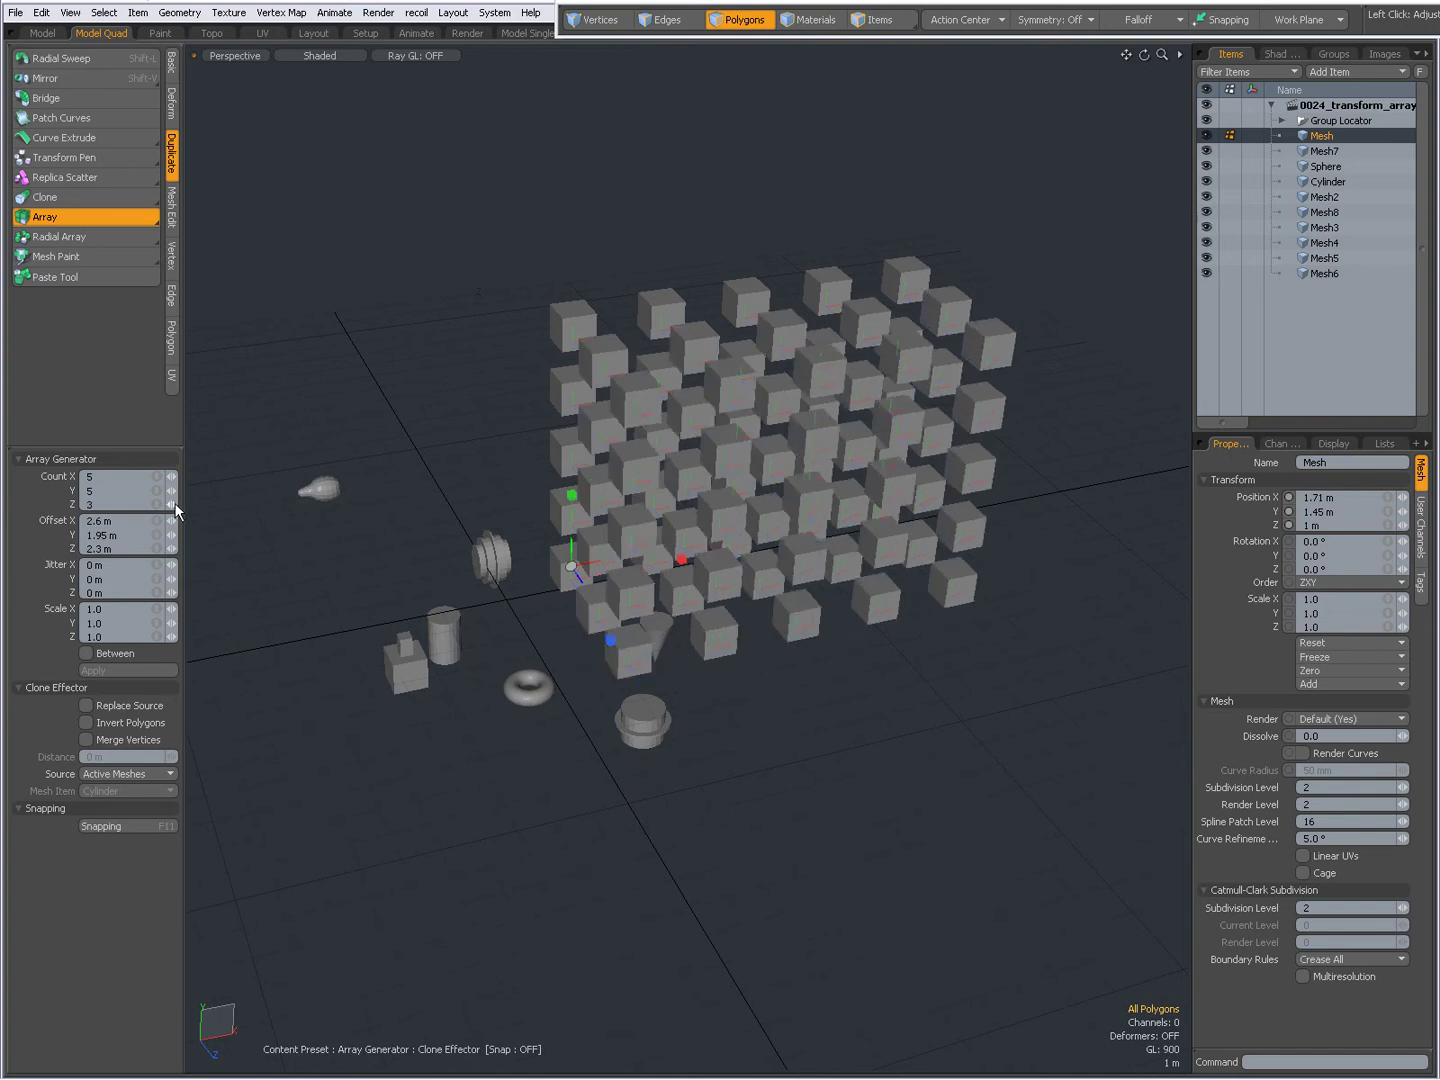
left_click(176, 505)
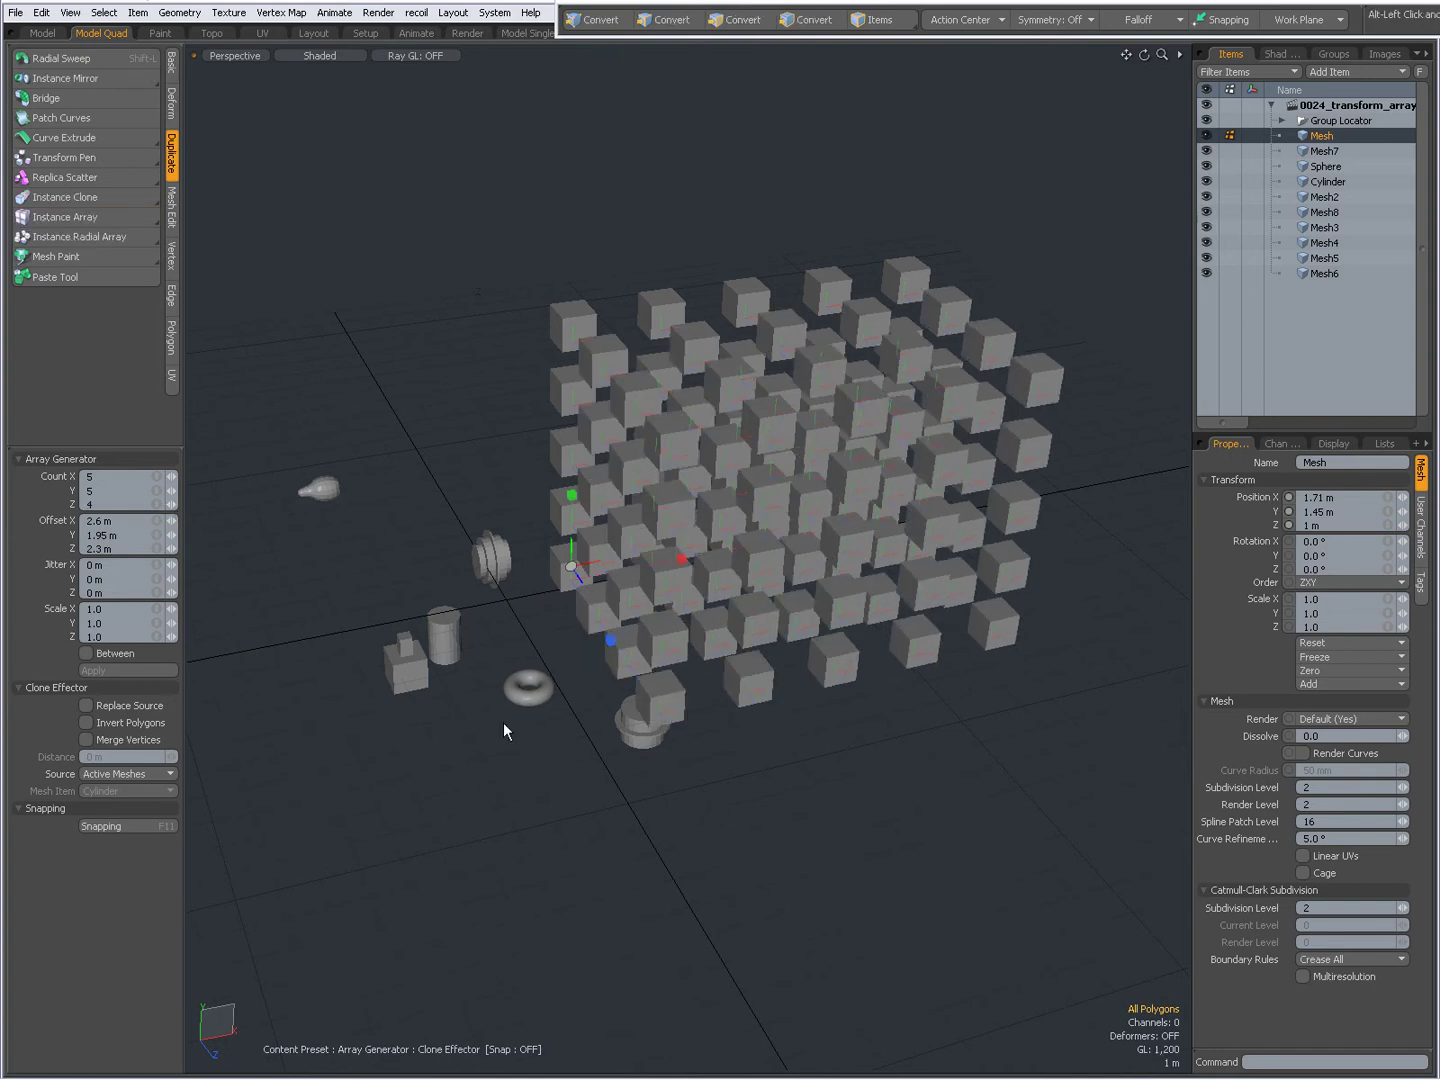
- Drag the Jitter X value up to scatter the cube copies along X
left_click_drag(697, 778, 750, 693, "alt")
left_click(172, 565)
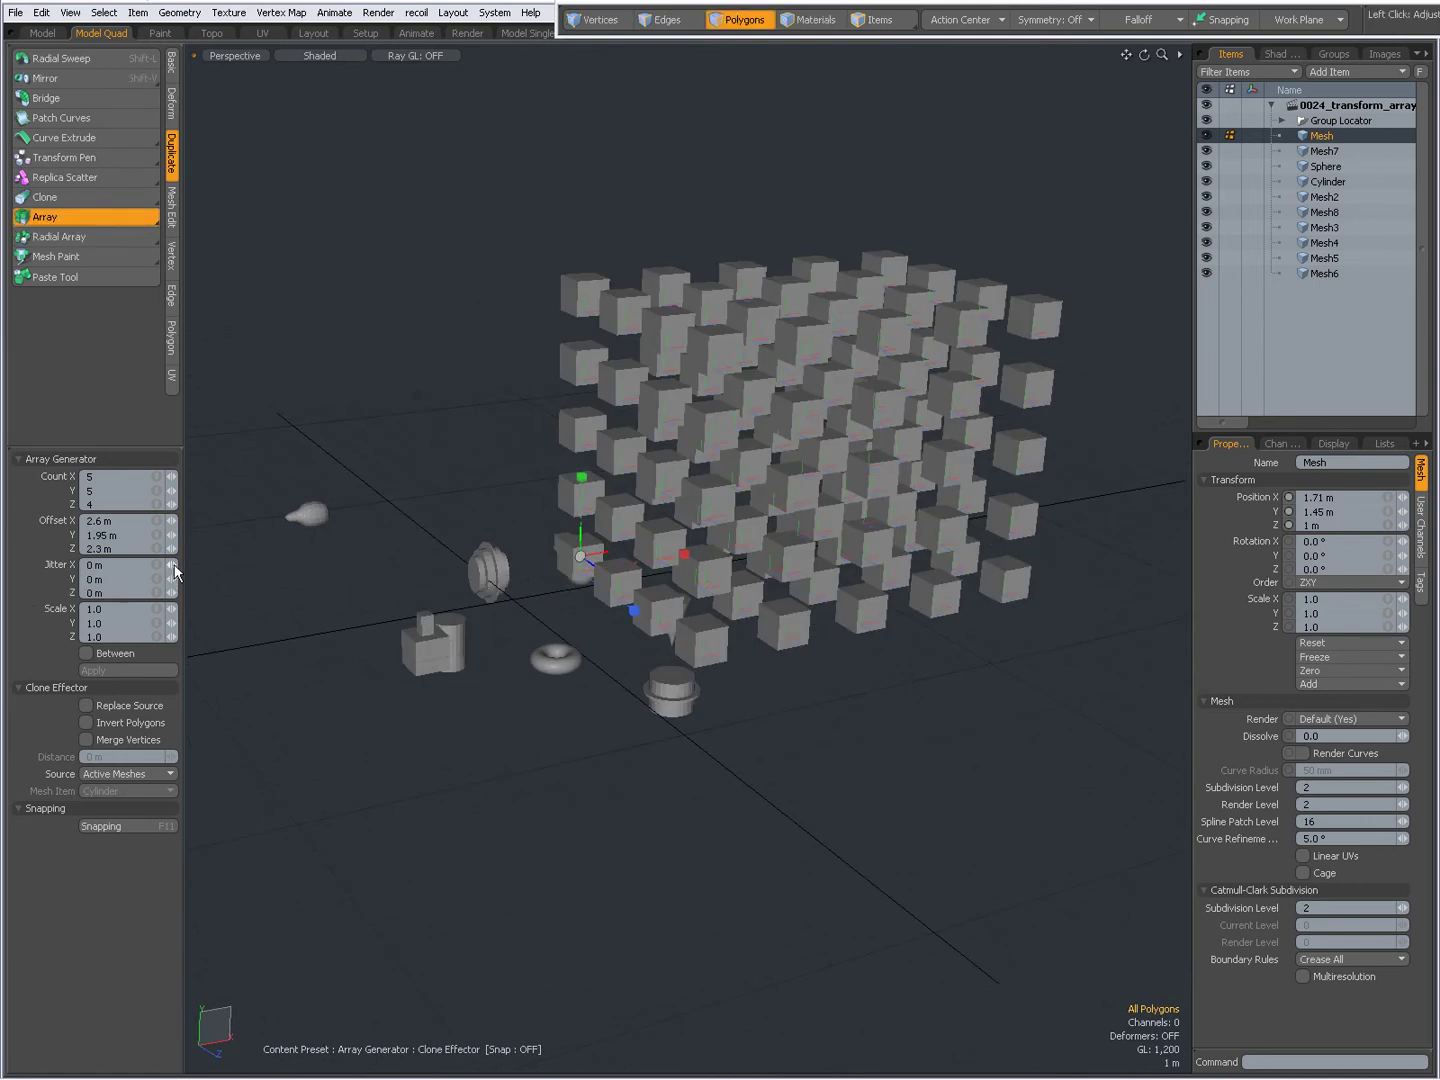
left_click_drag(178, 563, 177, 563)
key("shift")
left_click_drag(178, 565, 181, 573, "shift")
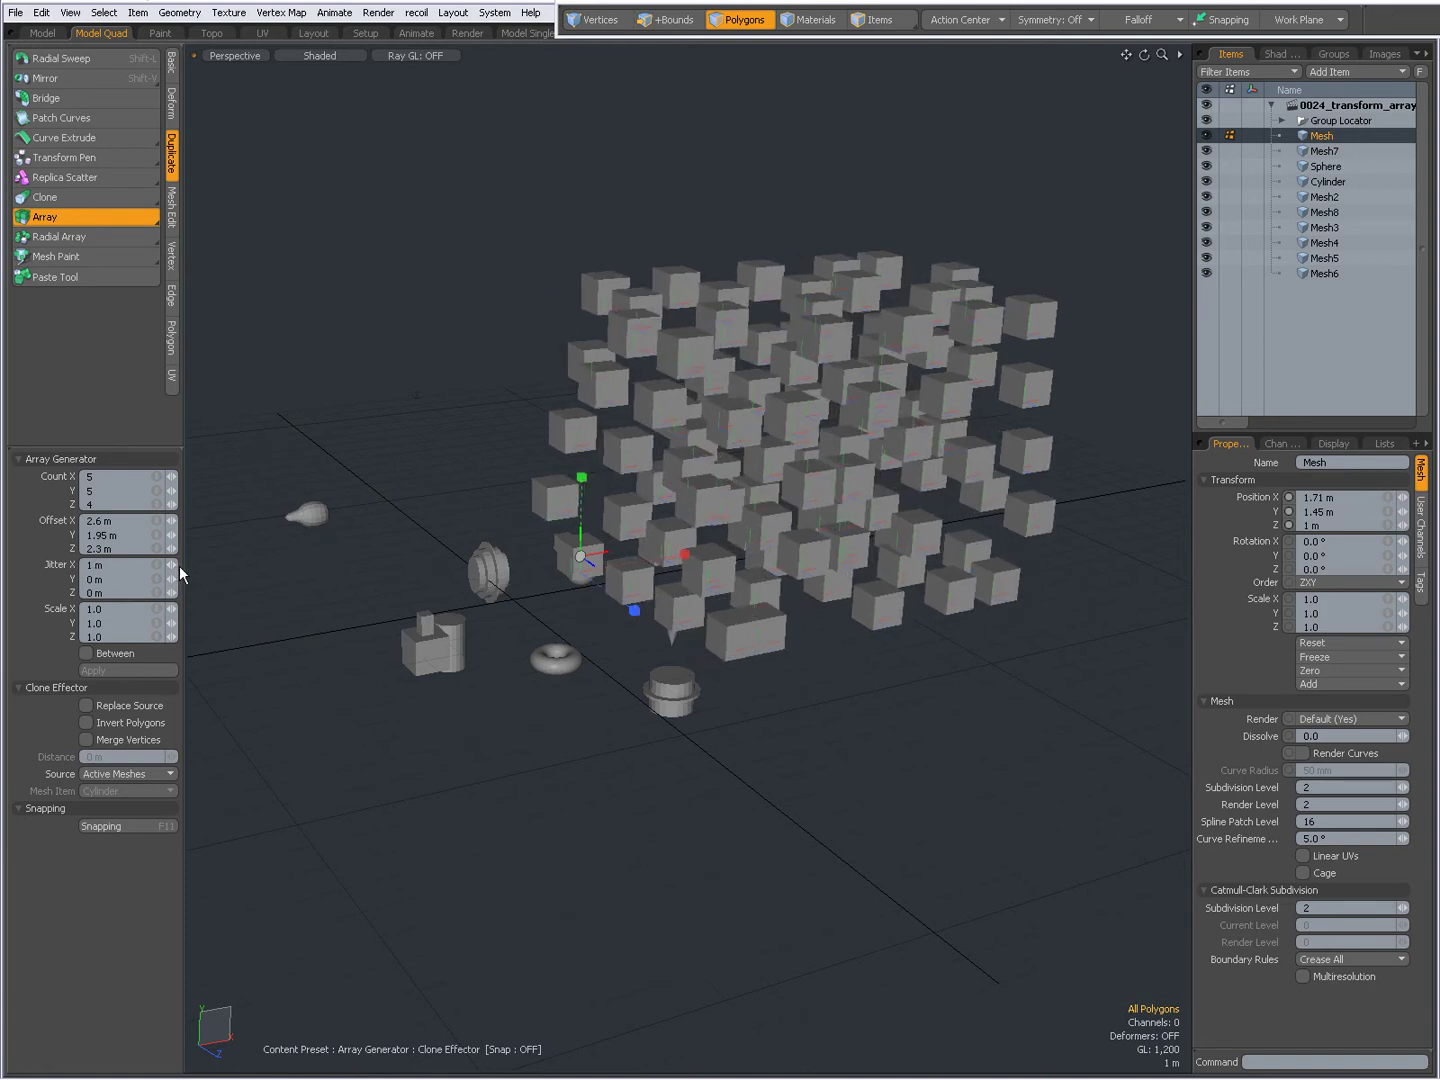
- Set Jitter Y to 2 m and Jitter Z to 5 m, then inspect the scatter
left_click(101, 580)
type("500mm")
key("Return")
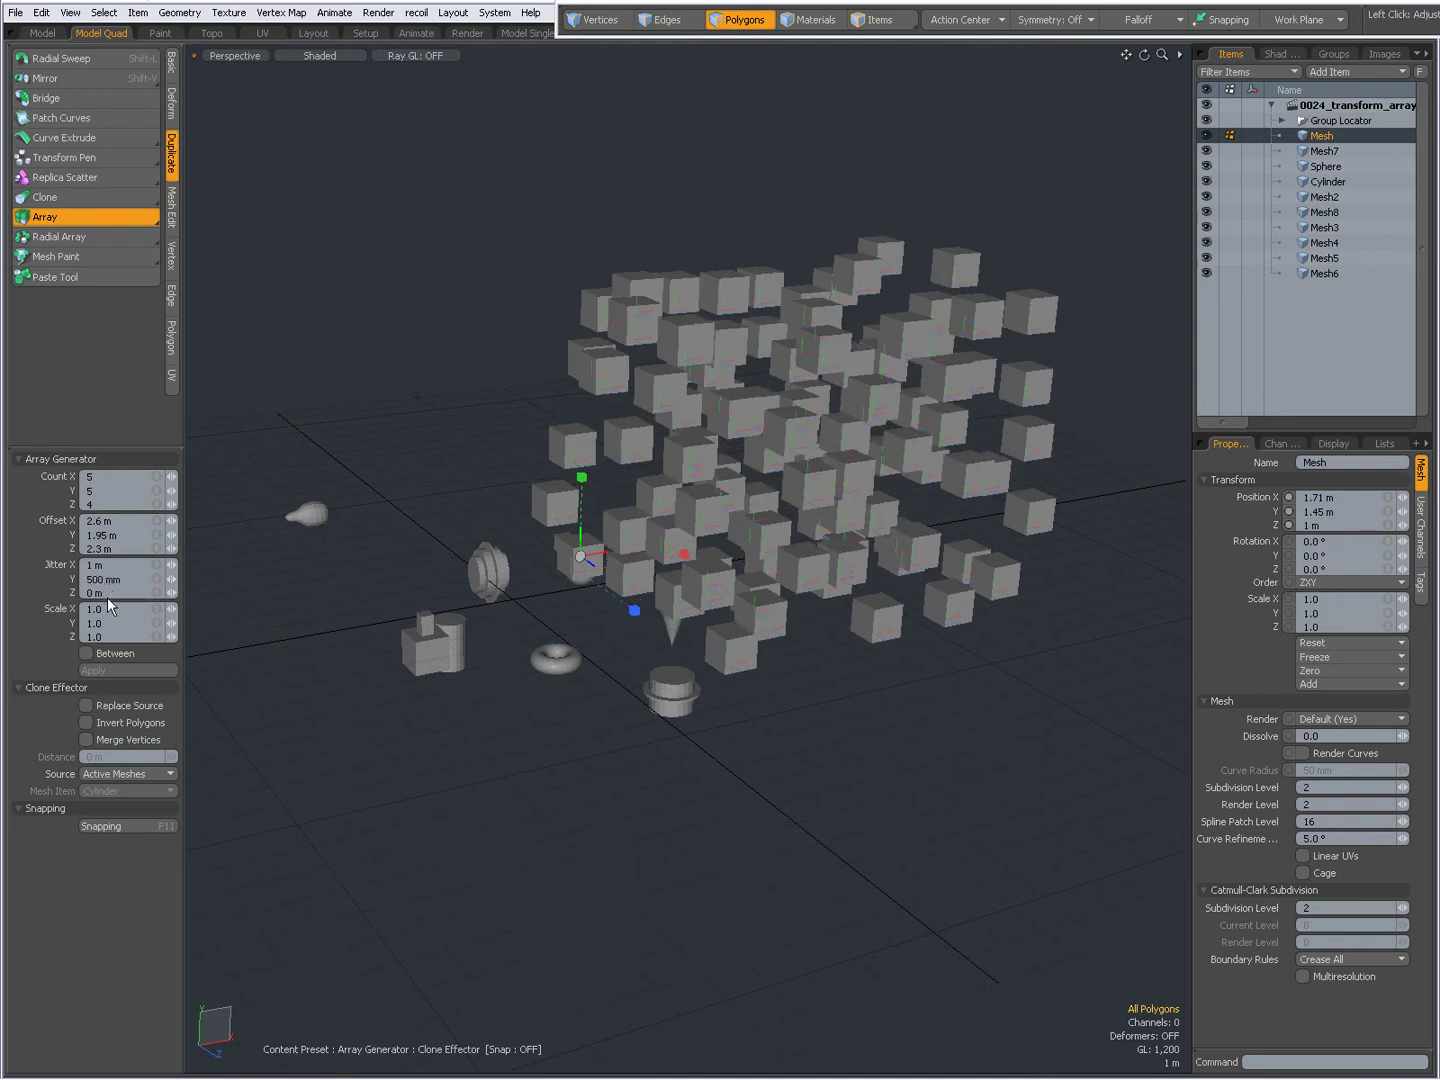
left_click(100, 580)
type("2")
key("Return")
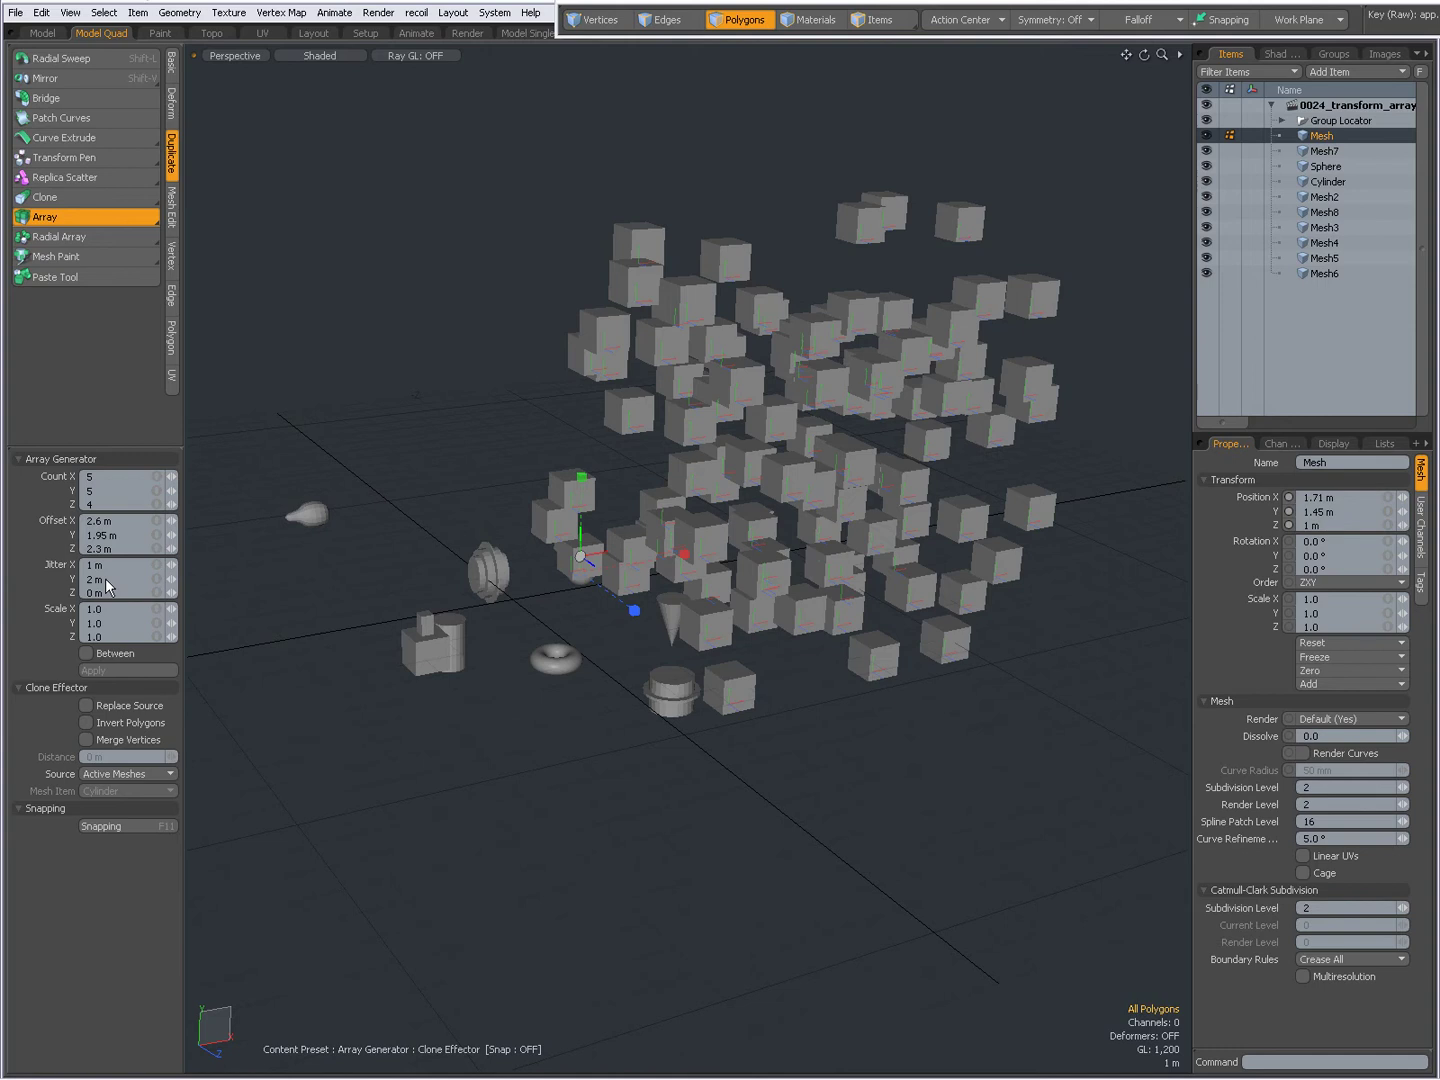
left_click(101, 593)
type("5")
key("Return")
left_click_drag(590, 599, 427, 554, "alt")
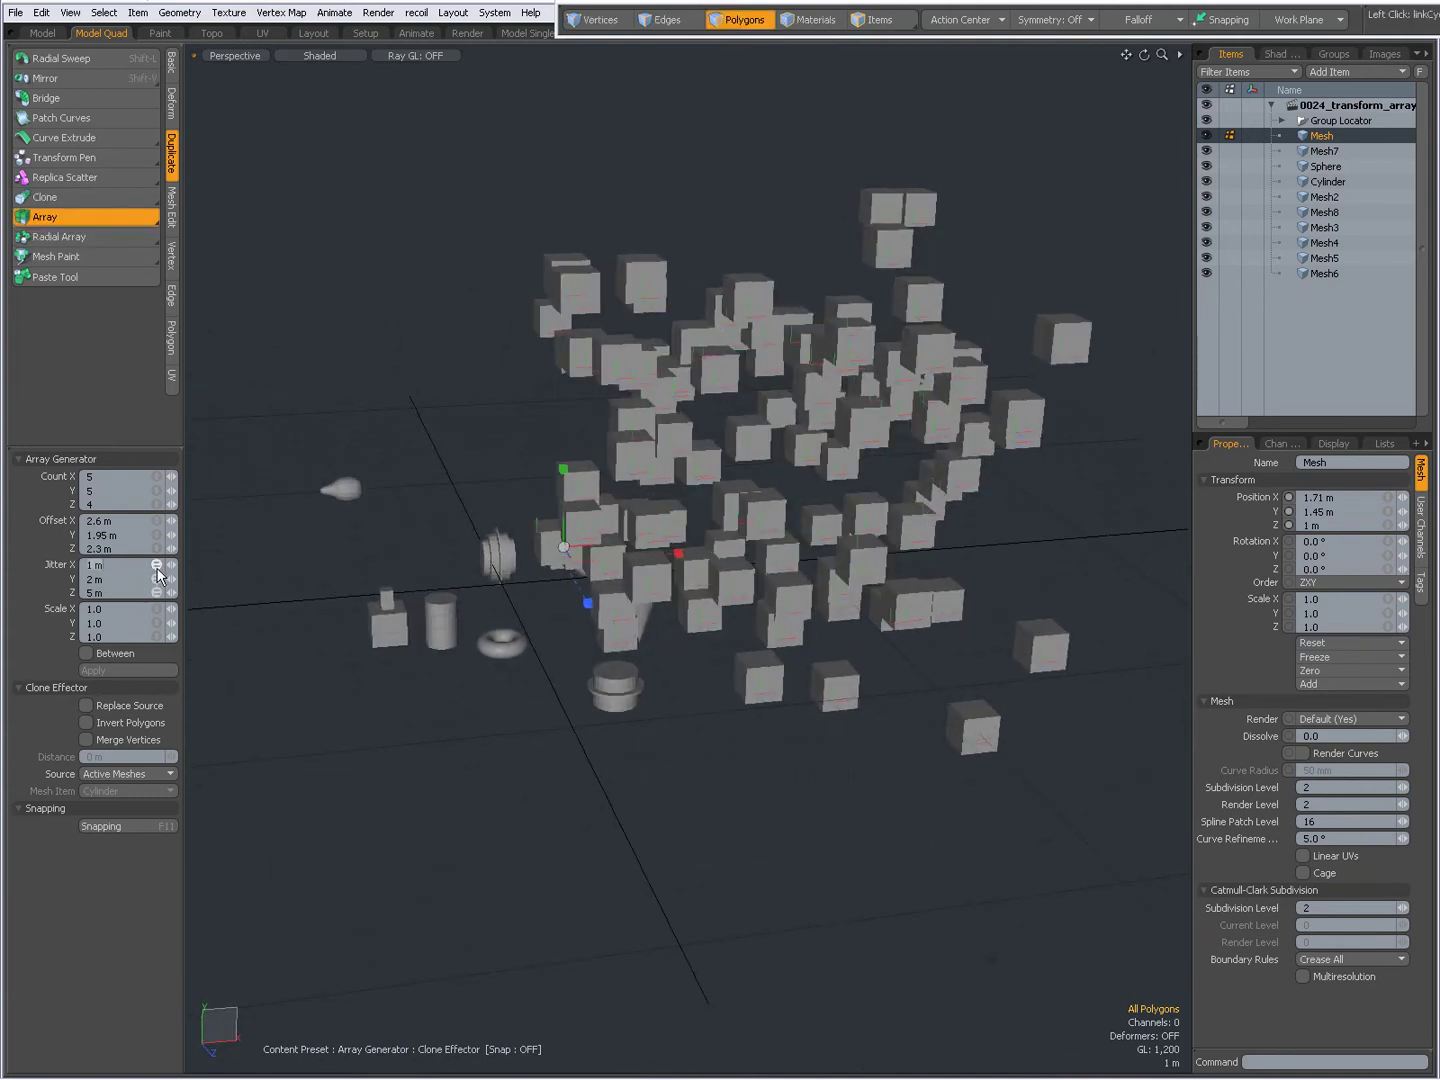
- Reset the jitter to zero and set the clones' X scale to 2
left_click(157, 572)
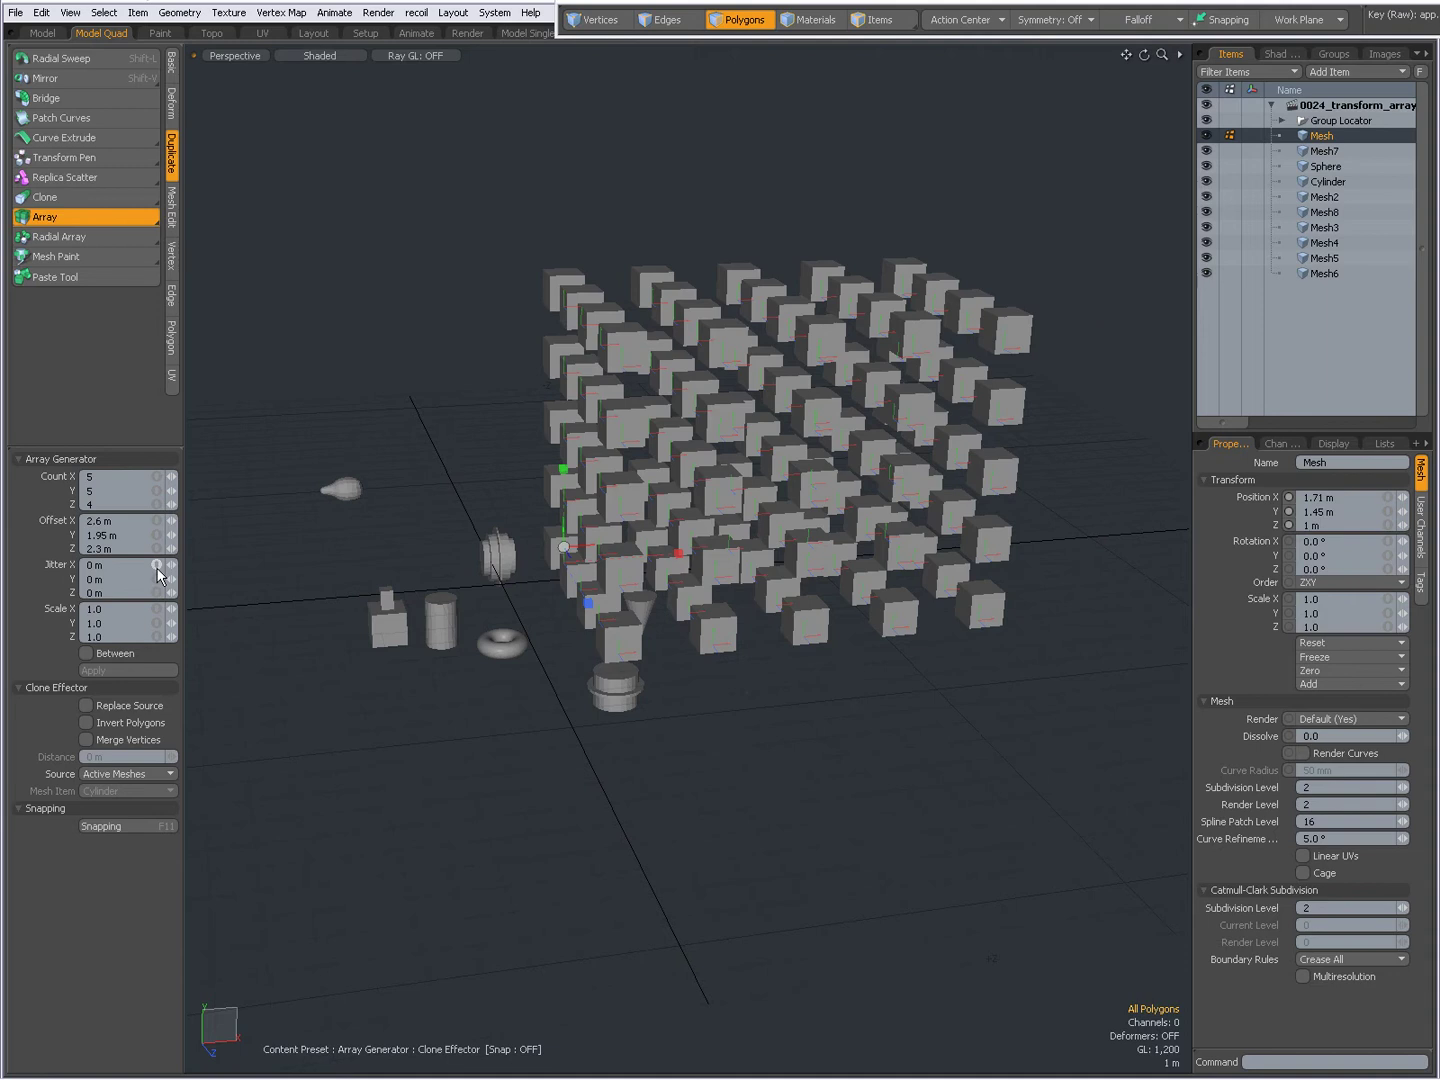
mouse_move(690, 631)
left_mouse_down("alt")
mouse_move(716, 631)
mouse_move(699, 630)
left_mouse_up("alt")
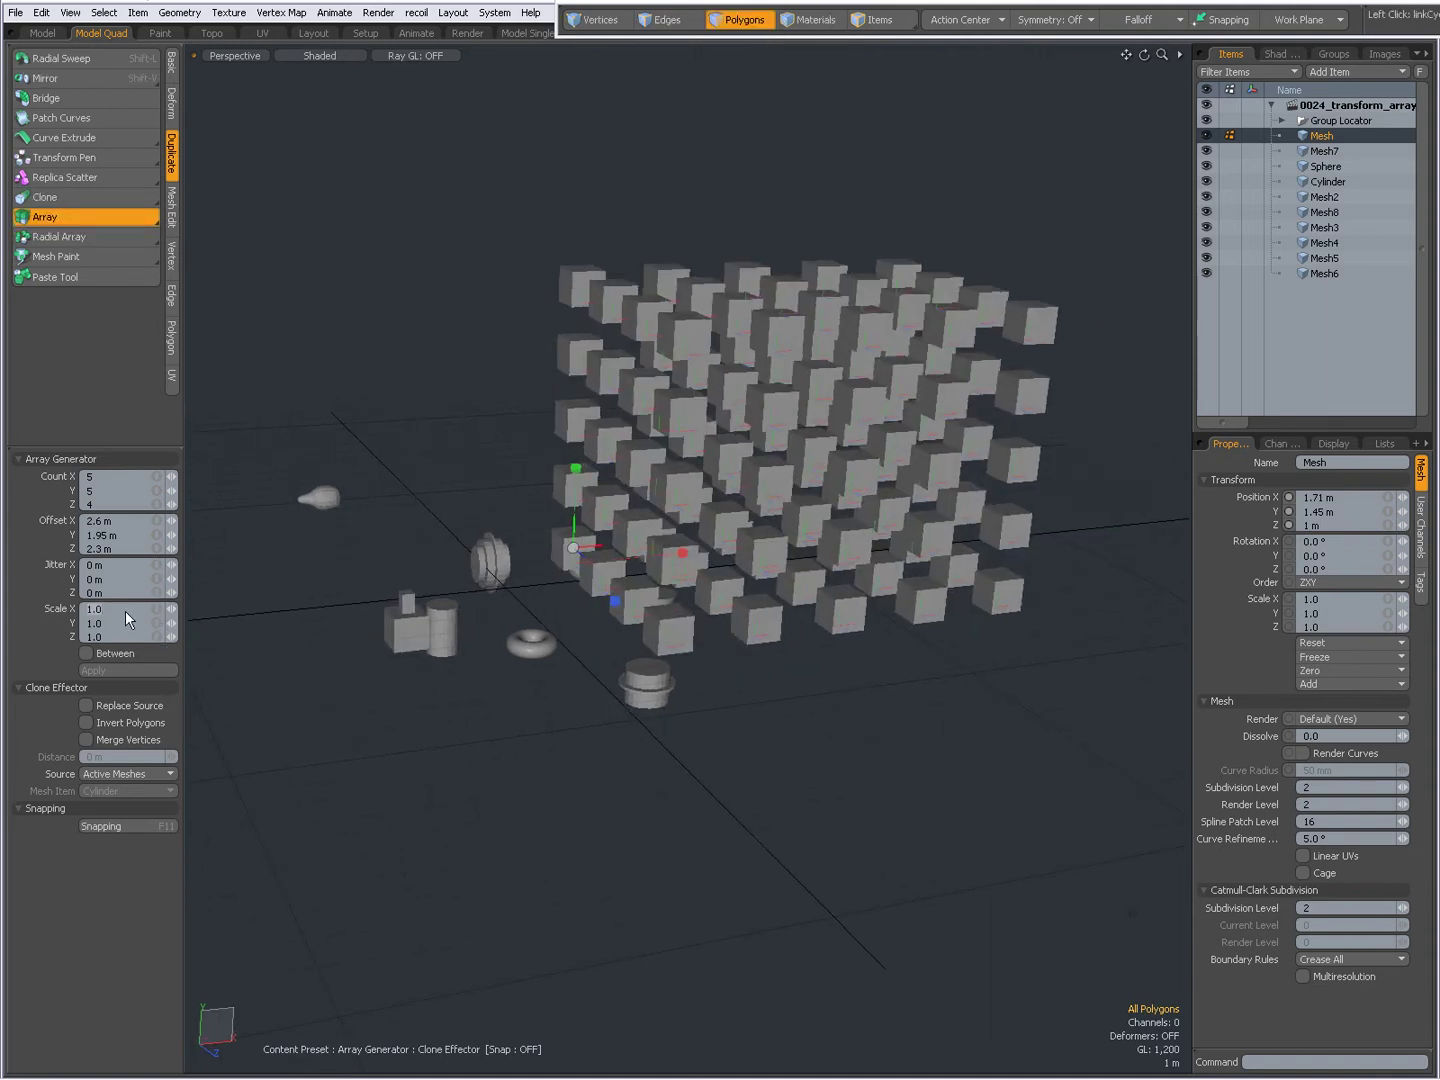
left_click(124, 609)
type("2")
key("Return")
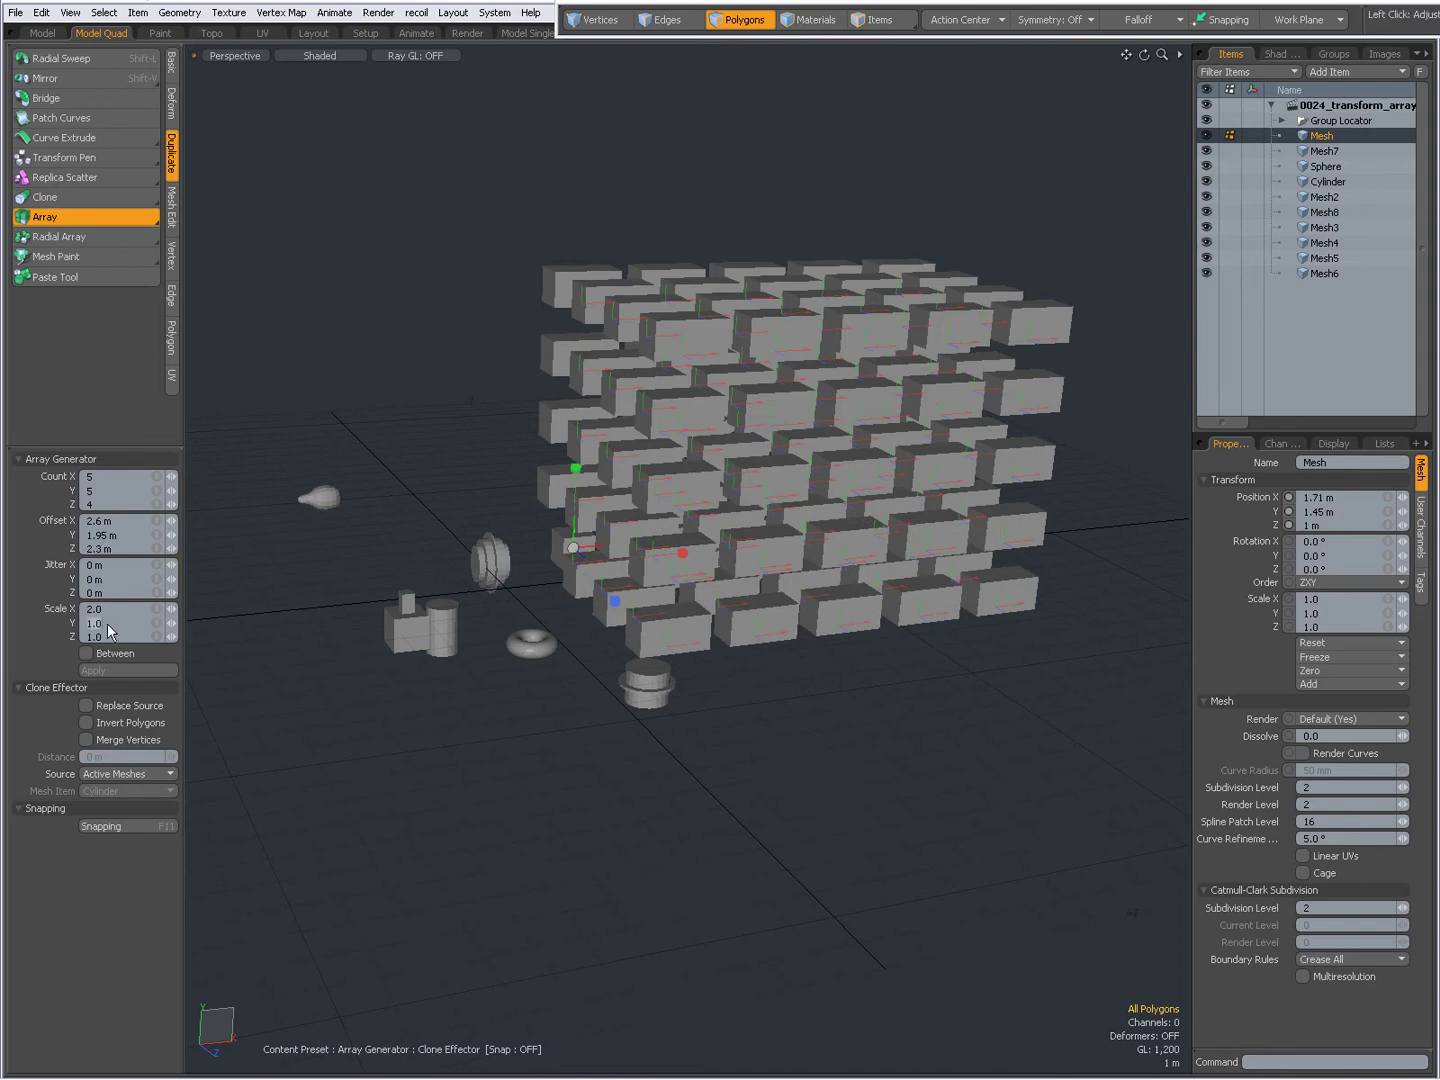
- Flatten the clones with Y scale 0.5, then return X scale to 1
left_click(107, 624)
type(".5")
key("Return")
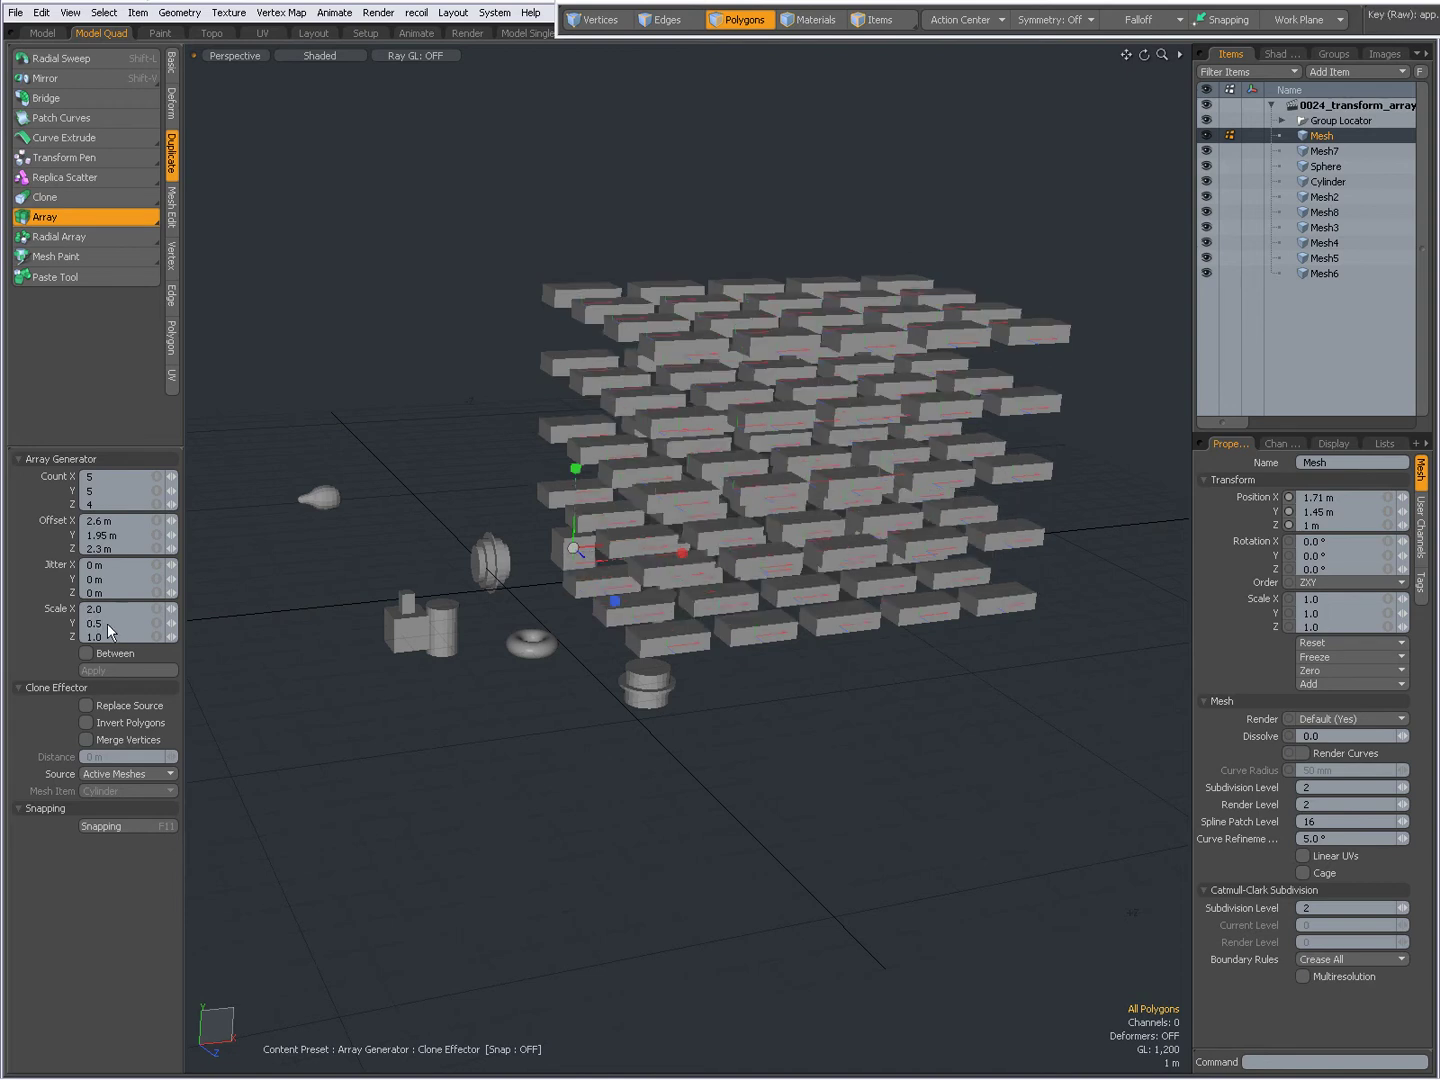
left_click_drag(583, 556, 480, 612, "alt")
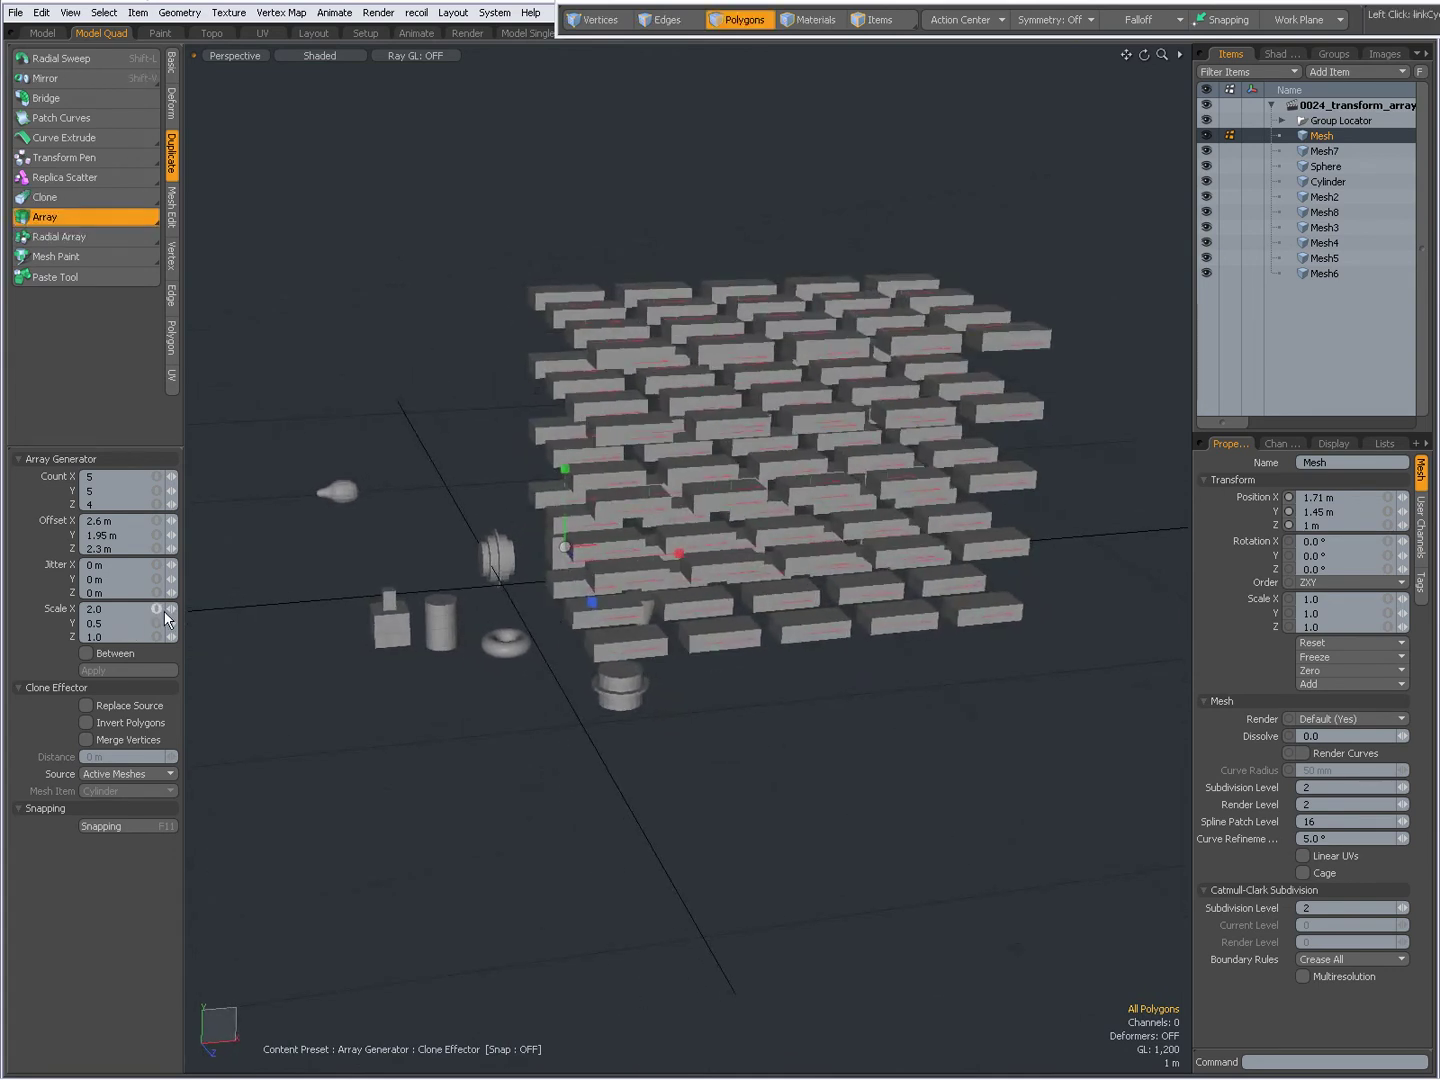
left_click(159, 608)
type("1")
key("Return")
left_click_drag(625, 589, 595, 624, "alt")
key("alt+Tab")
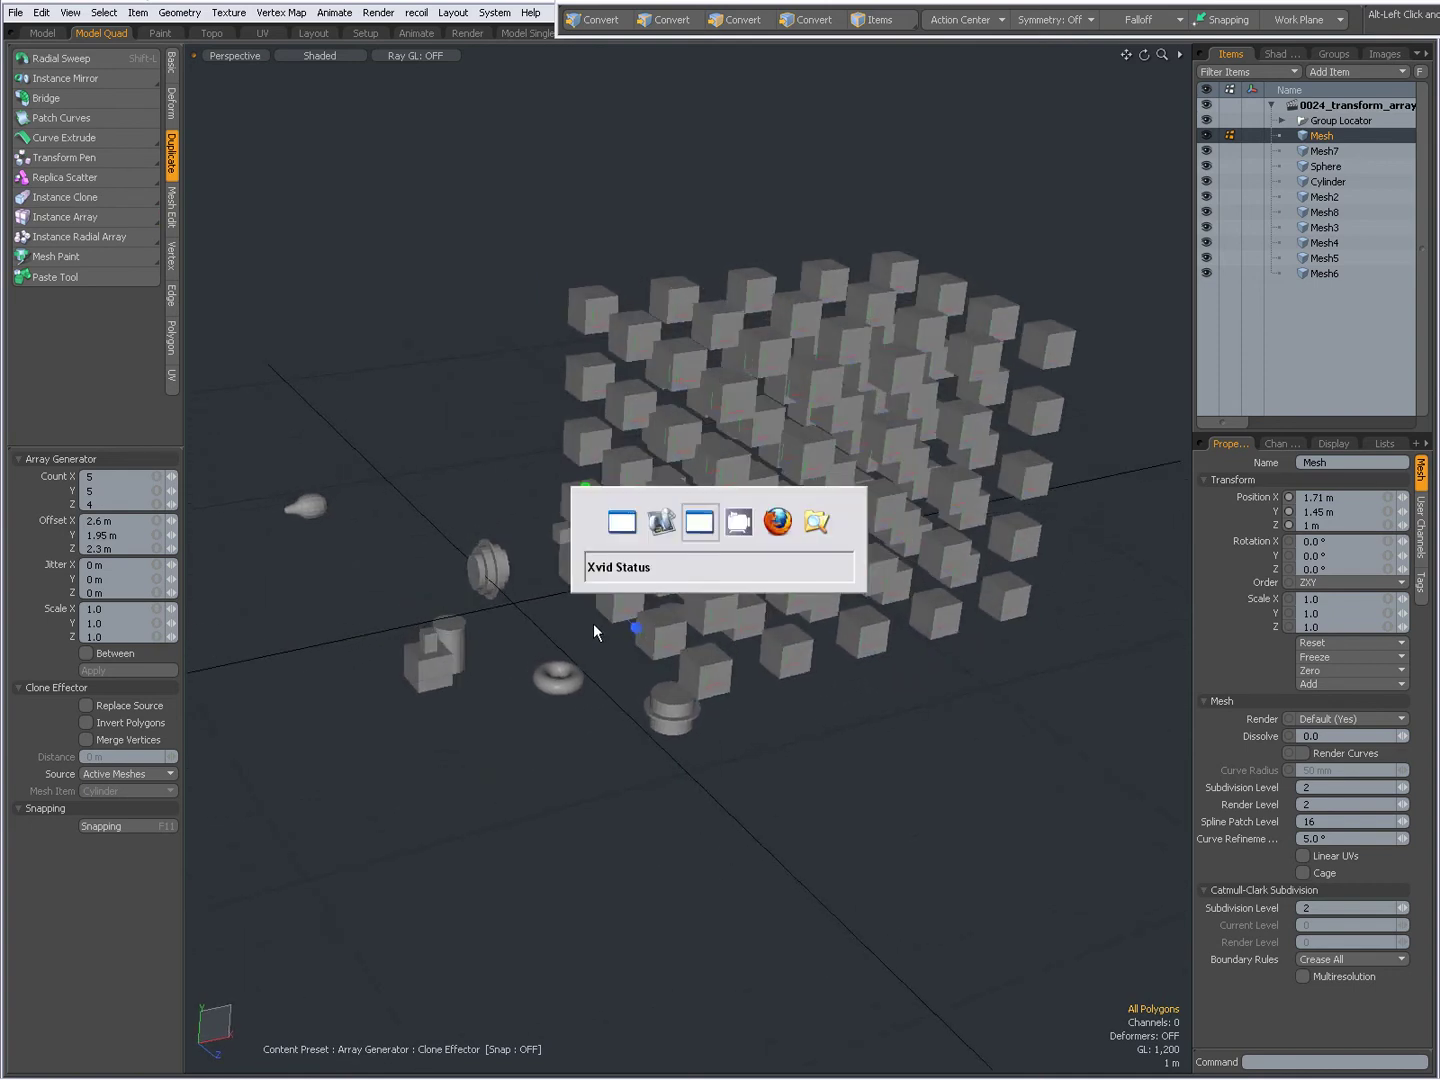
key("alt+Tab")
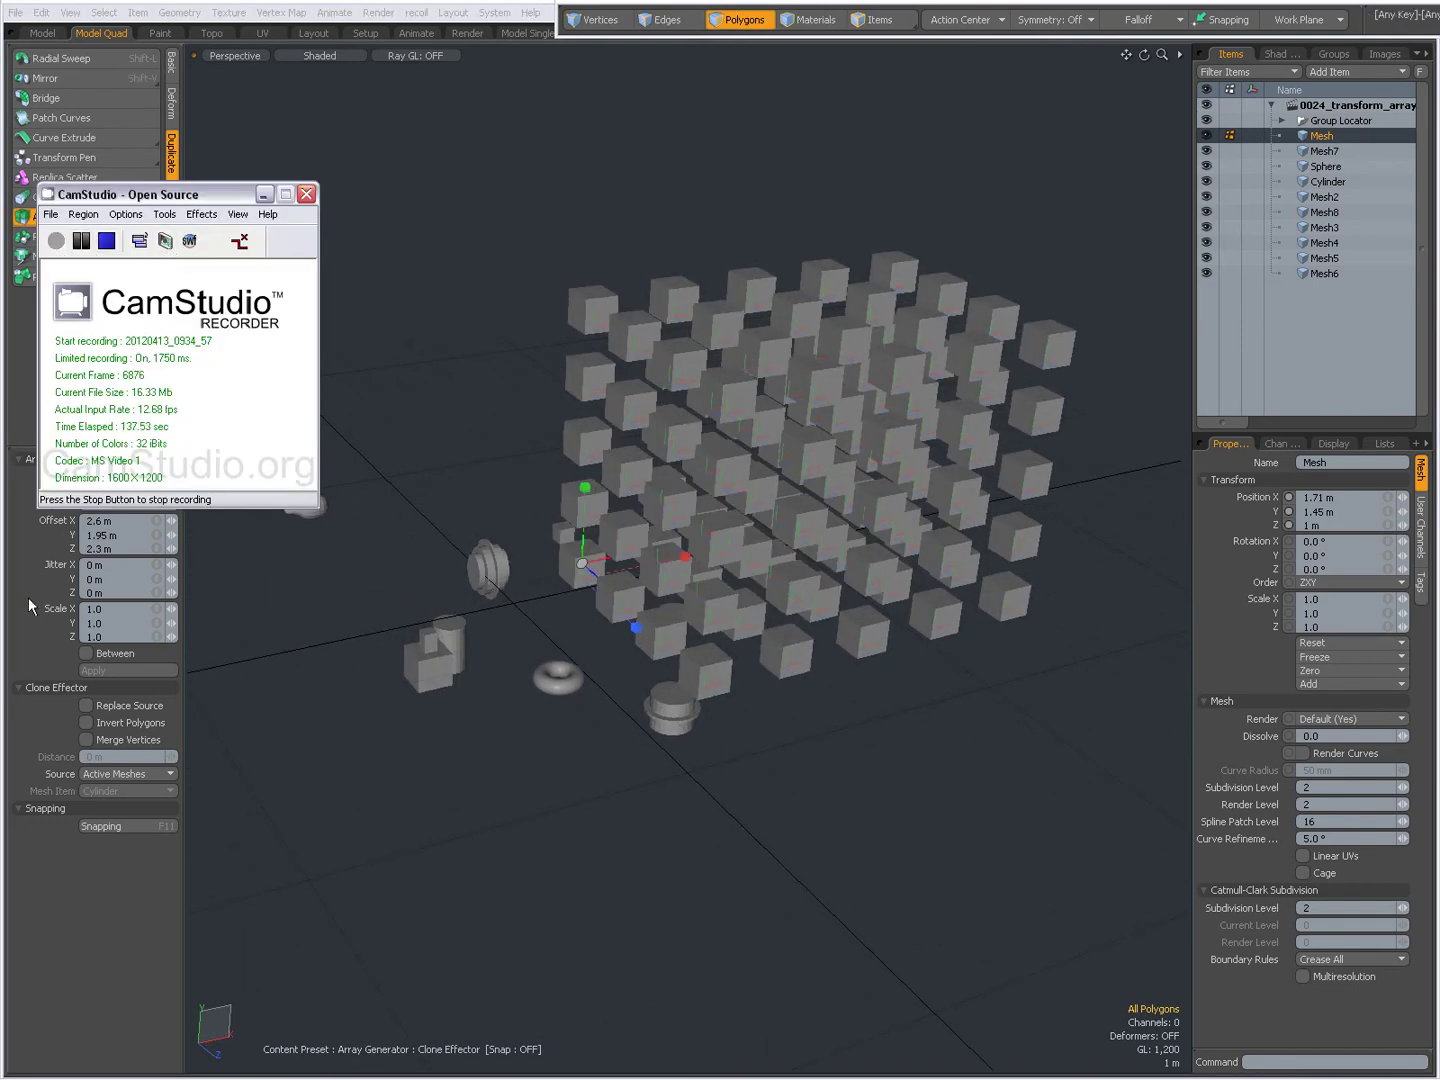
key("alt+Tab")
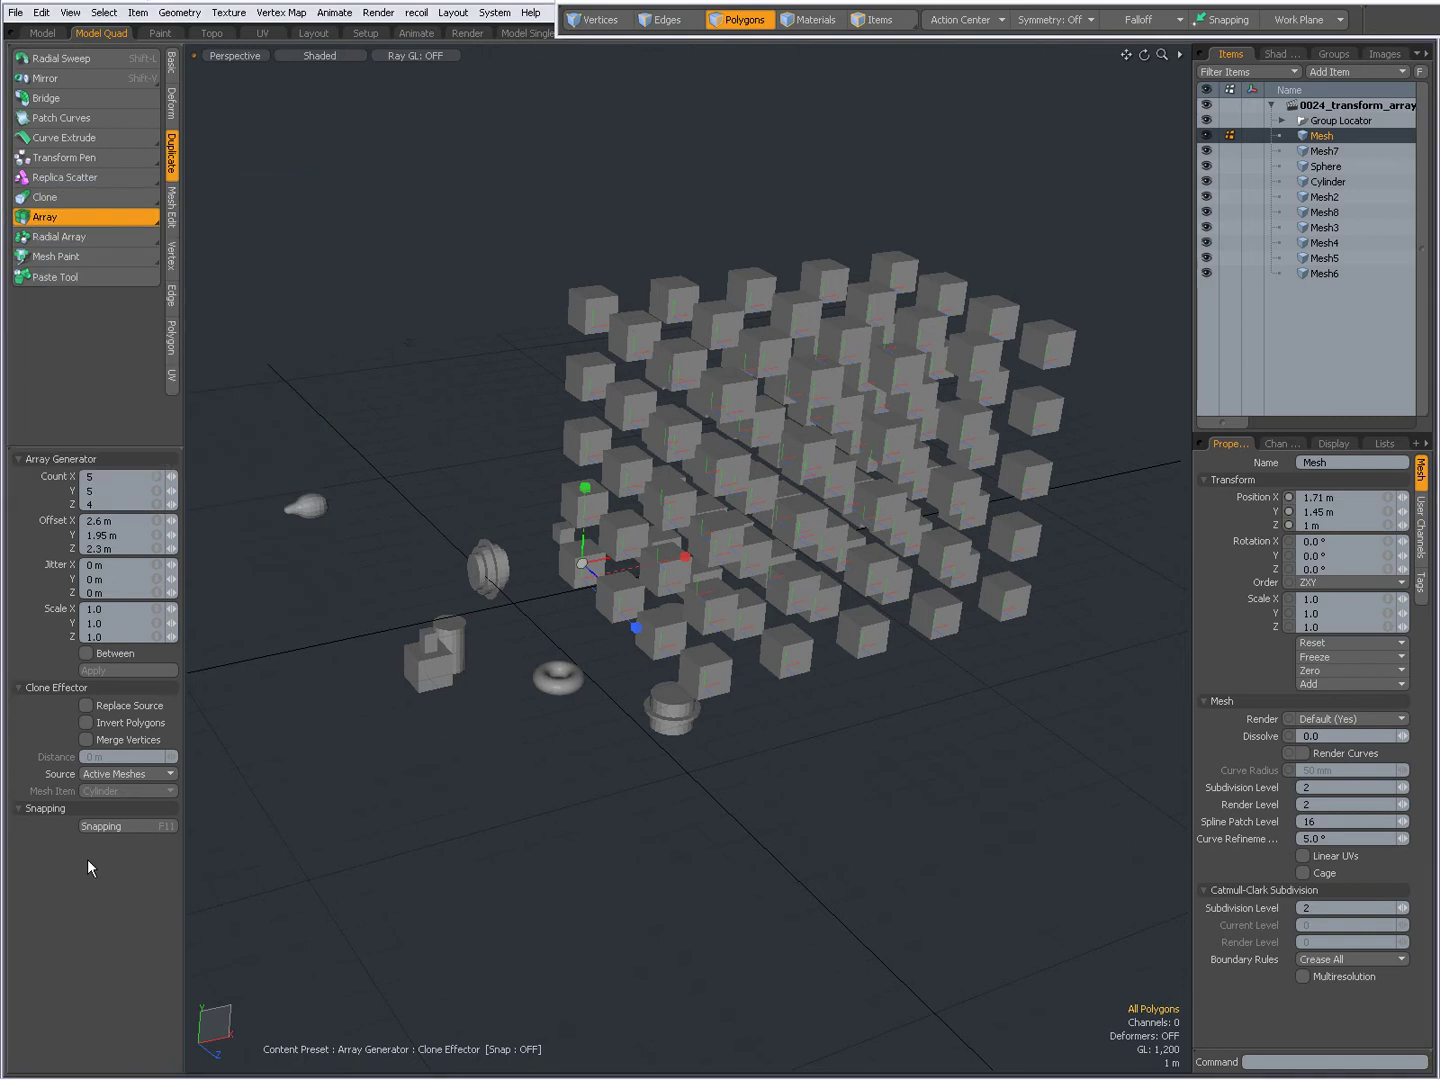
left_click(86, 654)
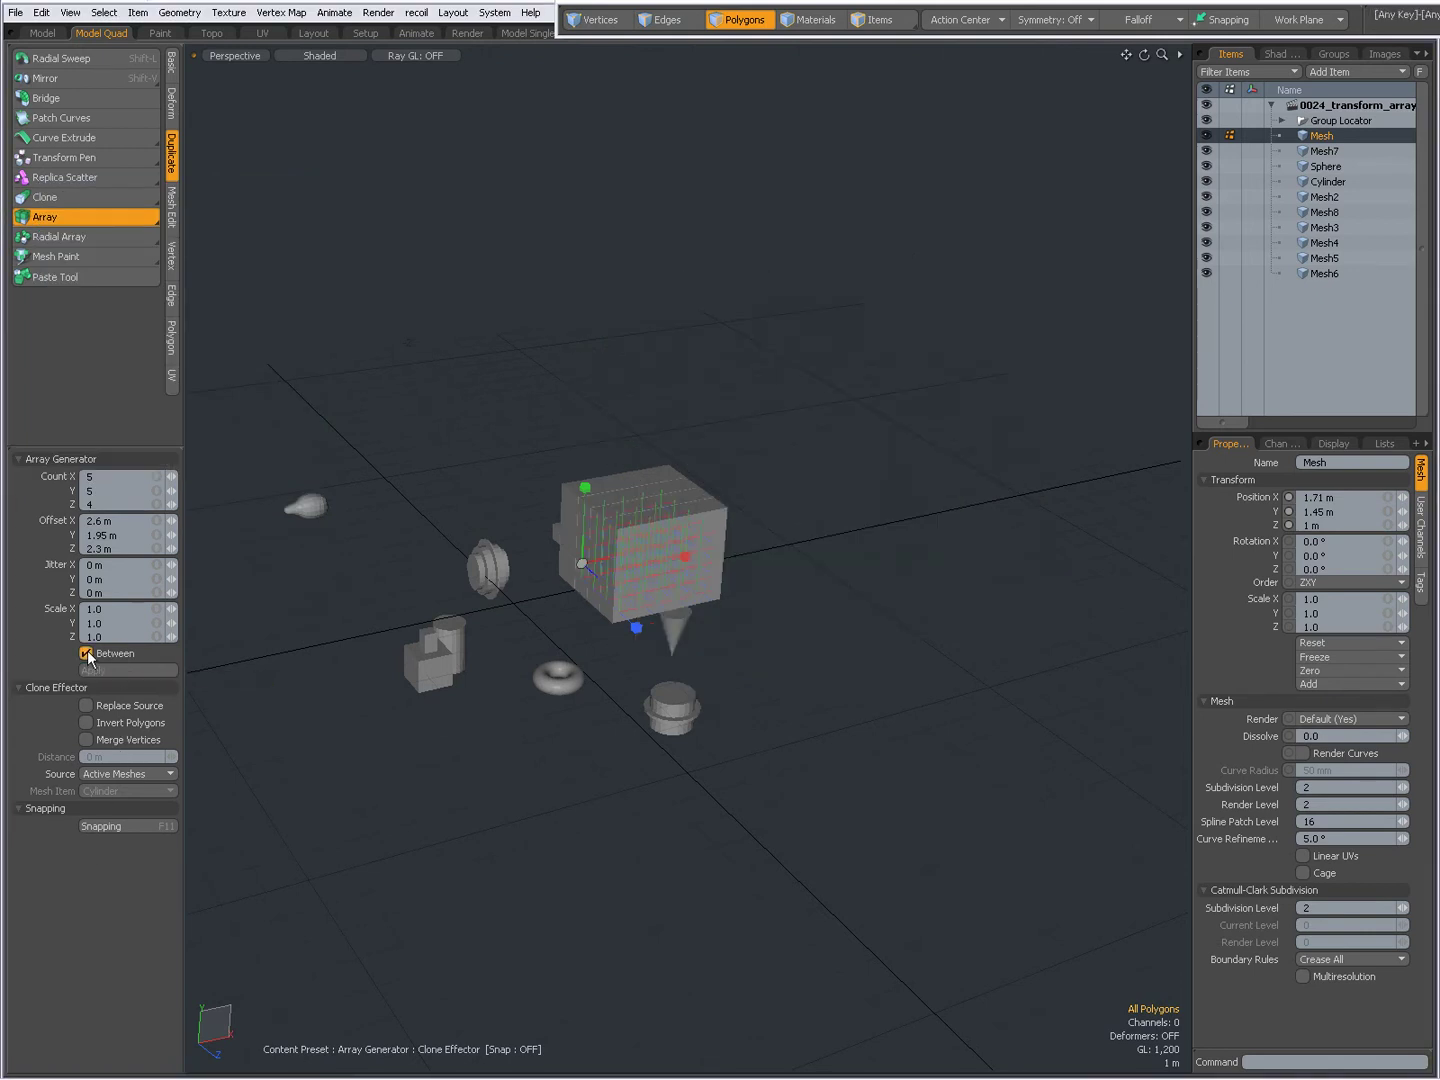
left_click(87, 653)
key("alt+Tab")
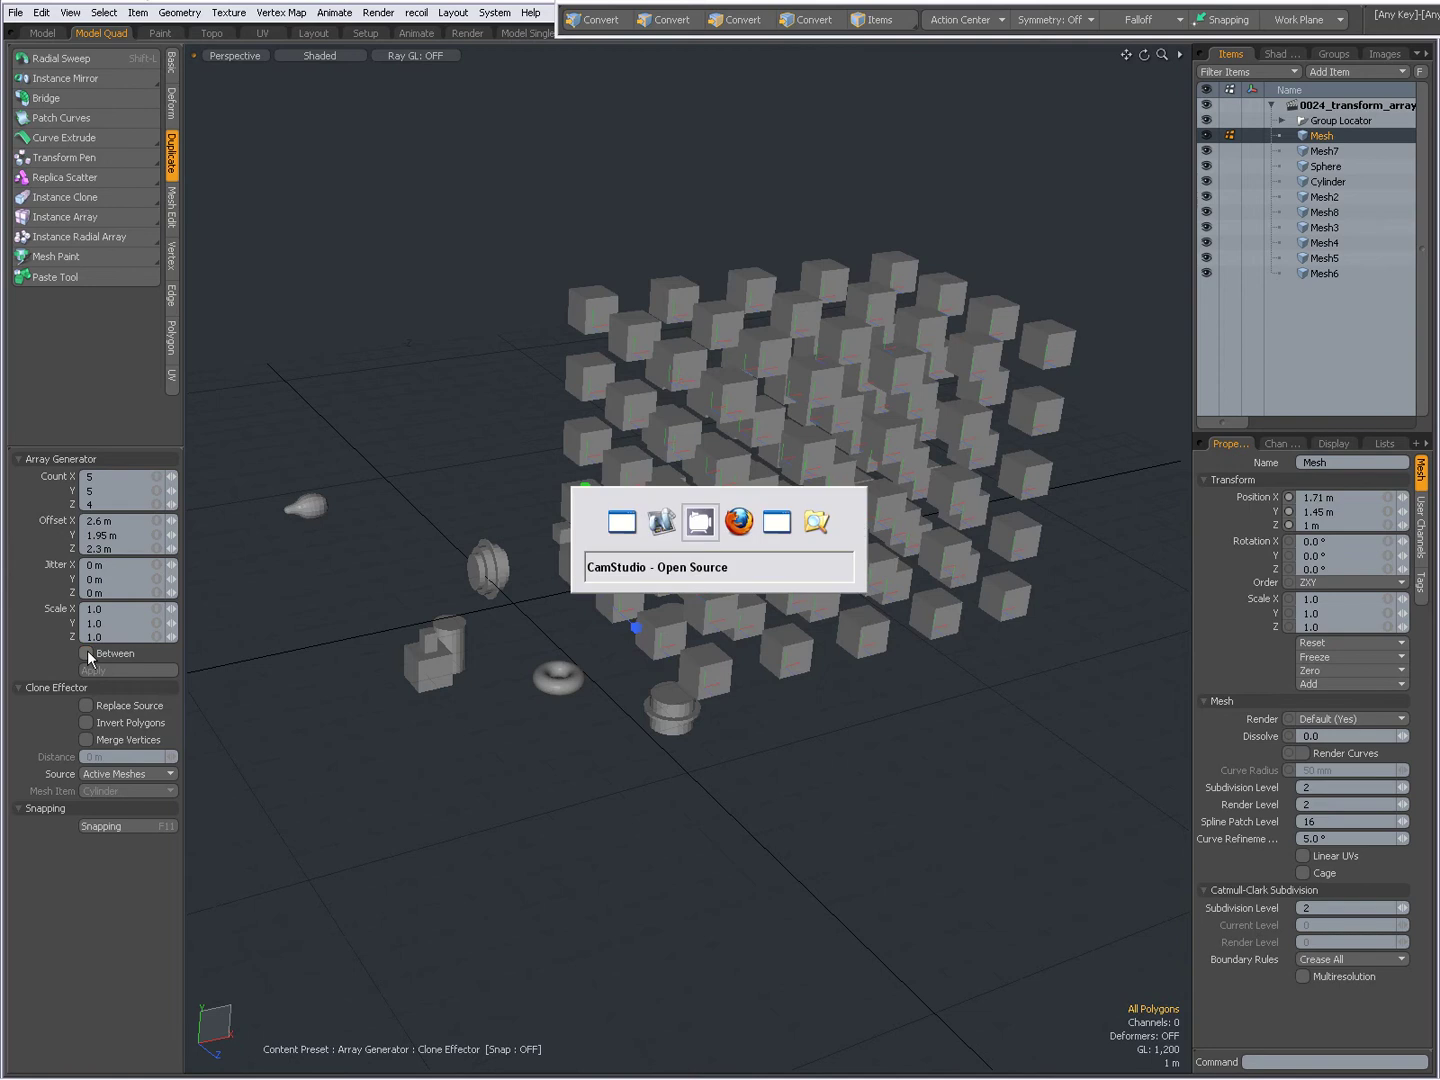
- Switch to Firefox to read the modo 601 Inline Help page on the Array tool
key("alt+Tab")
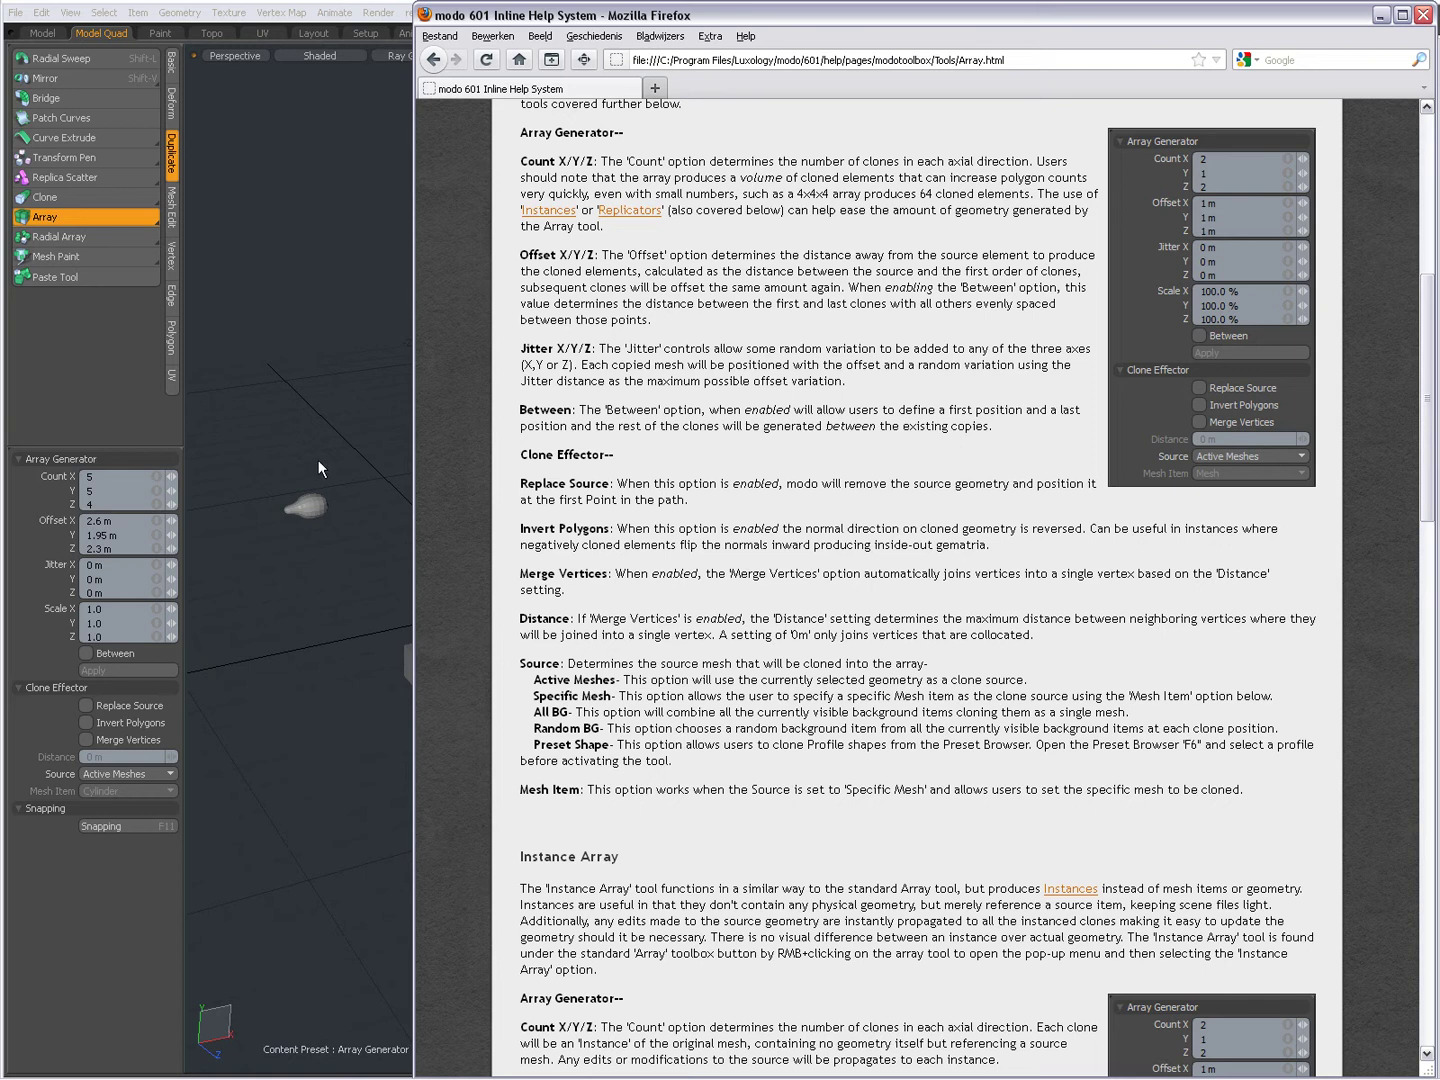
- Back in Modo, toggle the Between option on and off twice
key("alt+Tab")
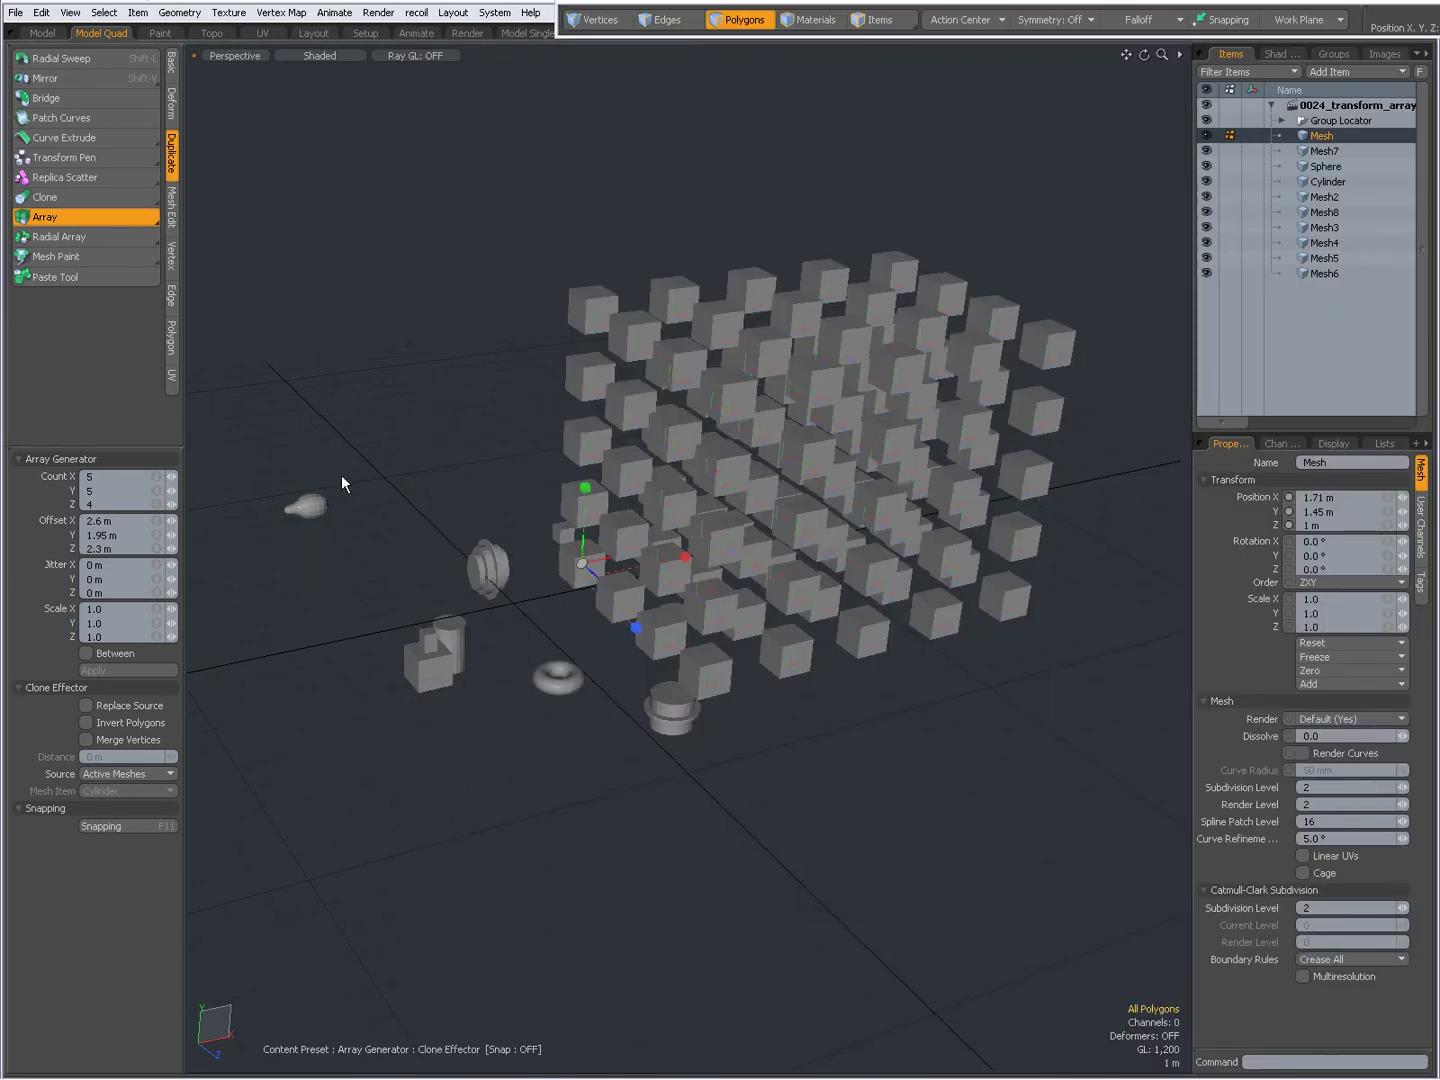
left_click(85, 653)
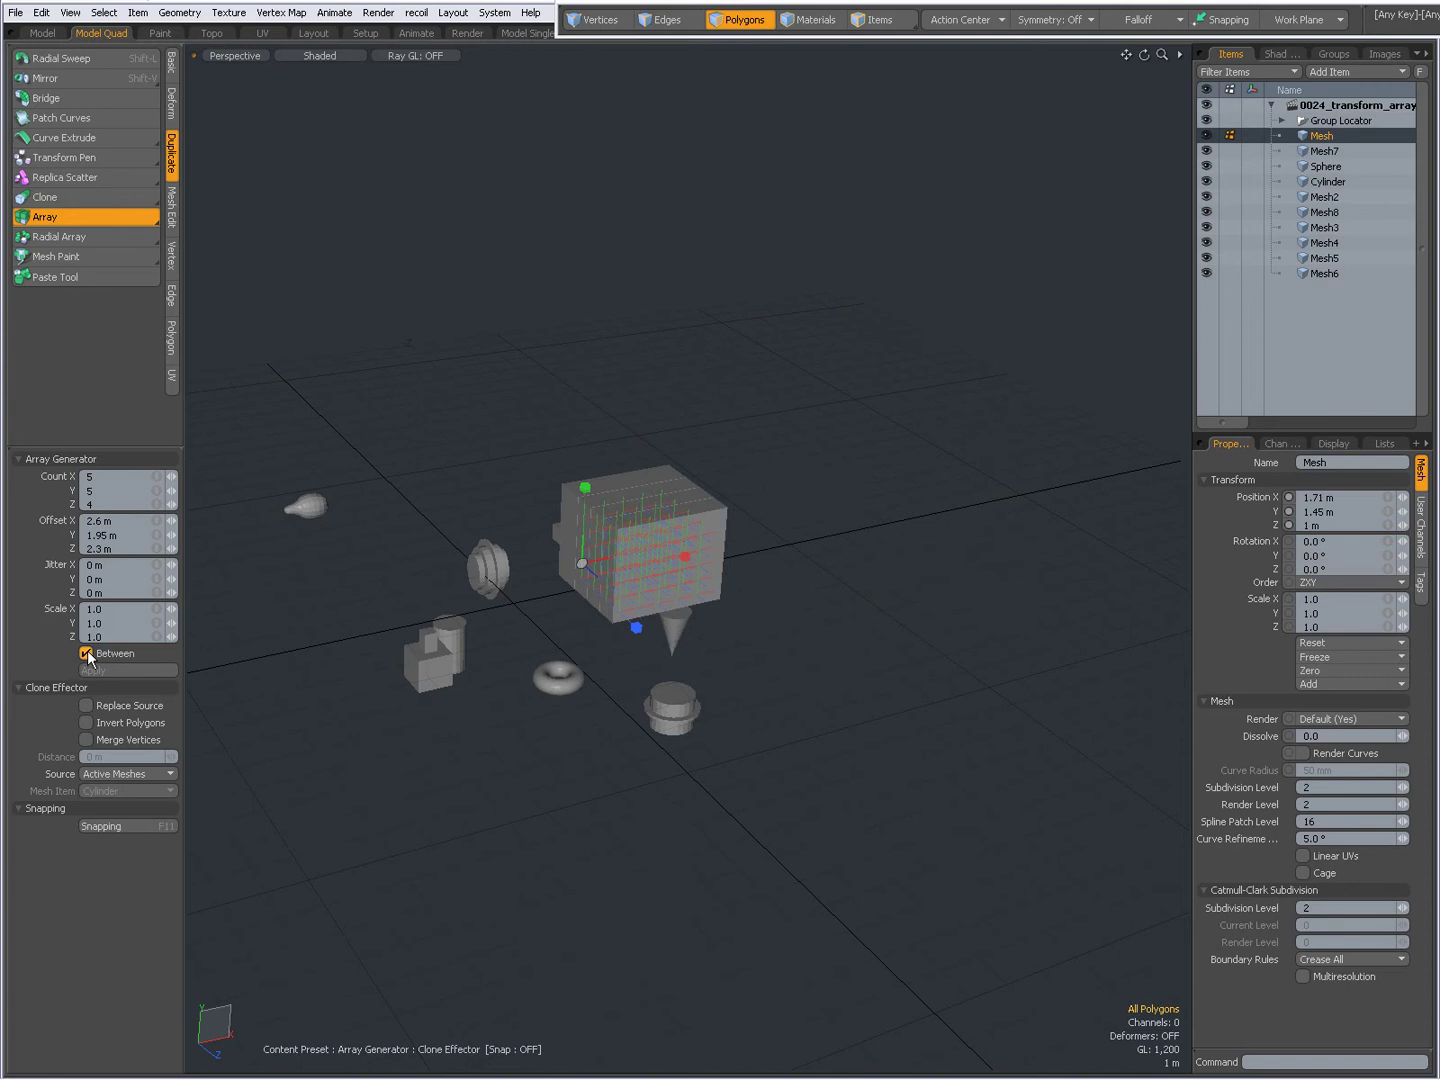
left_click(85, 654)
left_click(85, 653)
left_click(86, 654)
- Turn off Invert Polygons and toggle Merge Vertices on, then off again
left_click_drag(383, 624, 654, 678, "alt")
left_click_drag(643, 572, 682, 608, "alt")
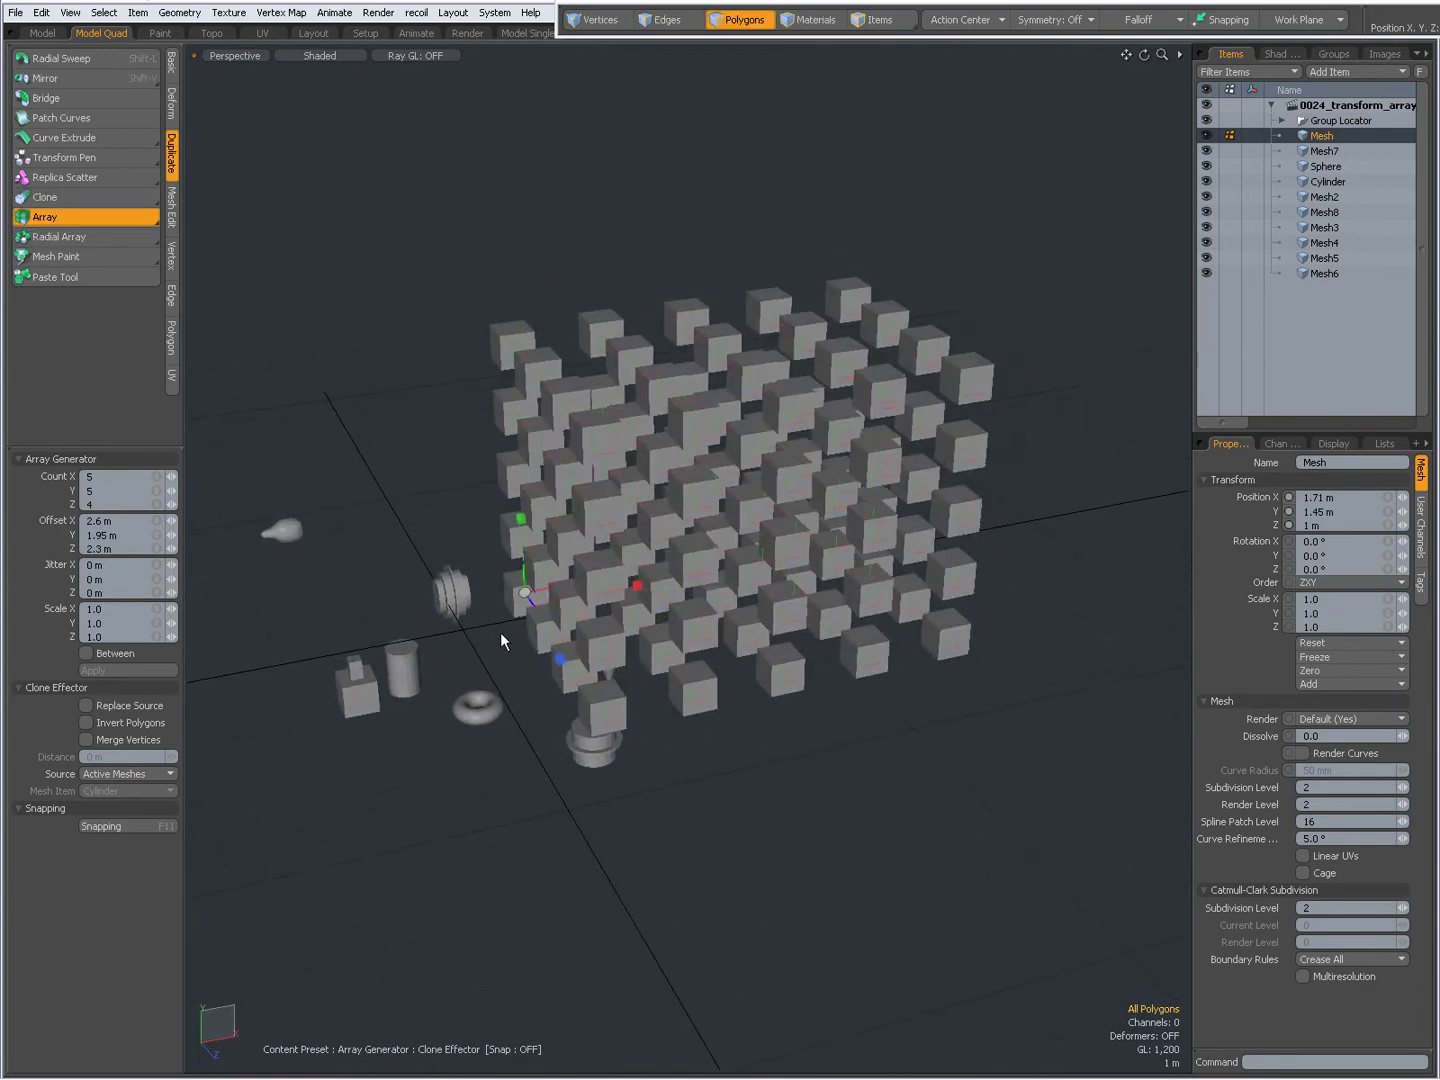
left_click_drag(543, 653, 540, 625, "alt")
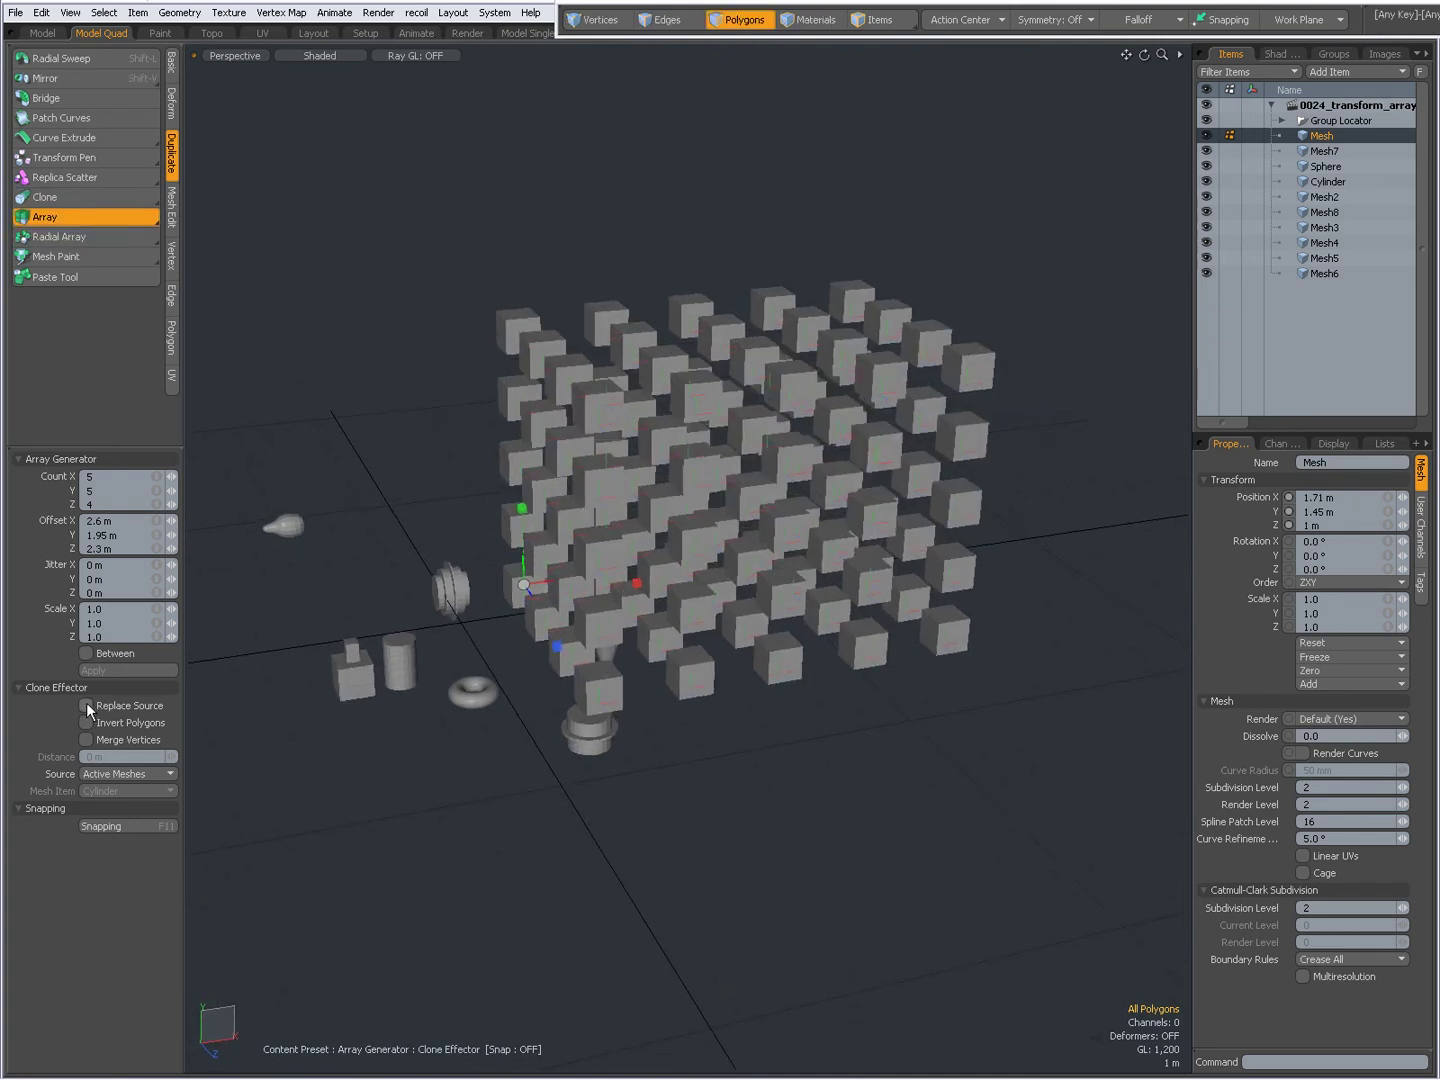
mouse_move(600, 705)
left_mouse_down("alt")
mouse_move(741, 711)
mouse_move(633, 706)
left_mouse_up("alt")
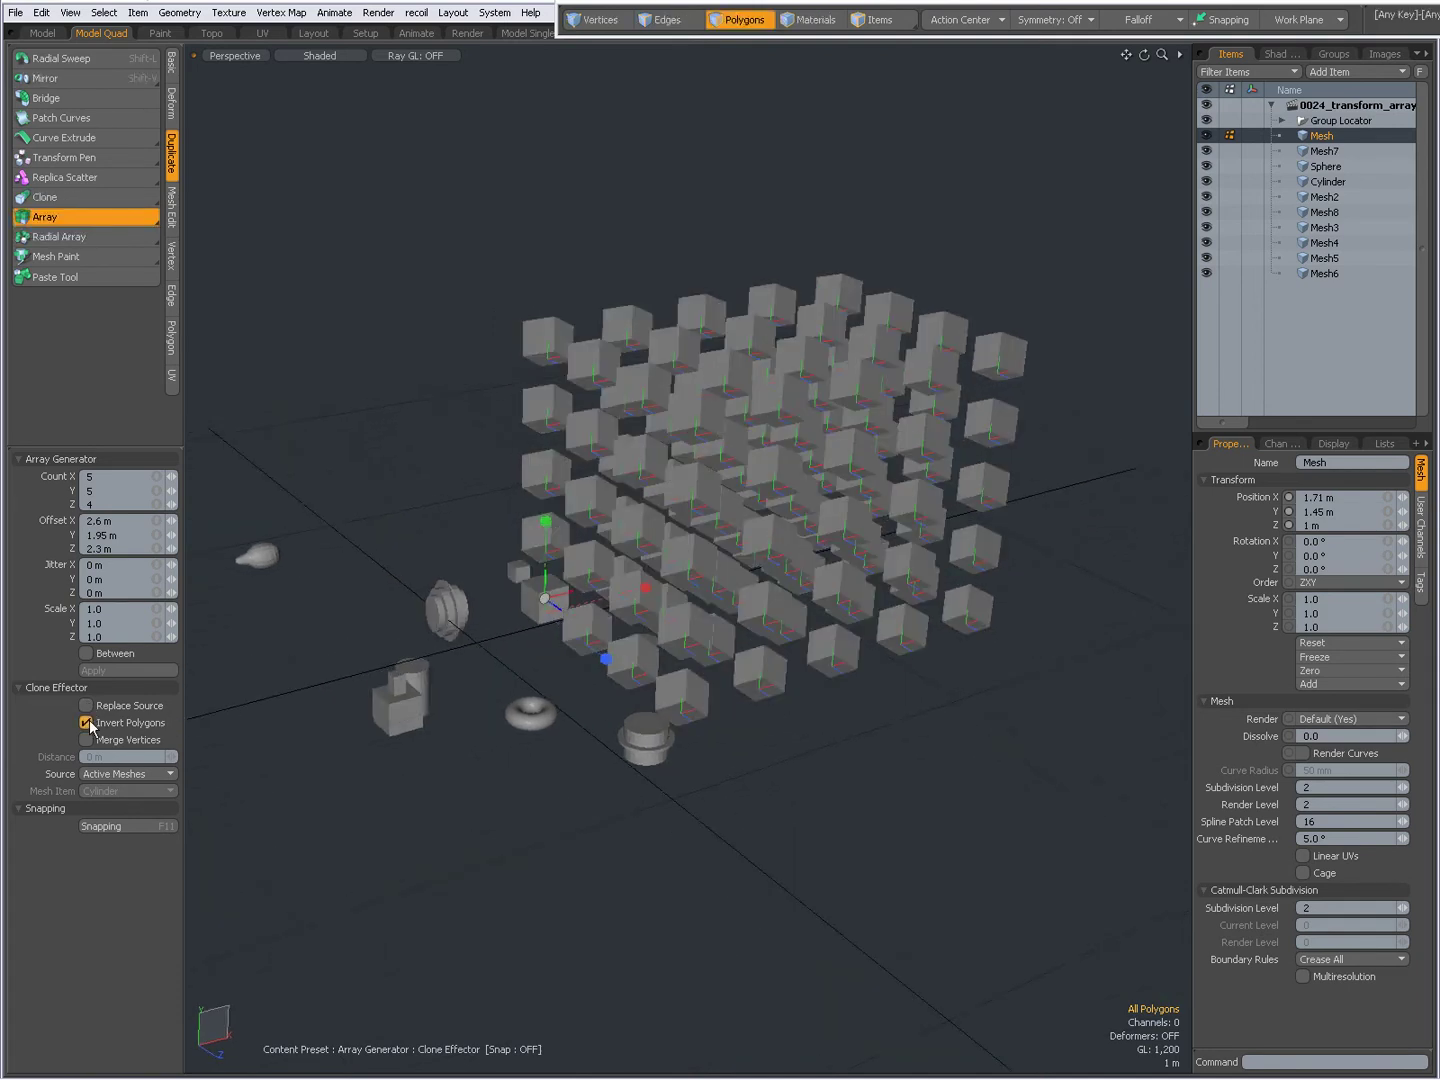
left_click(87, 722)
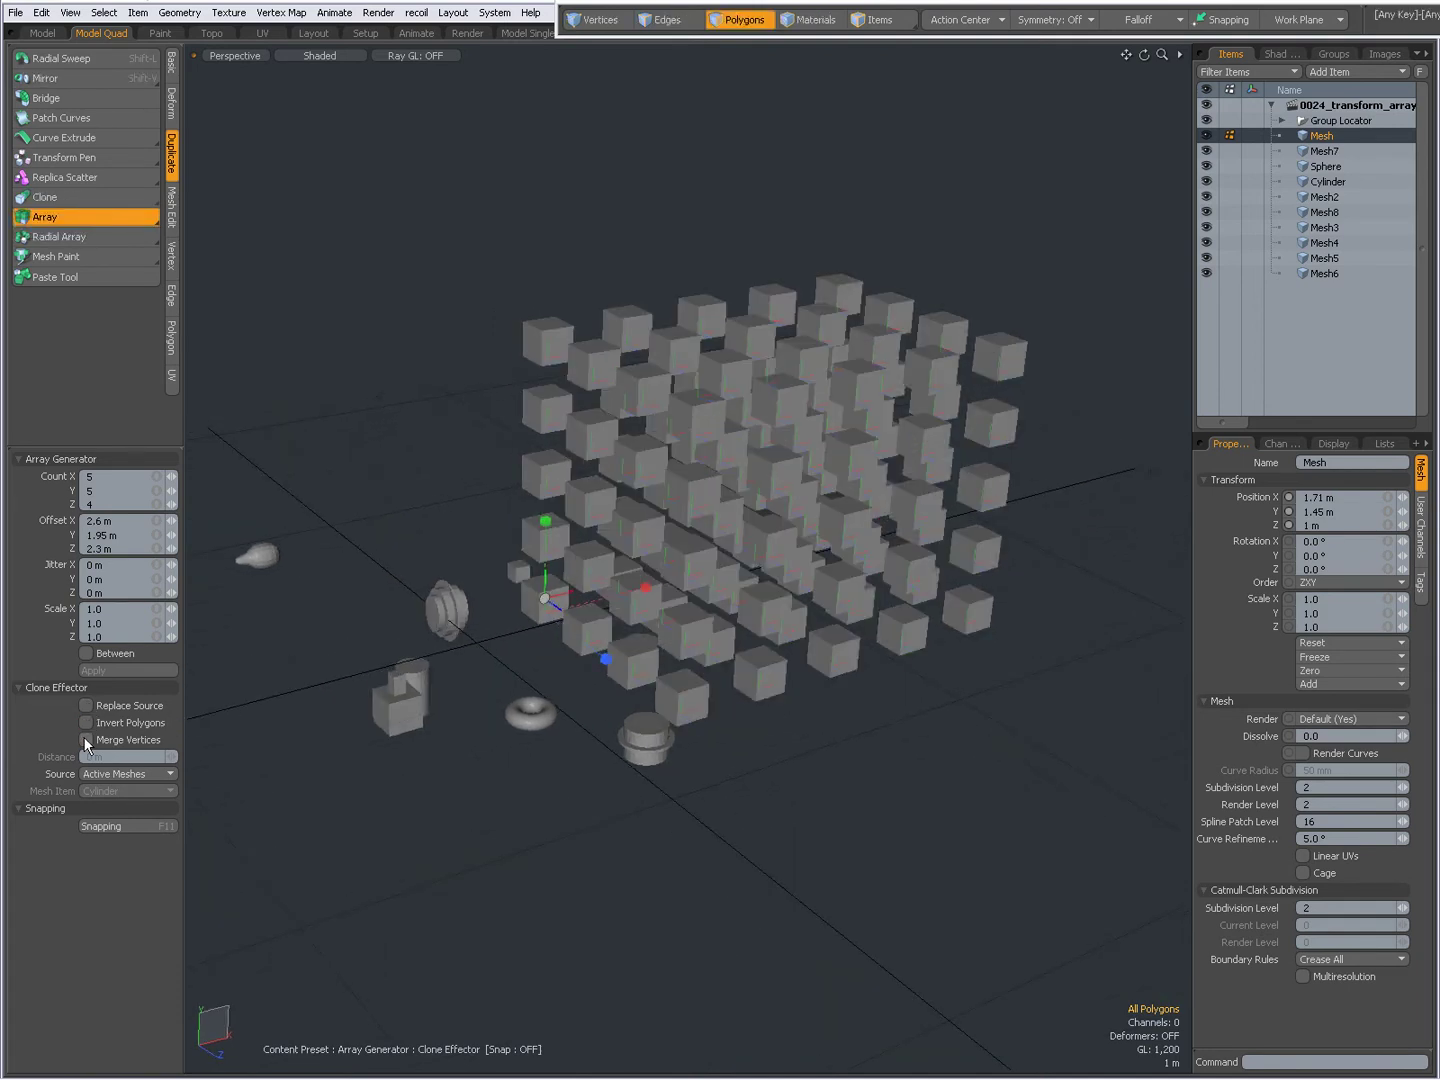
left_click(86, 741)
left_click(86, 741)
- Set the clone Source to Specific Mesh, choosing Mesh2 and then Mesh5 as Mesh Item
left_click_drag(593, 533, 273, 745, "alt")
left_click(113, 773)
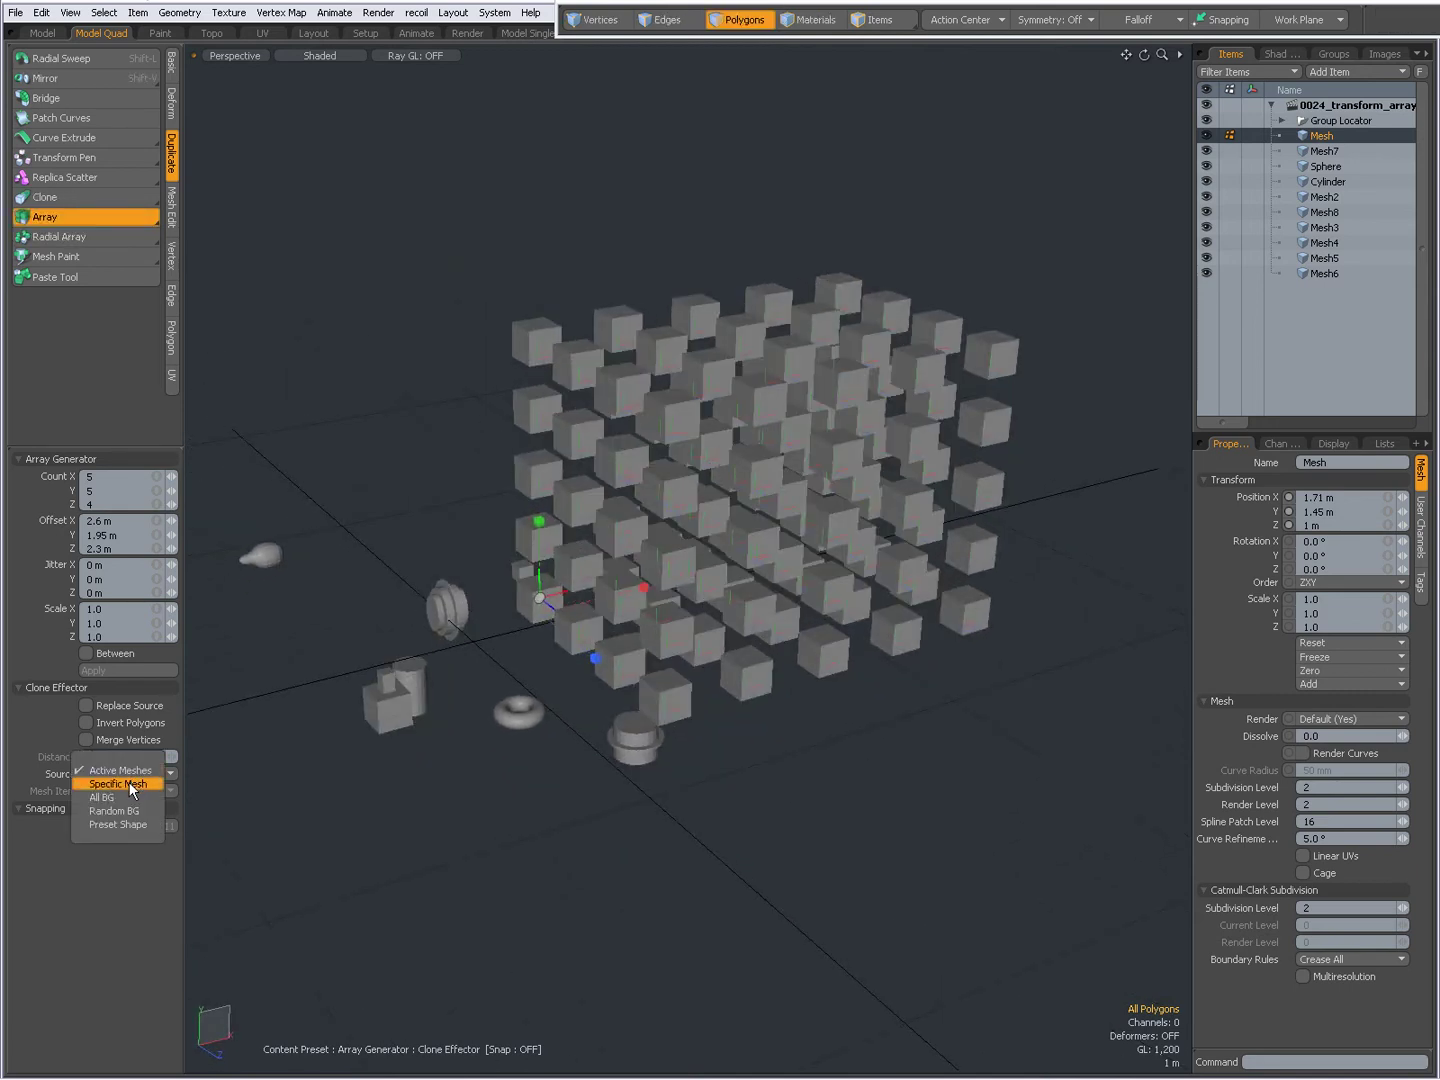
left_click(129, 783)
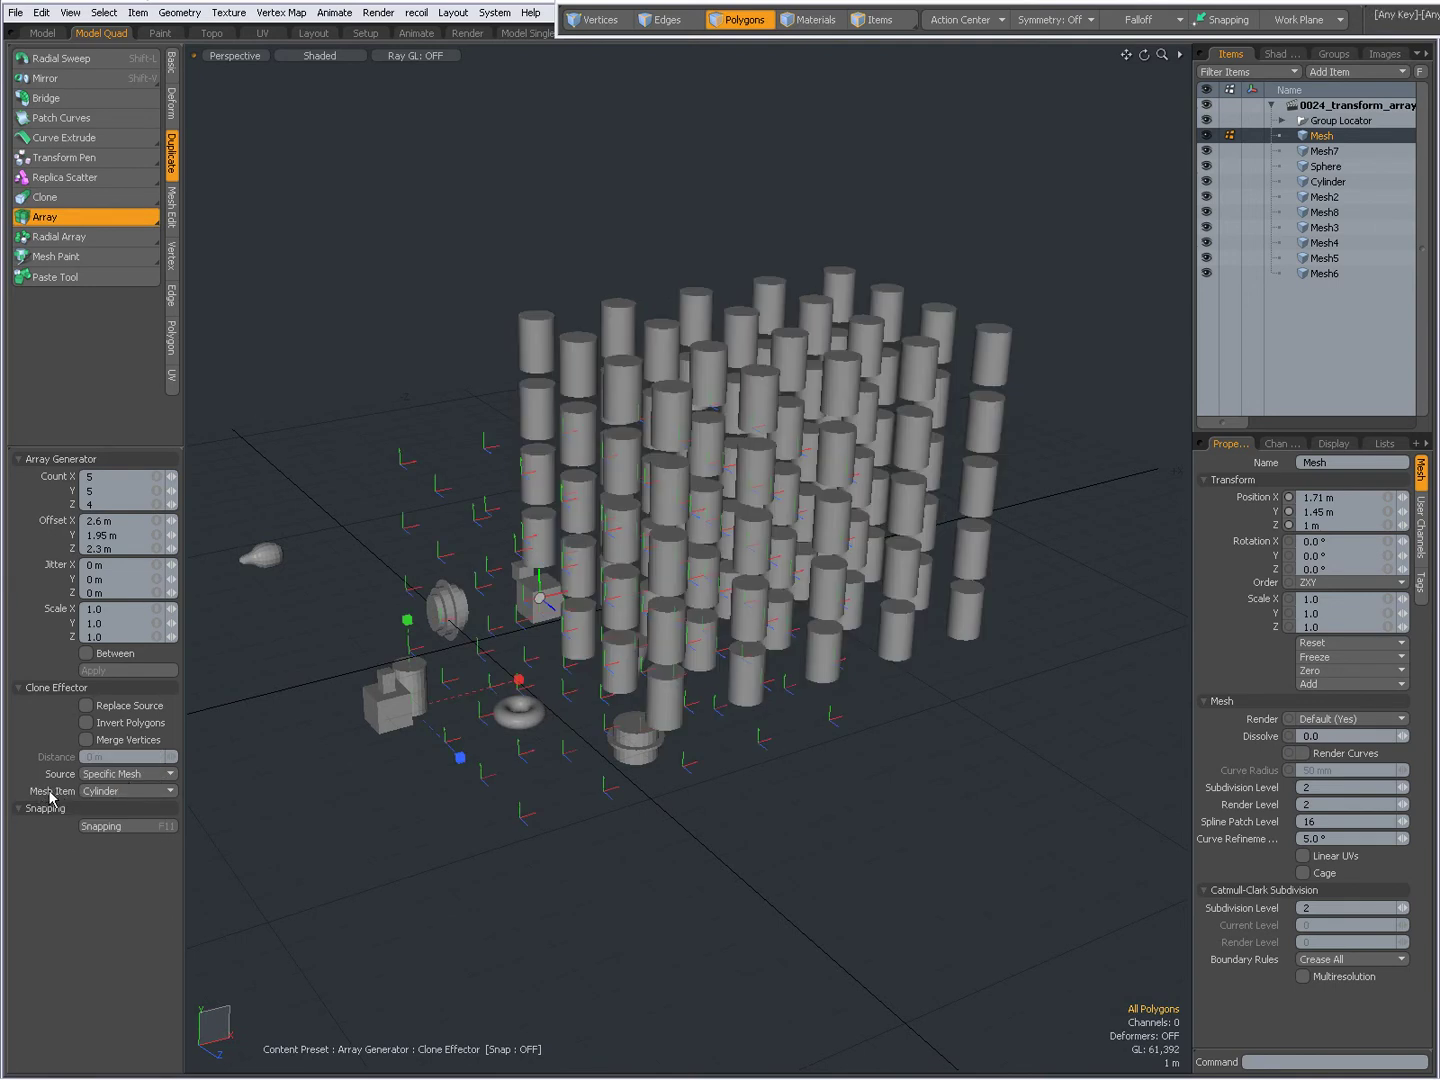
left_click_drag(545, 667, 667, 677, "alt")
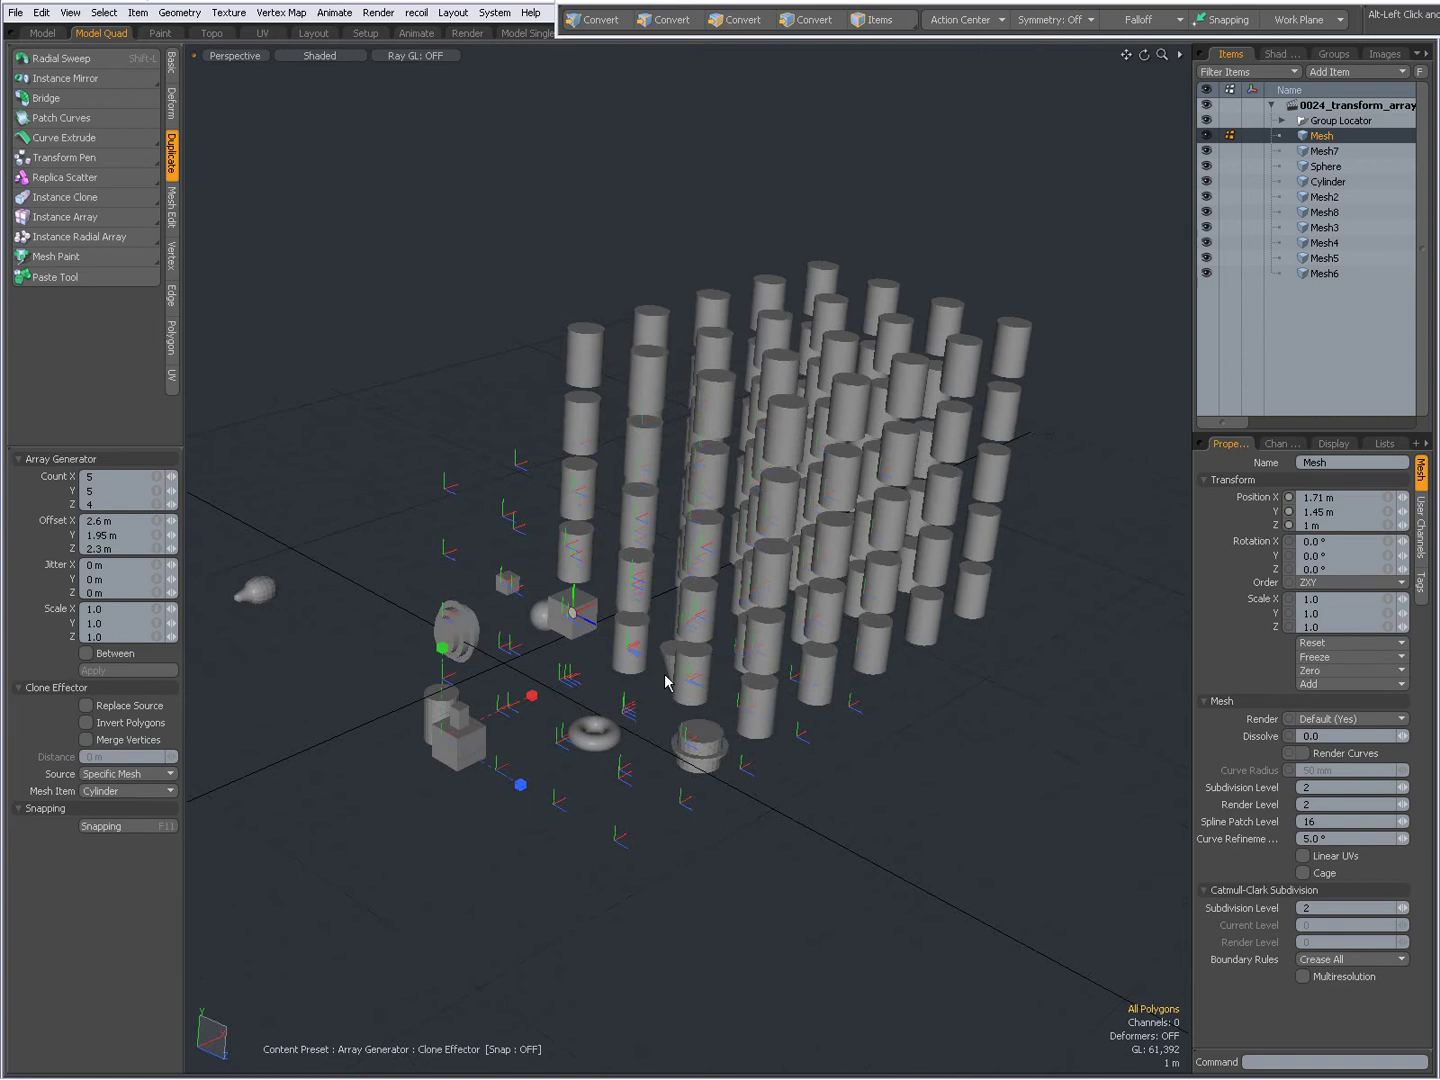
left_click(127, 796)
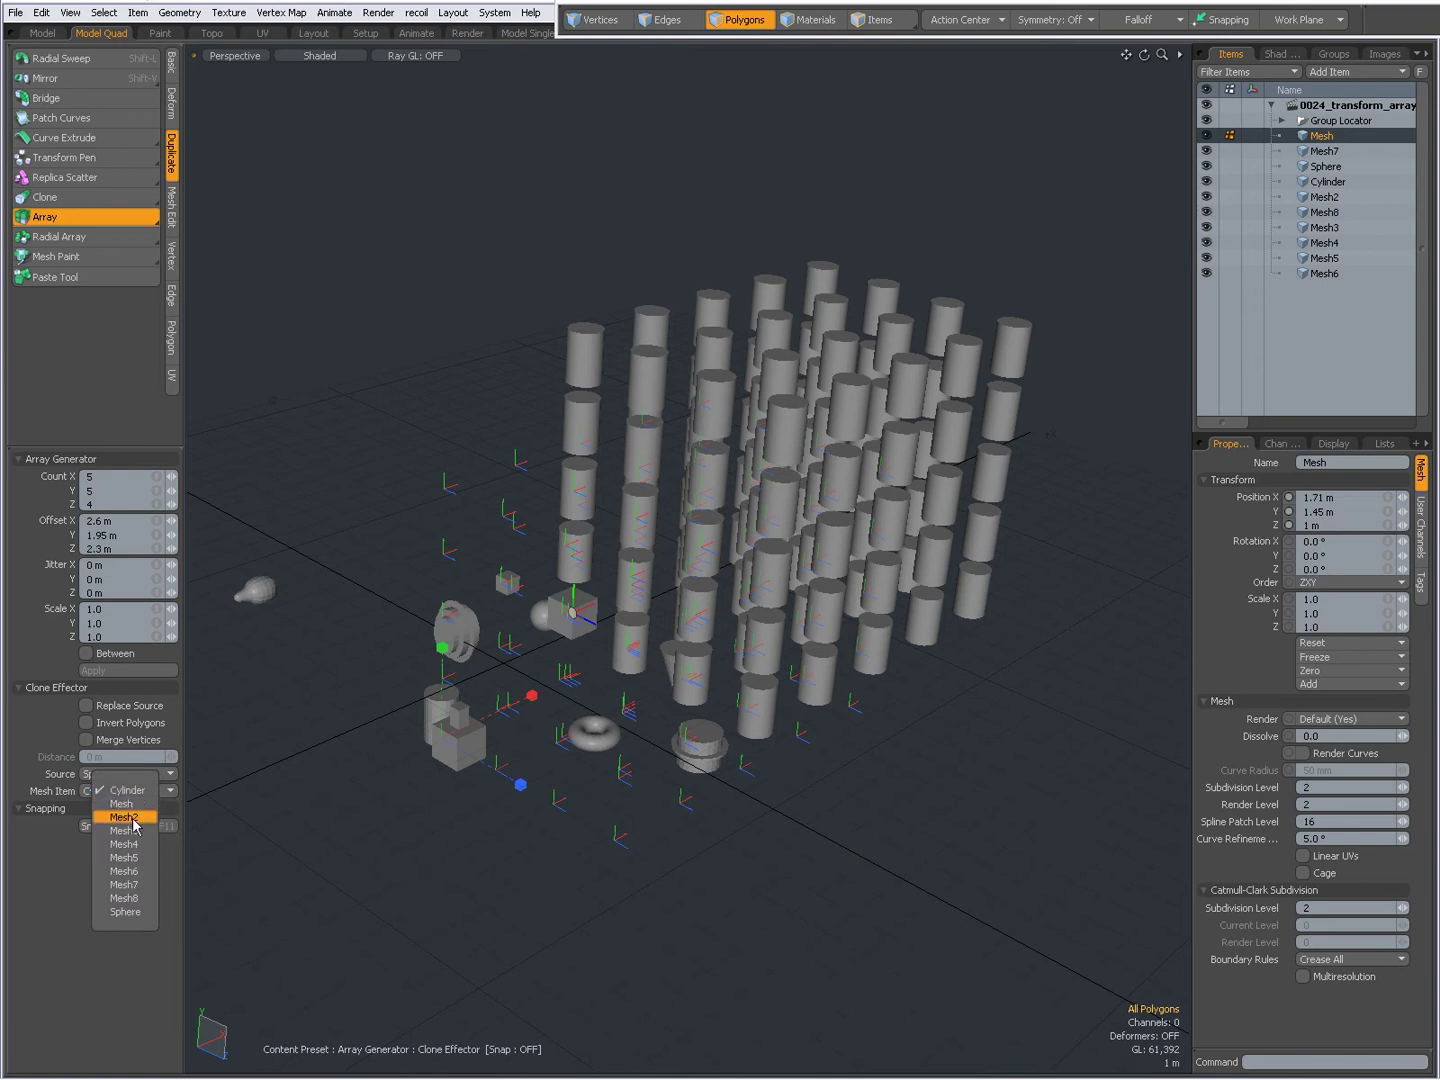
left_click(136, 826)
left_click(136, 791)
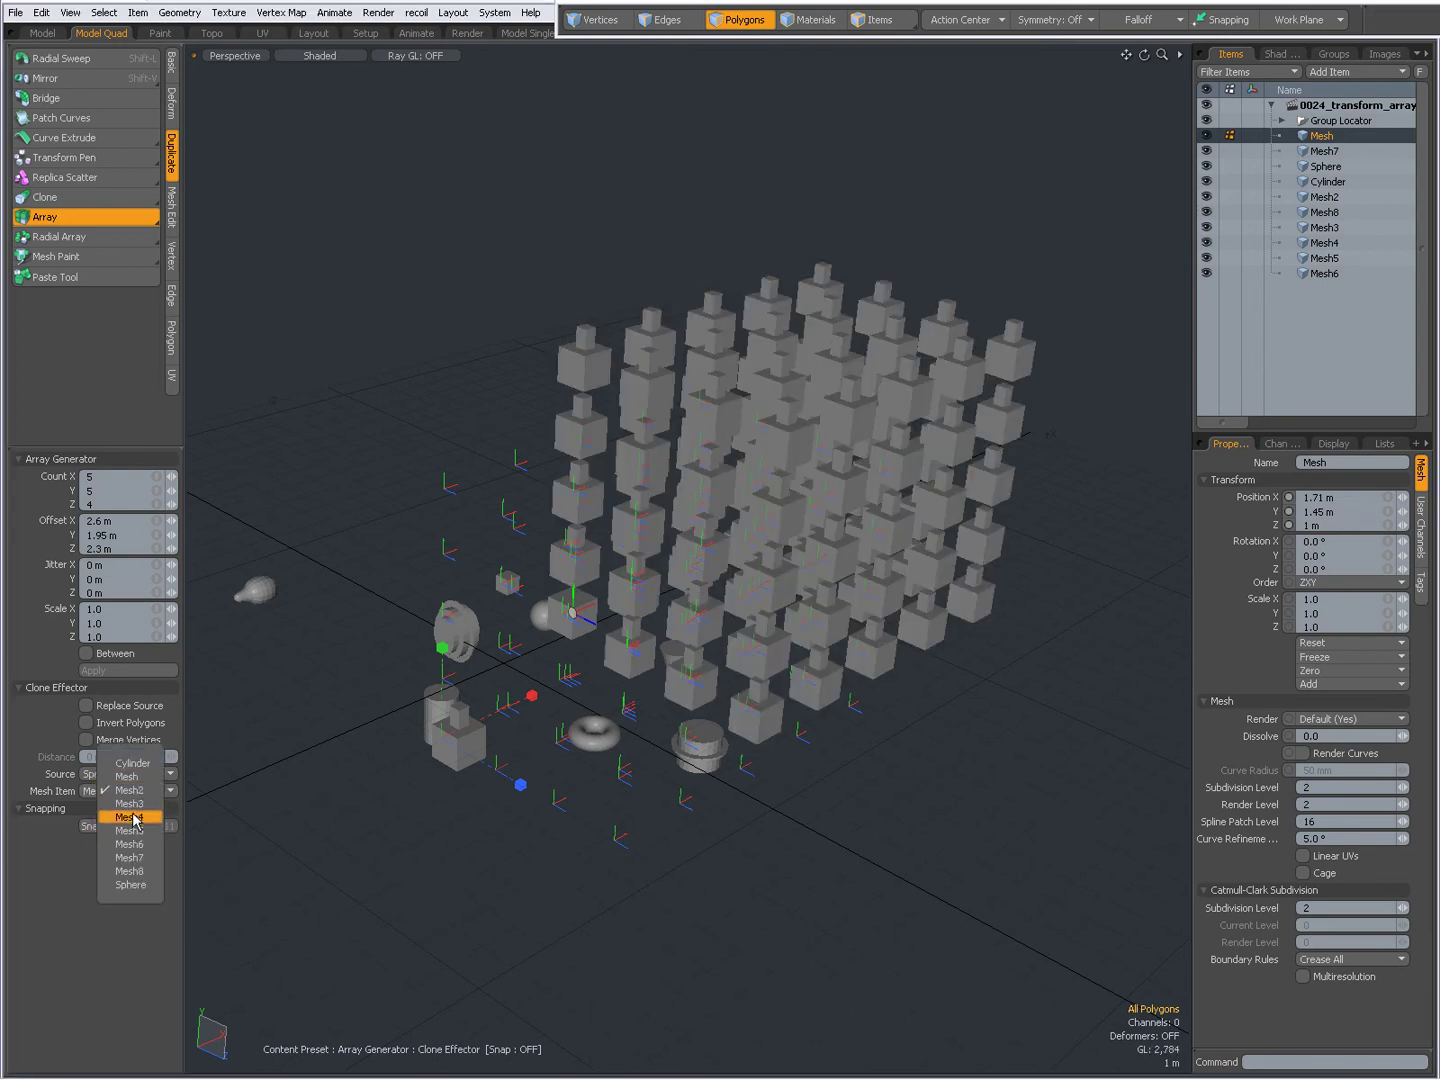
left_click(131, 833)
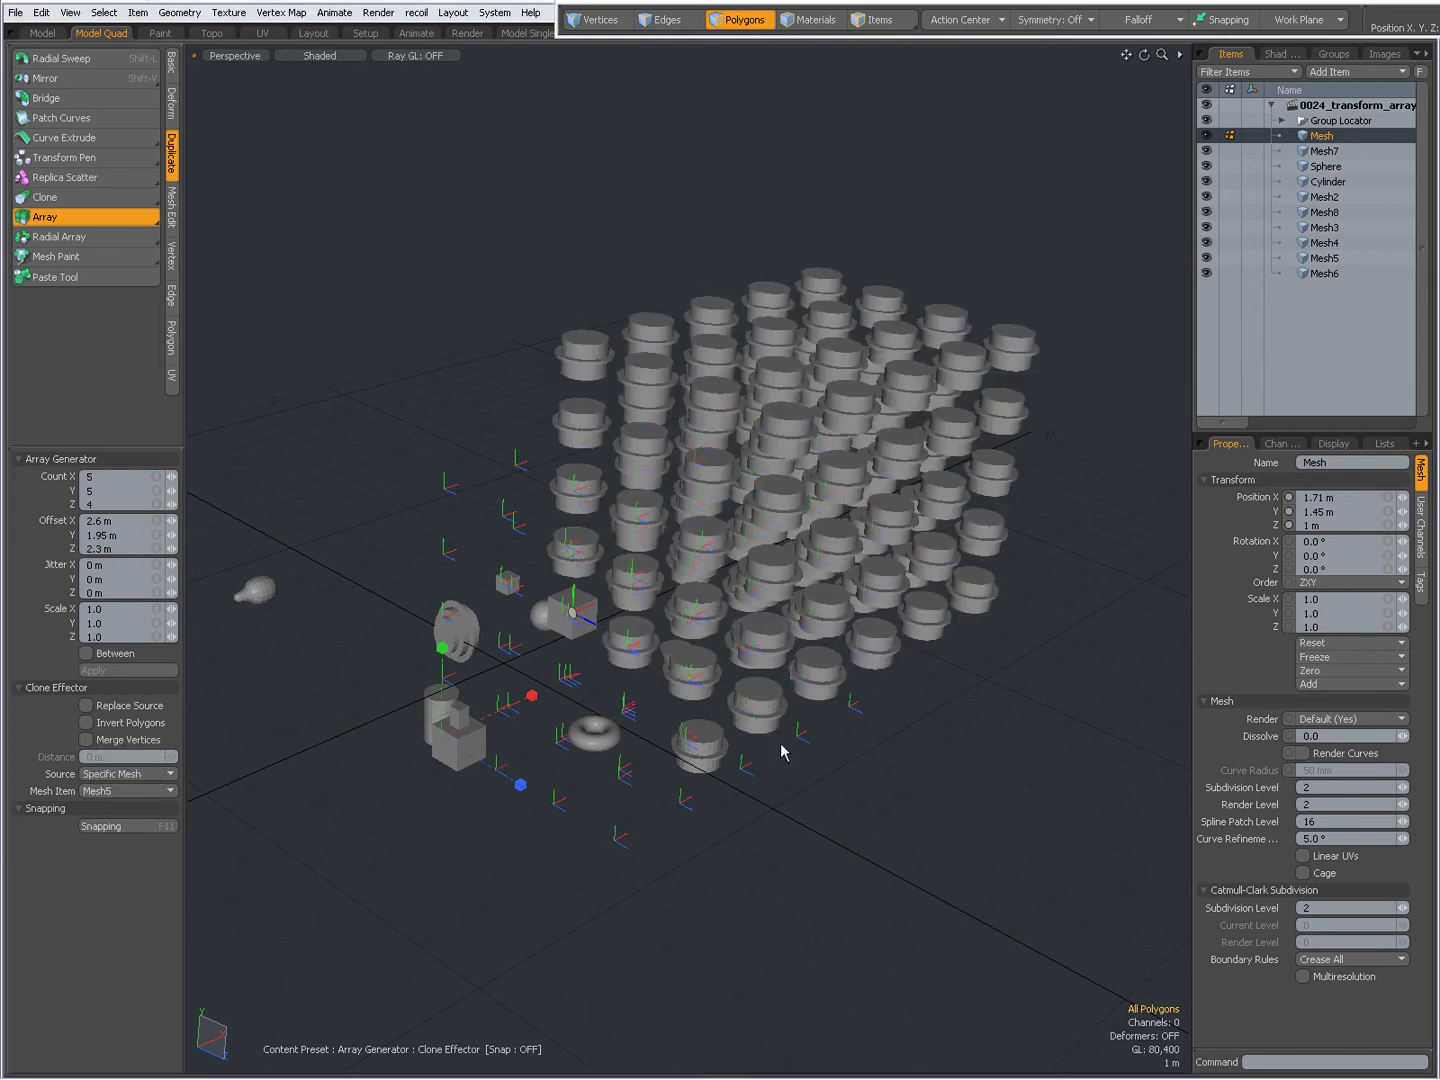
- Switch the clone Source to All BG and orbit to inspect the combined clones
left_click(138, 774)
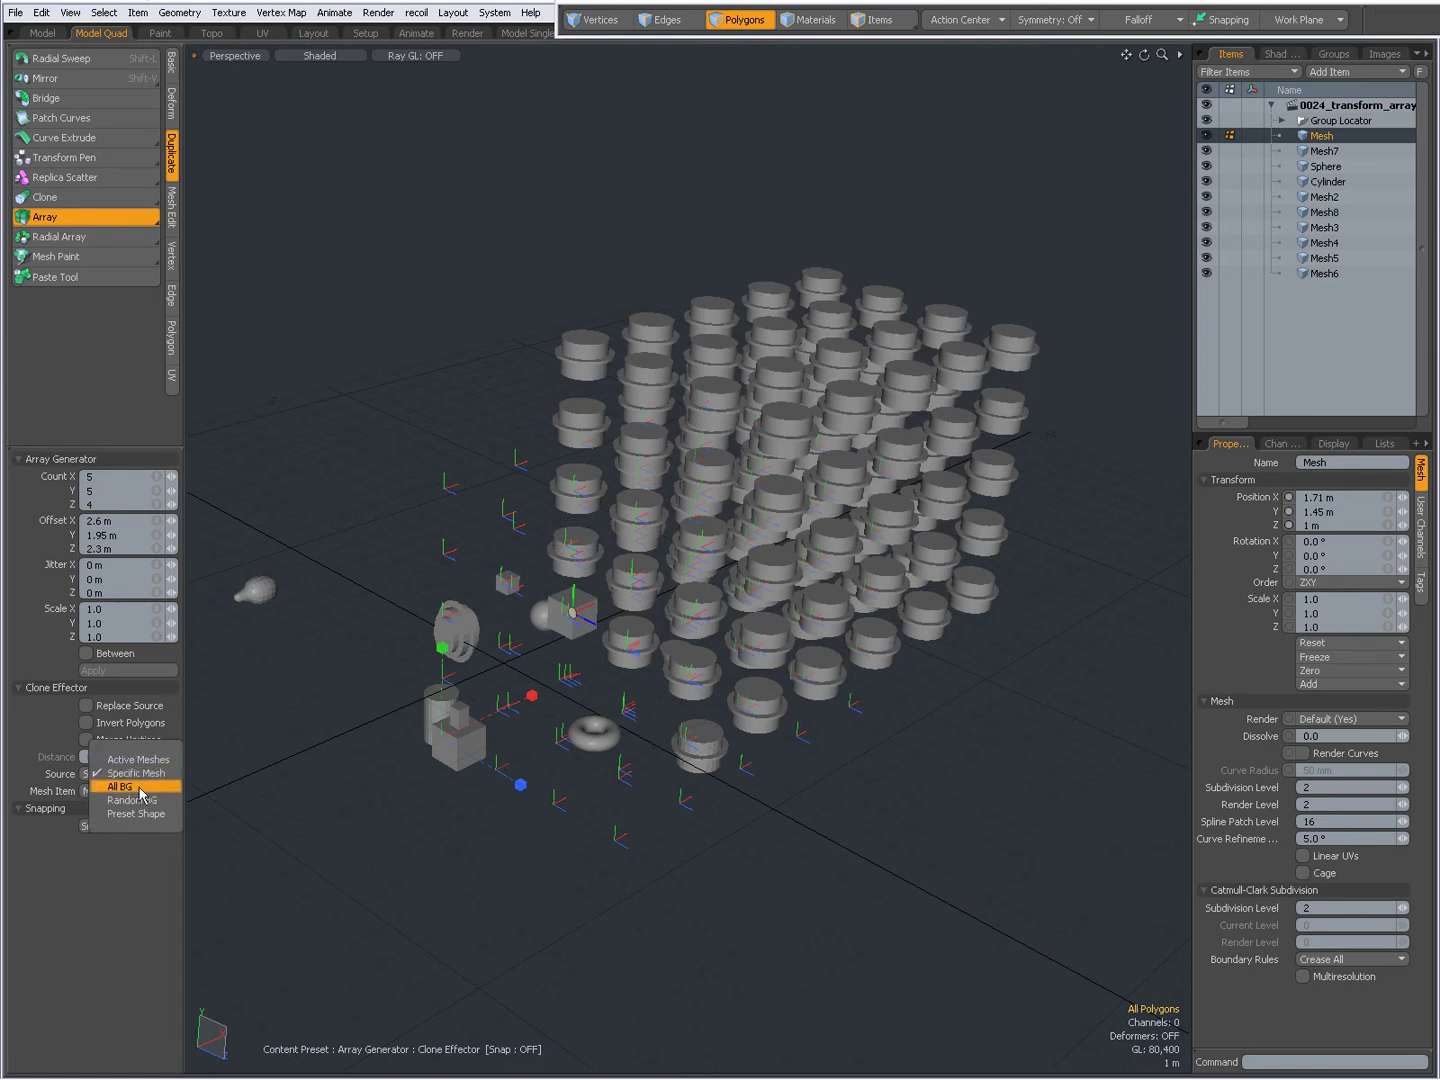
left_click(140, 788)
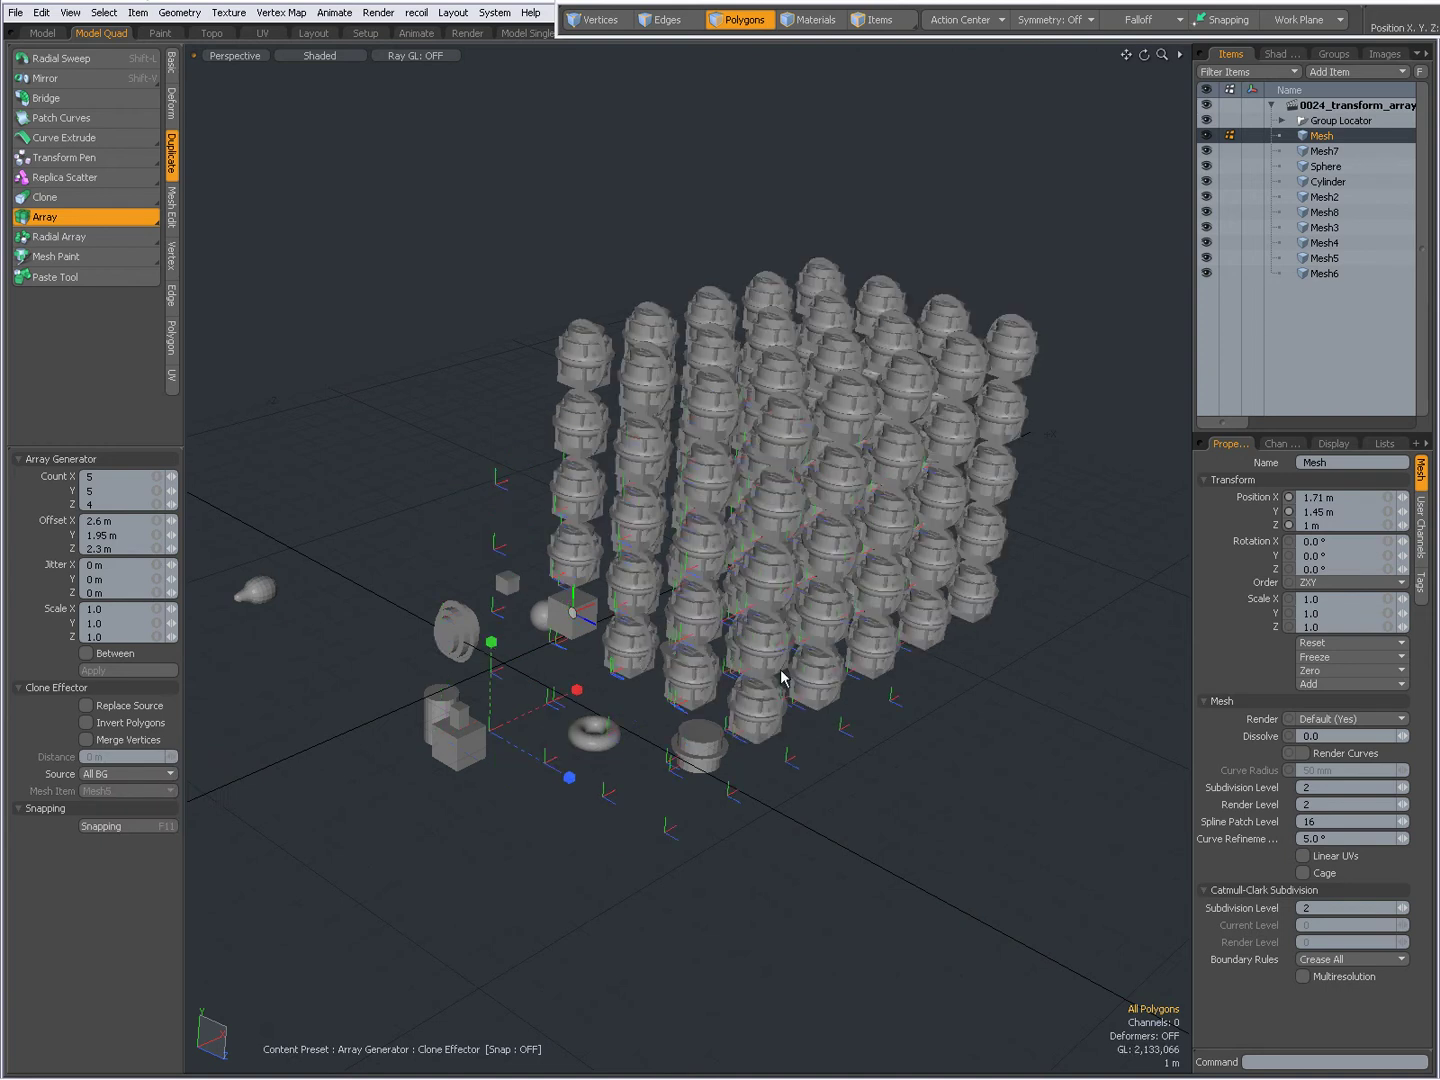
key("alt")
mouse_move(807, 683)
left_mouse_down("alt")
mouse_move(697, 649)
mouse_move(694, 605)
left_mouse_up("alt")
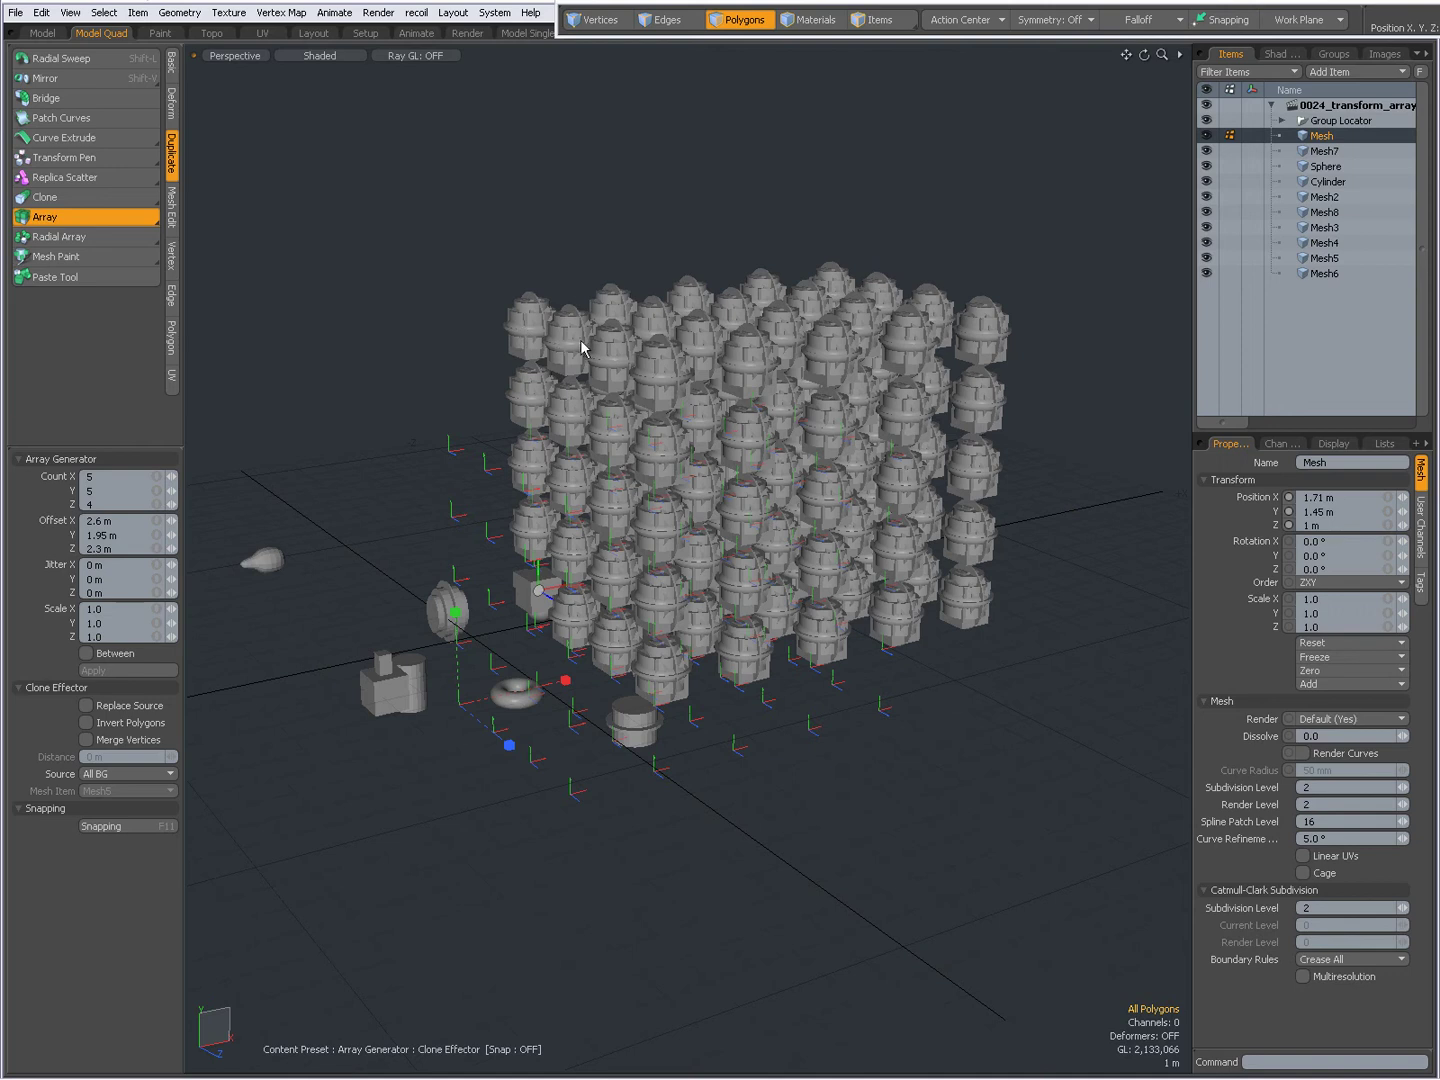
left_click_drag(666, 472, 705, 546, "alt")
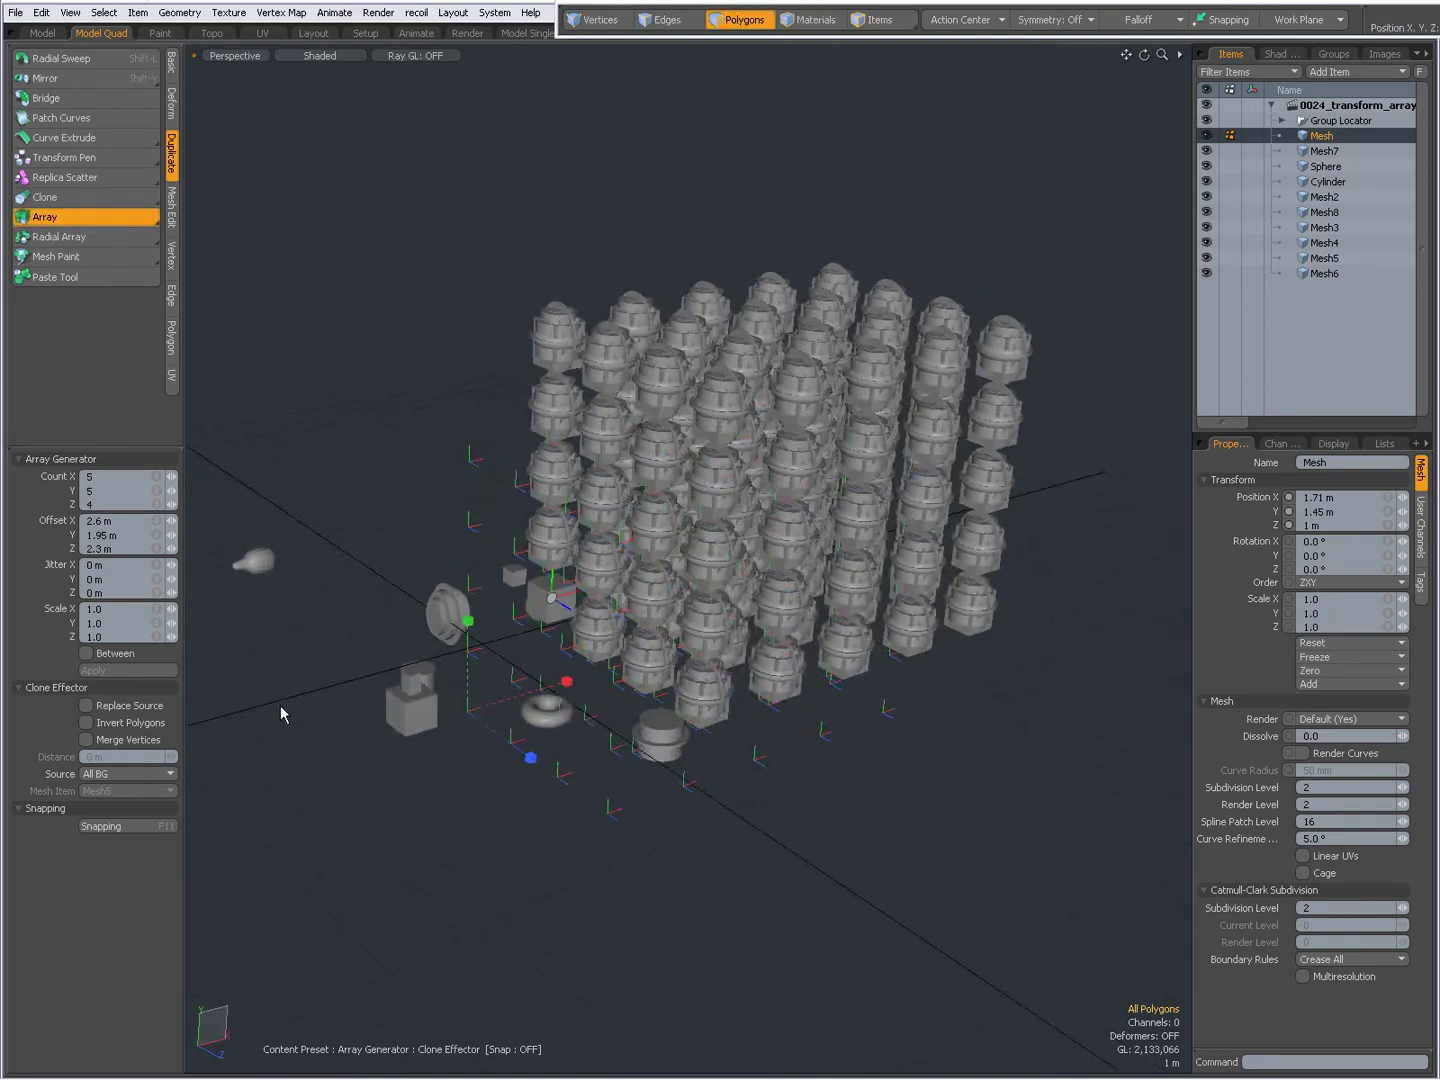
left_click(135, 776)
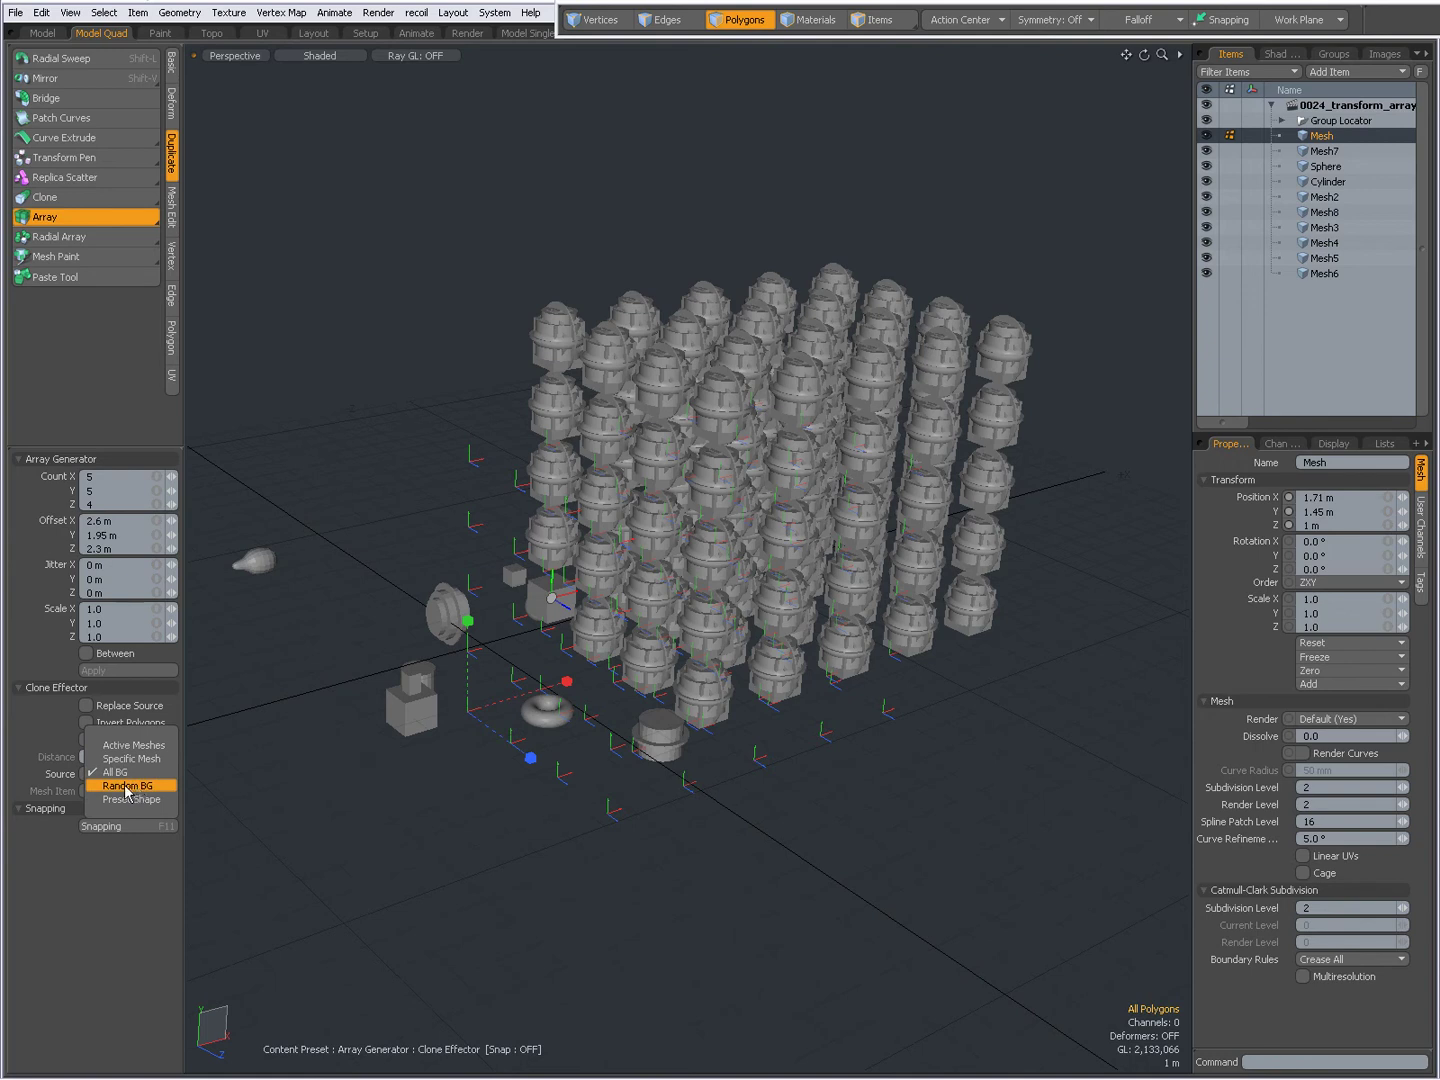
- Switch the clone source to Random BG and cut the array counts to 3×3×2
left_click(127, 786)
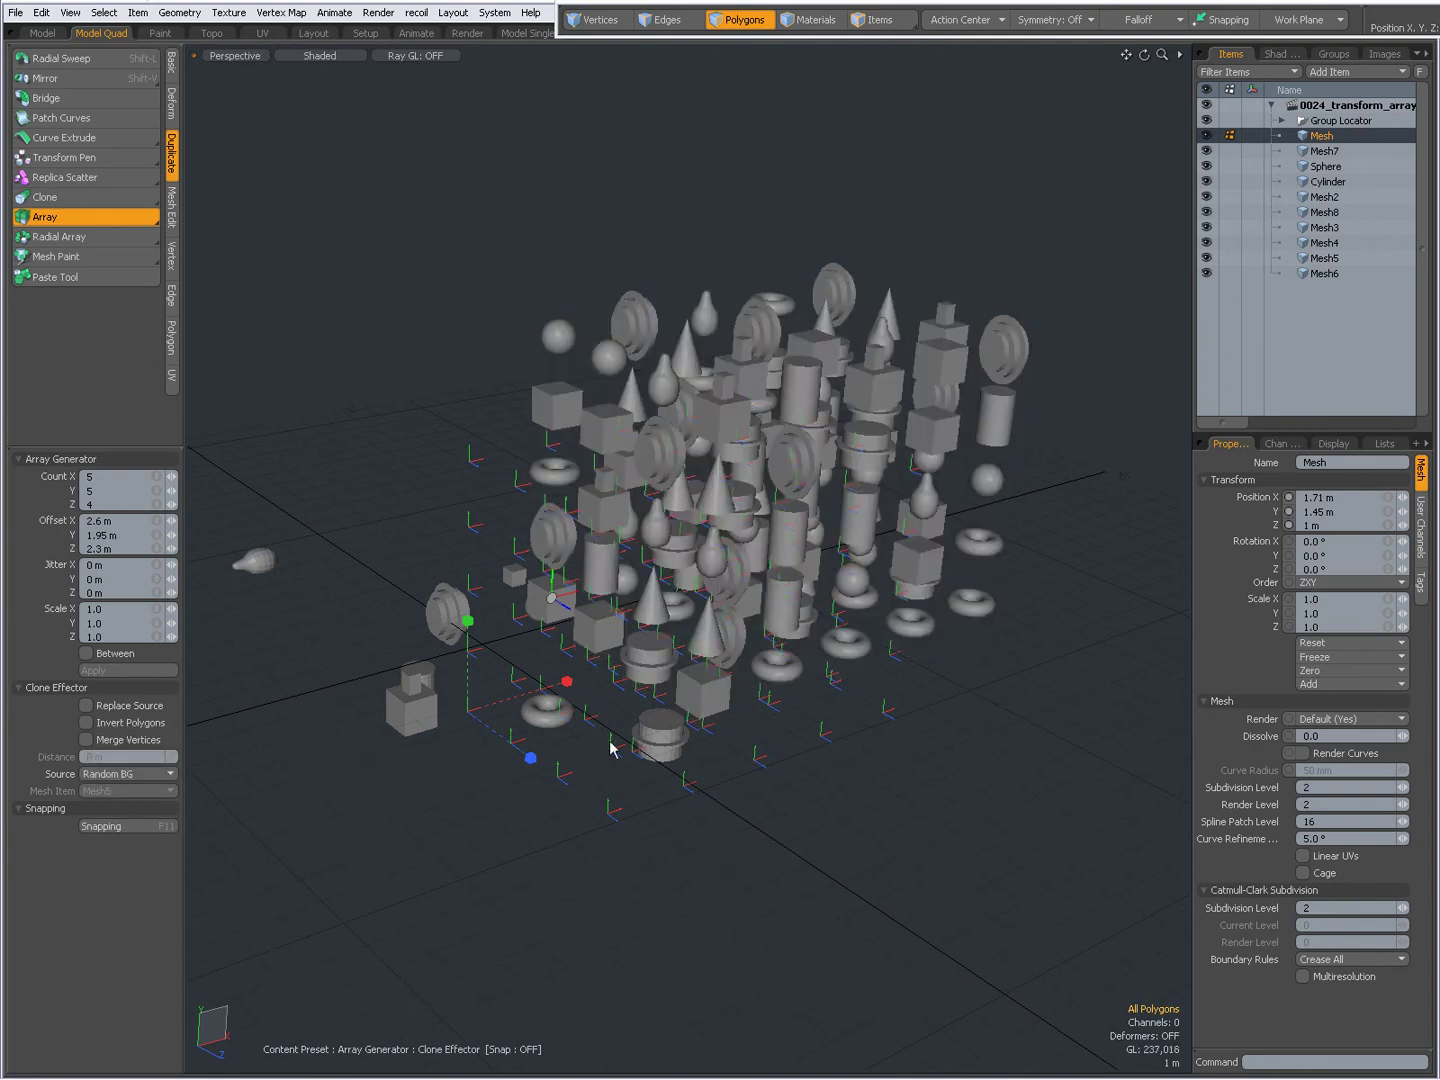
mouse_move(884, 643)
left_mouse_down("alt")
mouse_move(560, 645)
mouse_move(785, 636)
mouse_move(686, 653)
mouse_move(851, 670)
mouse_move(389, 537)
left_mouse_up("alt")
left_click(171, 480)
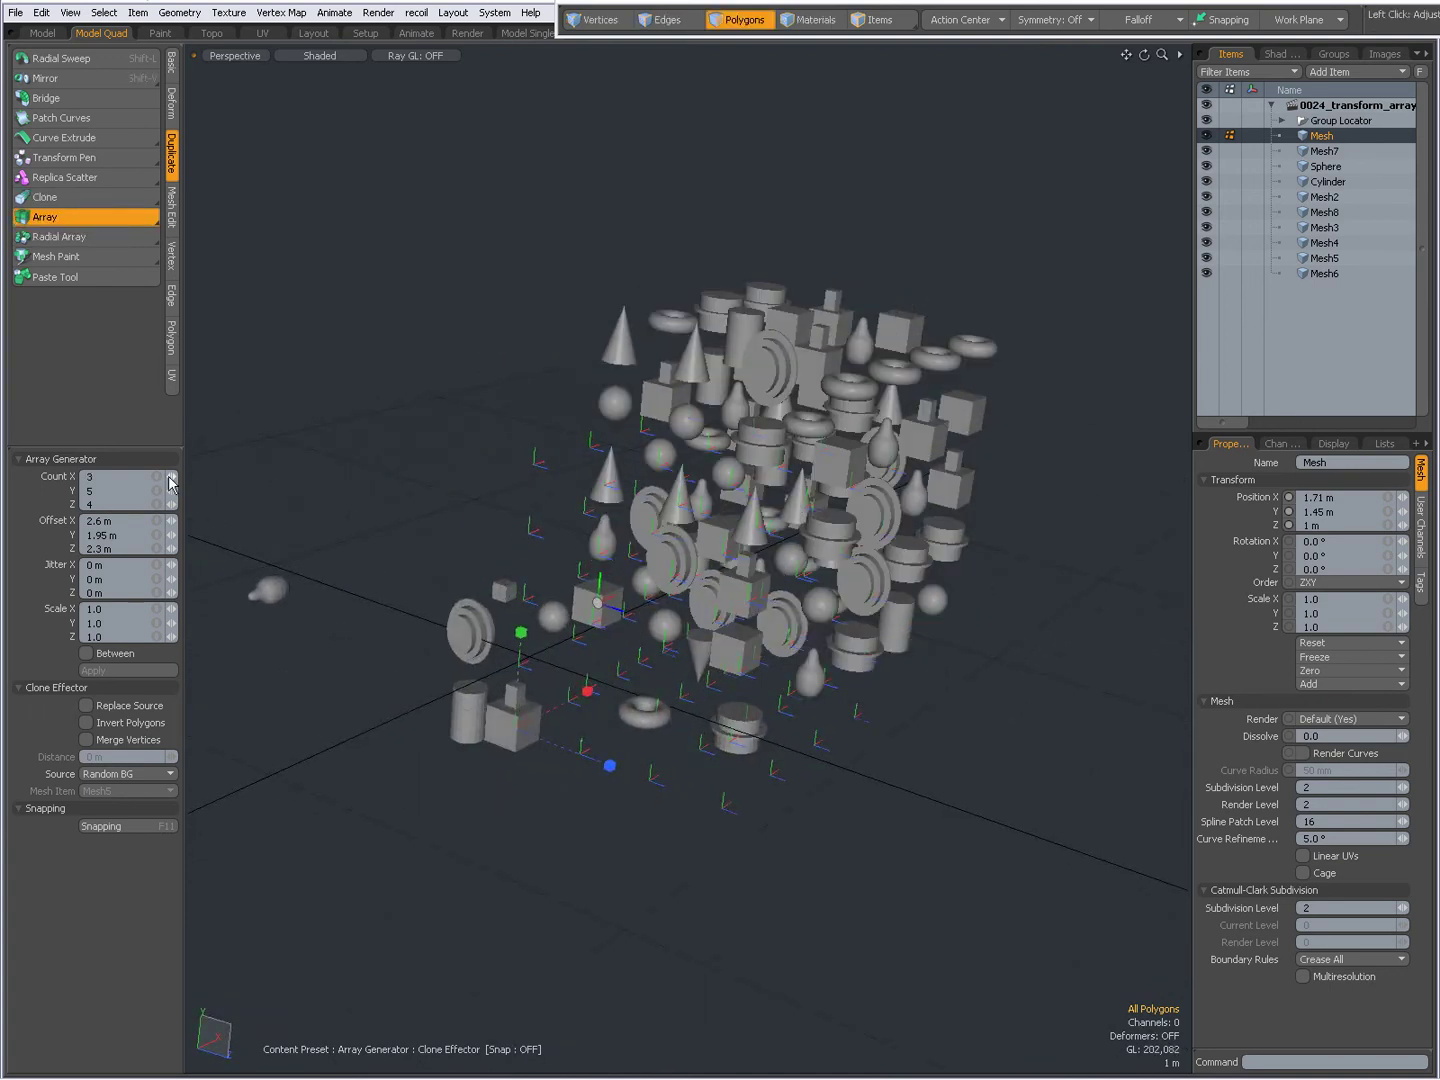
left_click(170, 494)
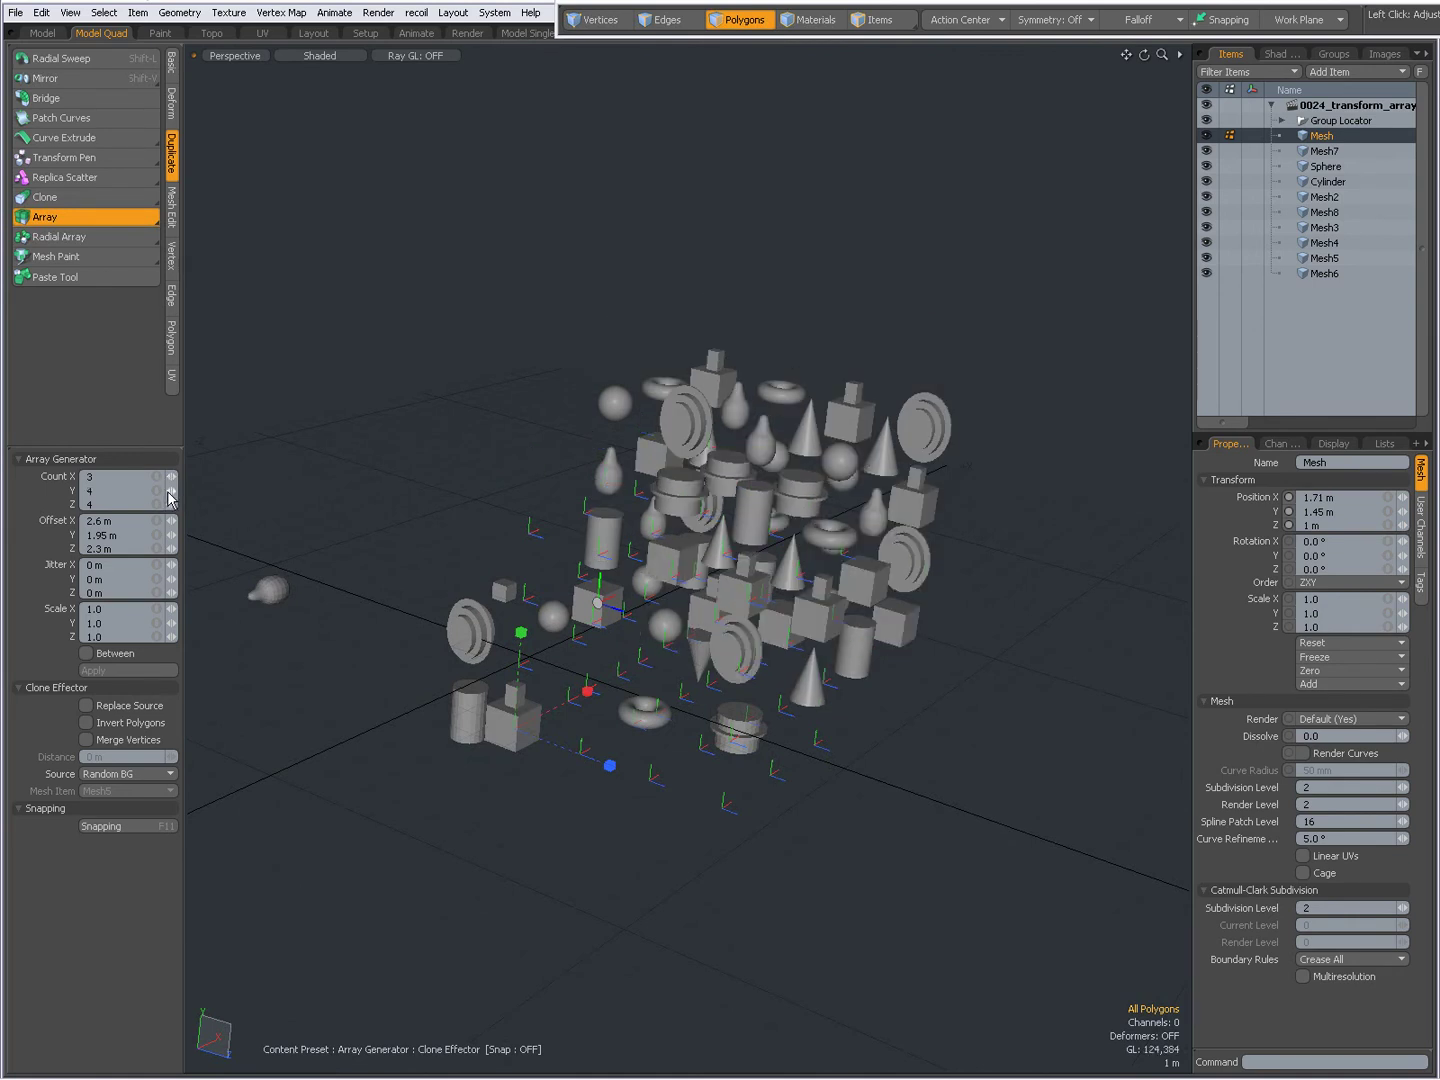
left_click(170, 492)
left_click(170, 506)
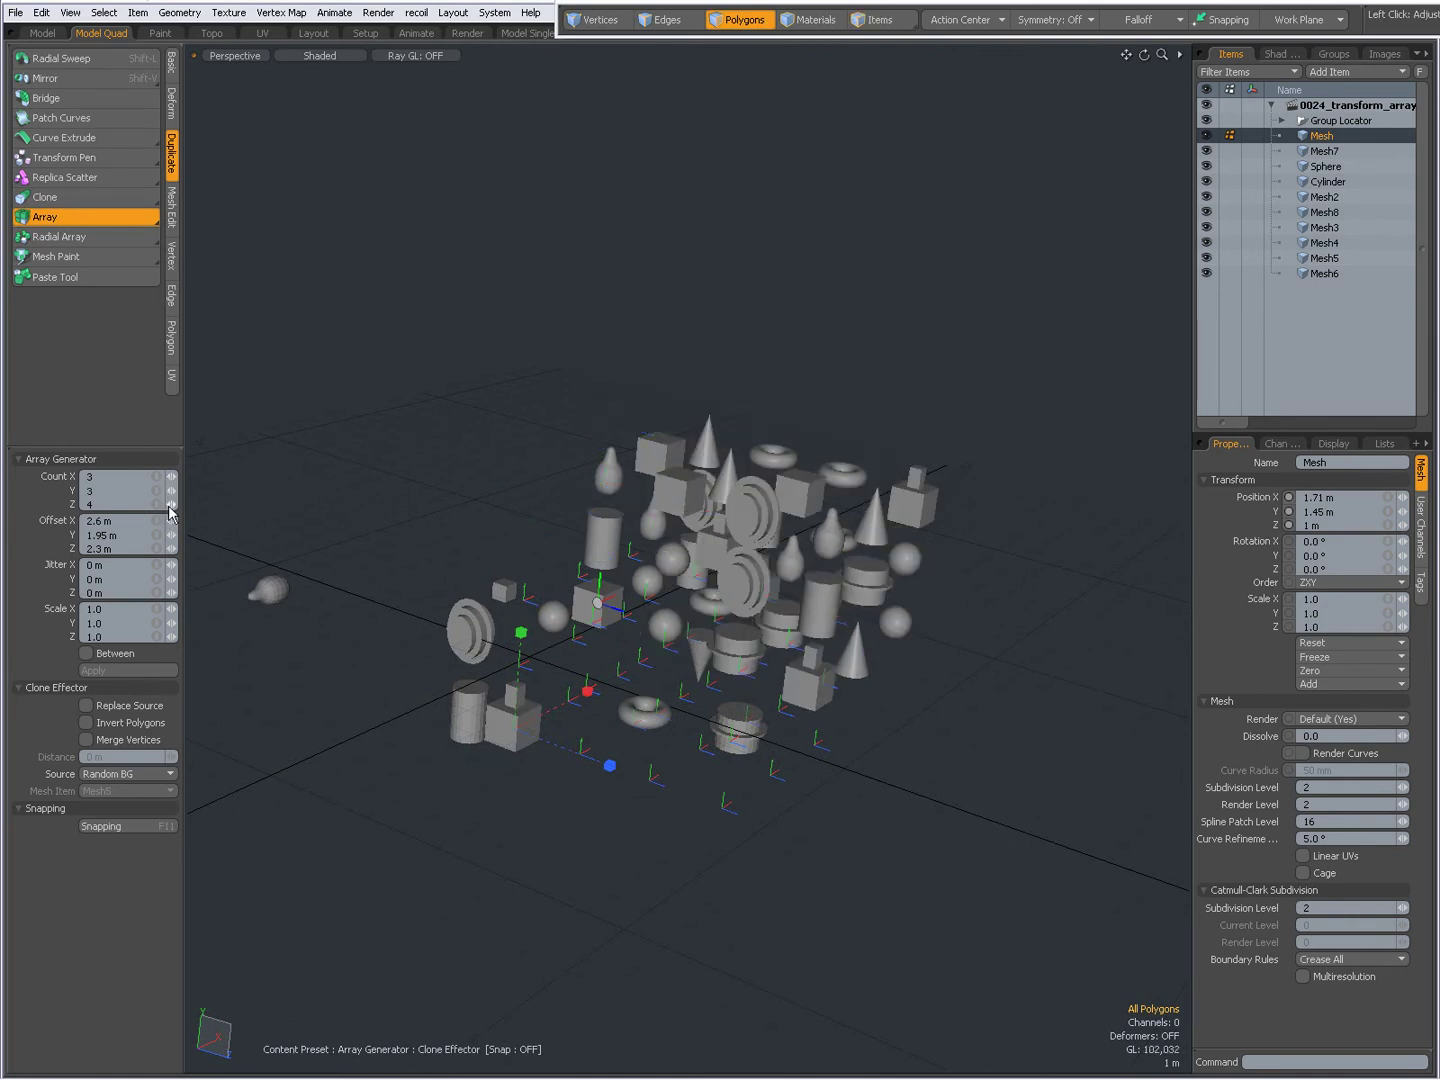
left_click(170, 508)
mouse_move(186, 514)
left_mouse_down("alt")
mouse_move(419, 642)
mouse_move(719, 609)
mouse_move(812, 582)
mouse_move(894, 640)
mouse_move(896, 566)
mouse_move(724, 536)
left_mouse_up("alt")
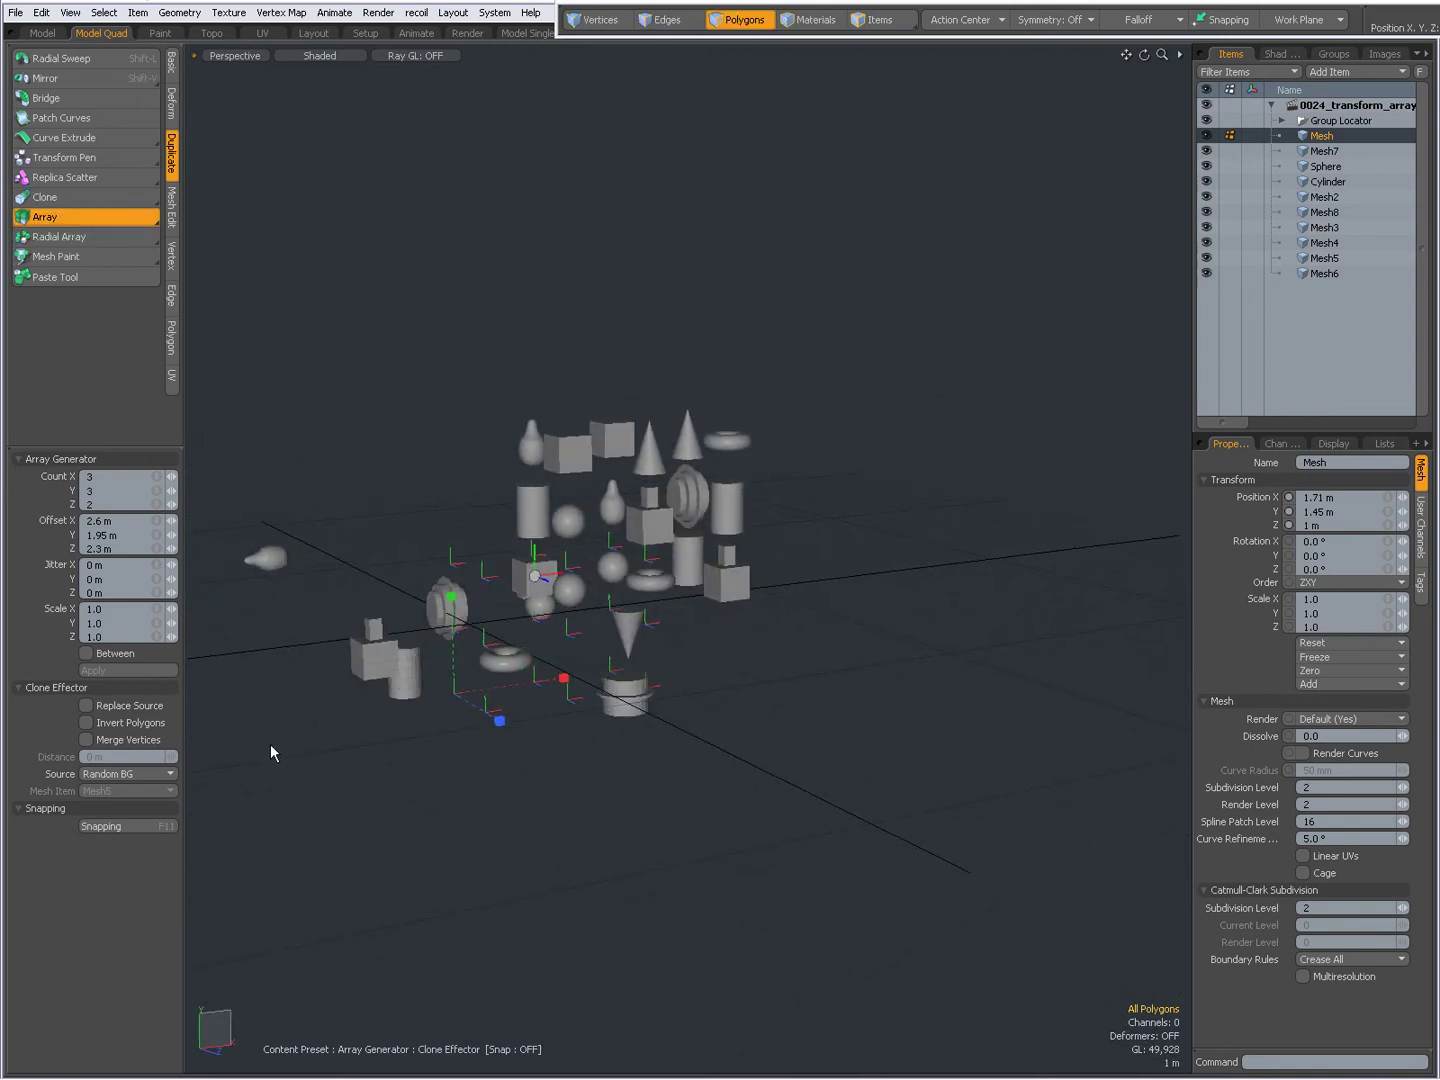
left_click(125, 774)
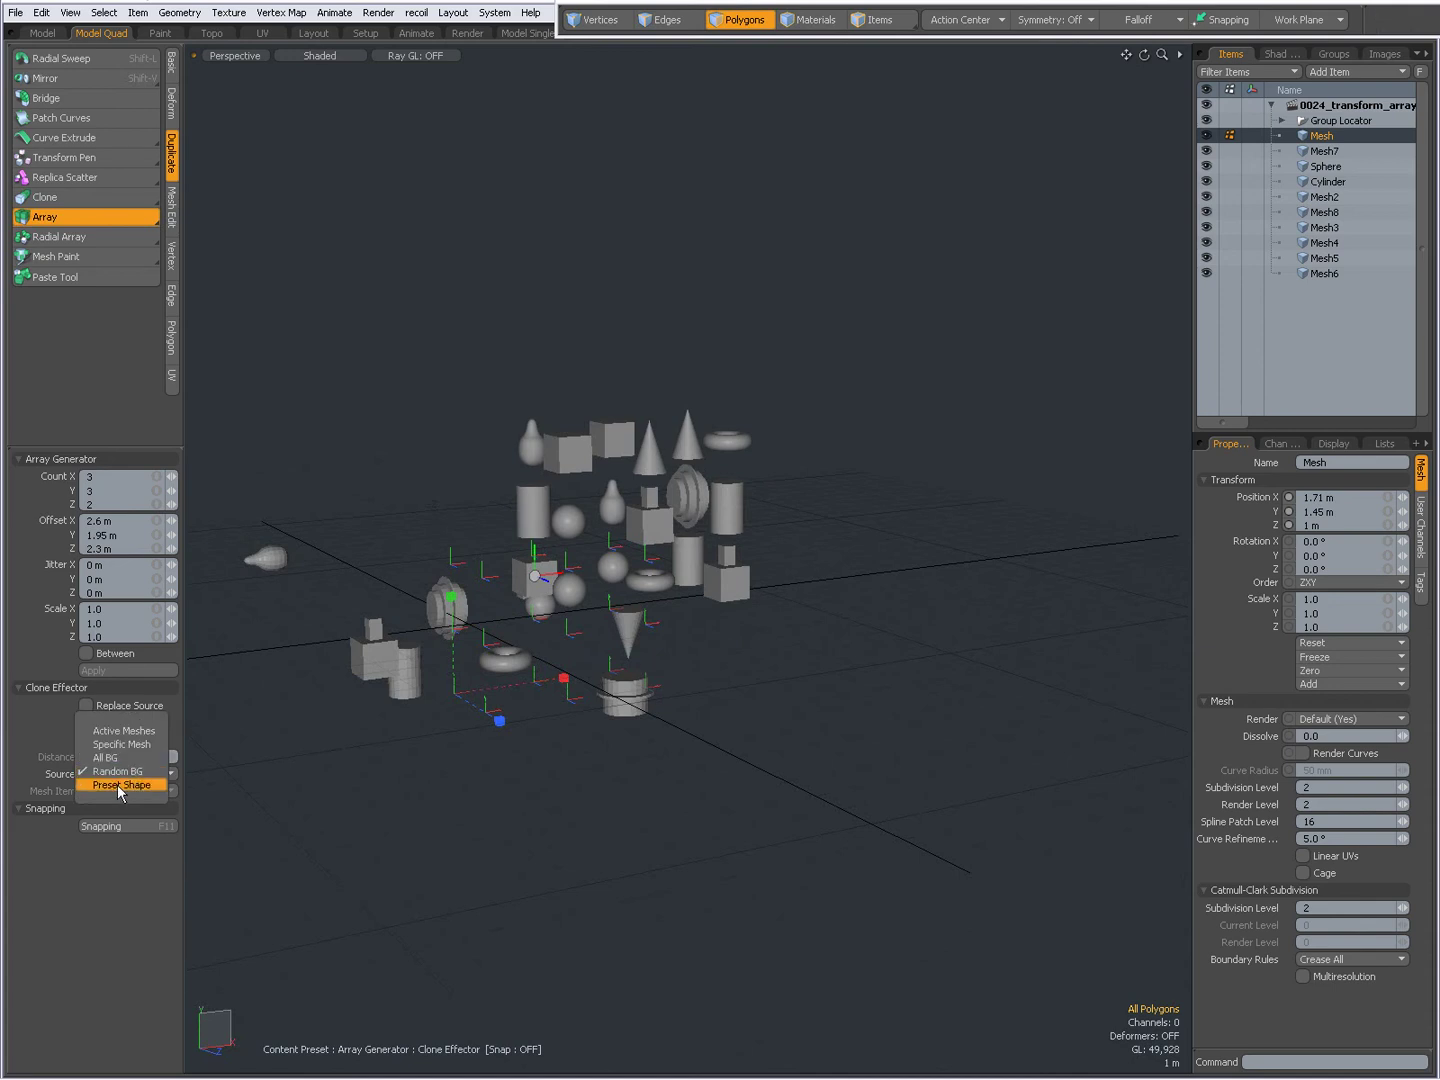
left_click(120, 786)
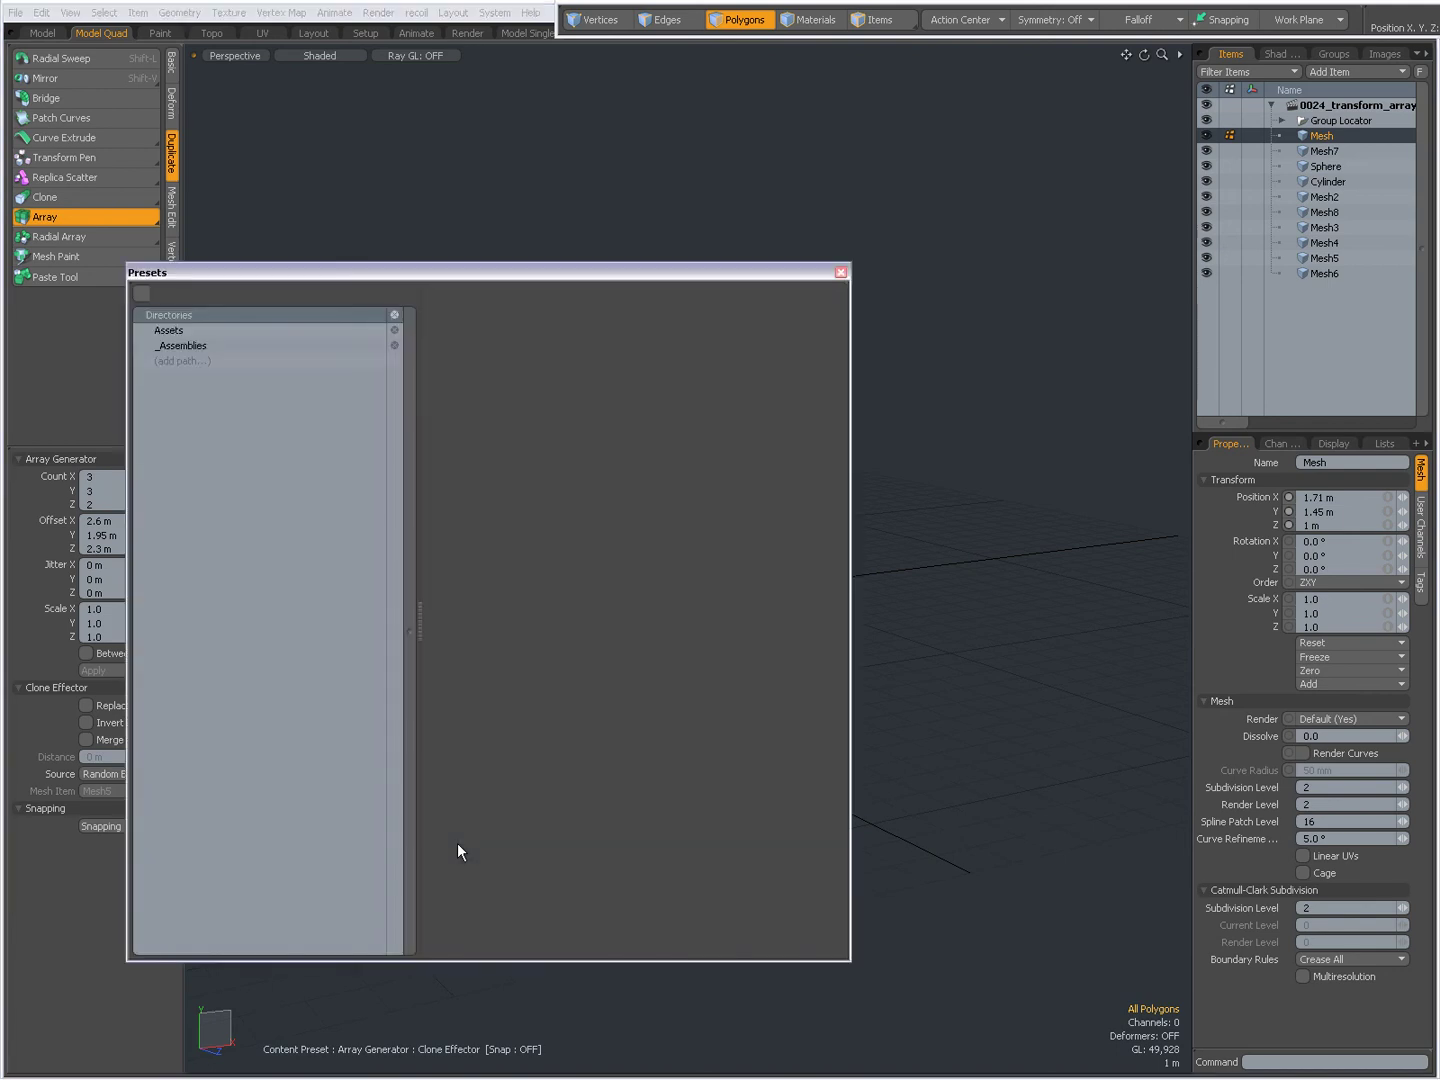
left_click(150, 392)
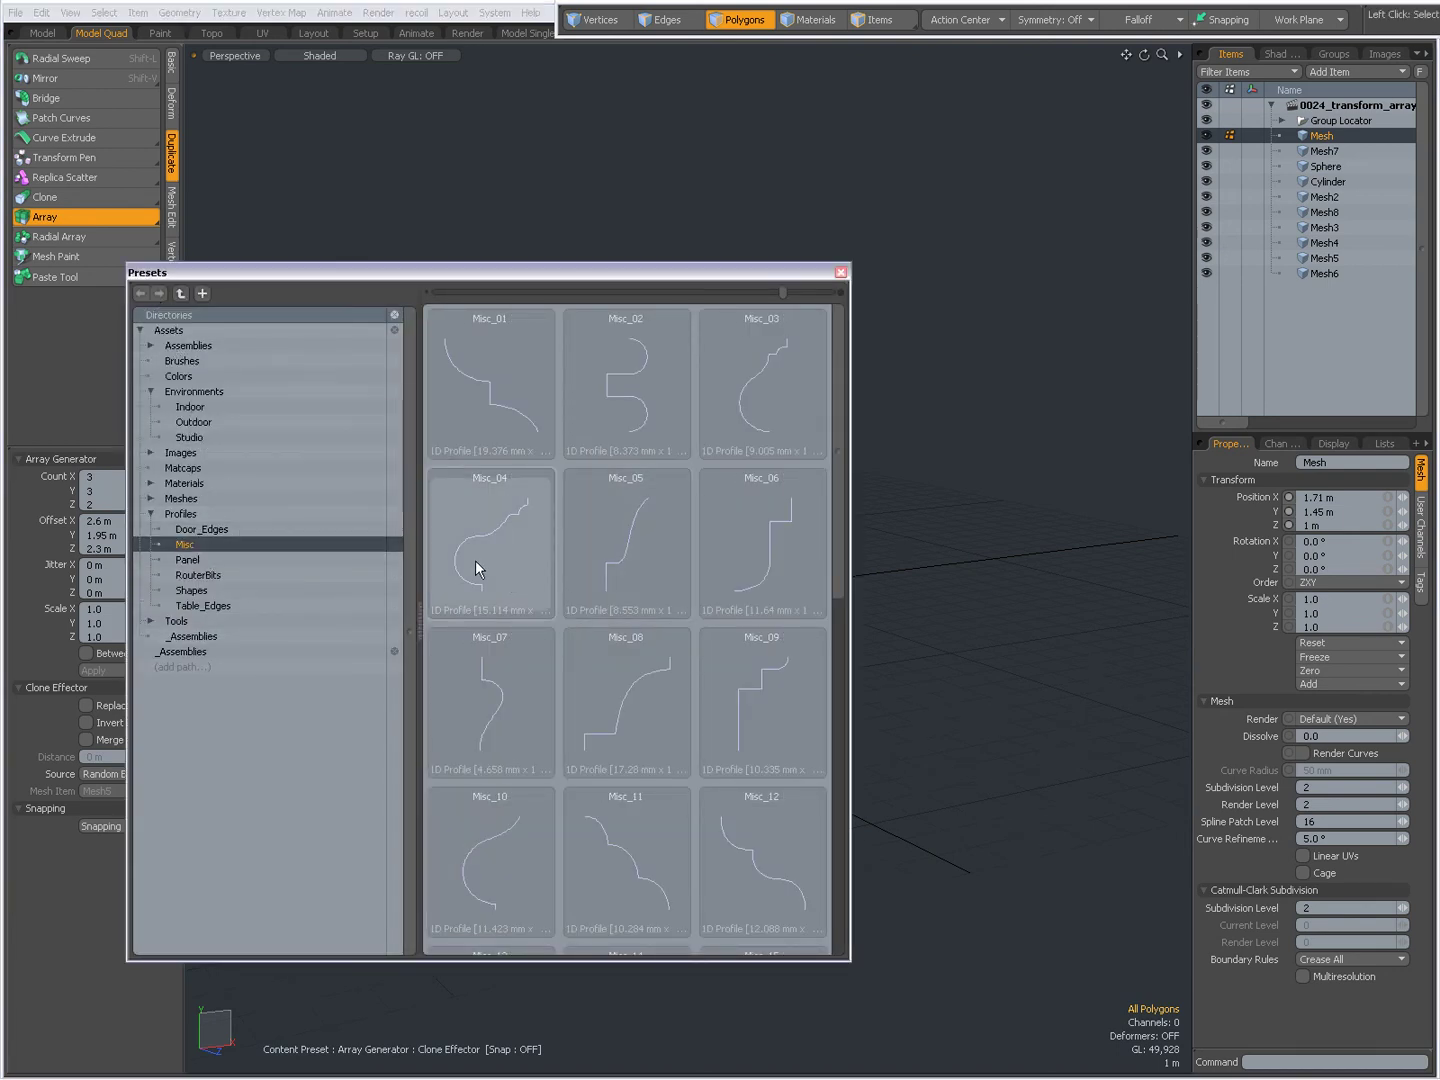
left_click(840, 272)
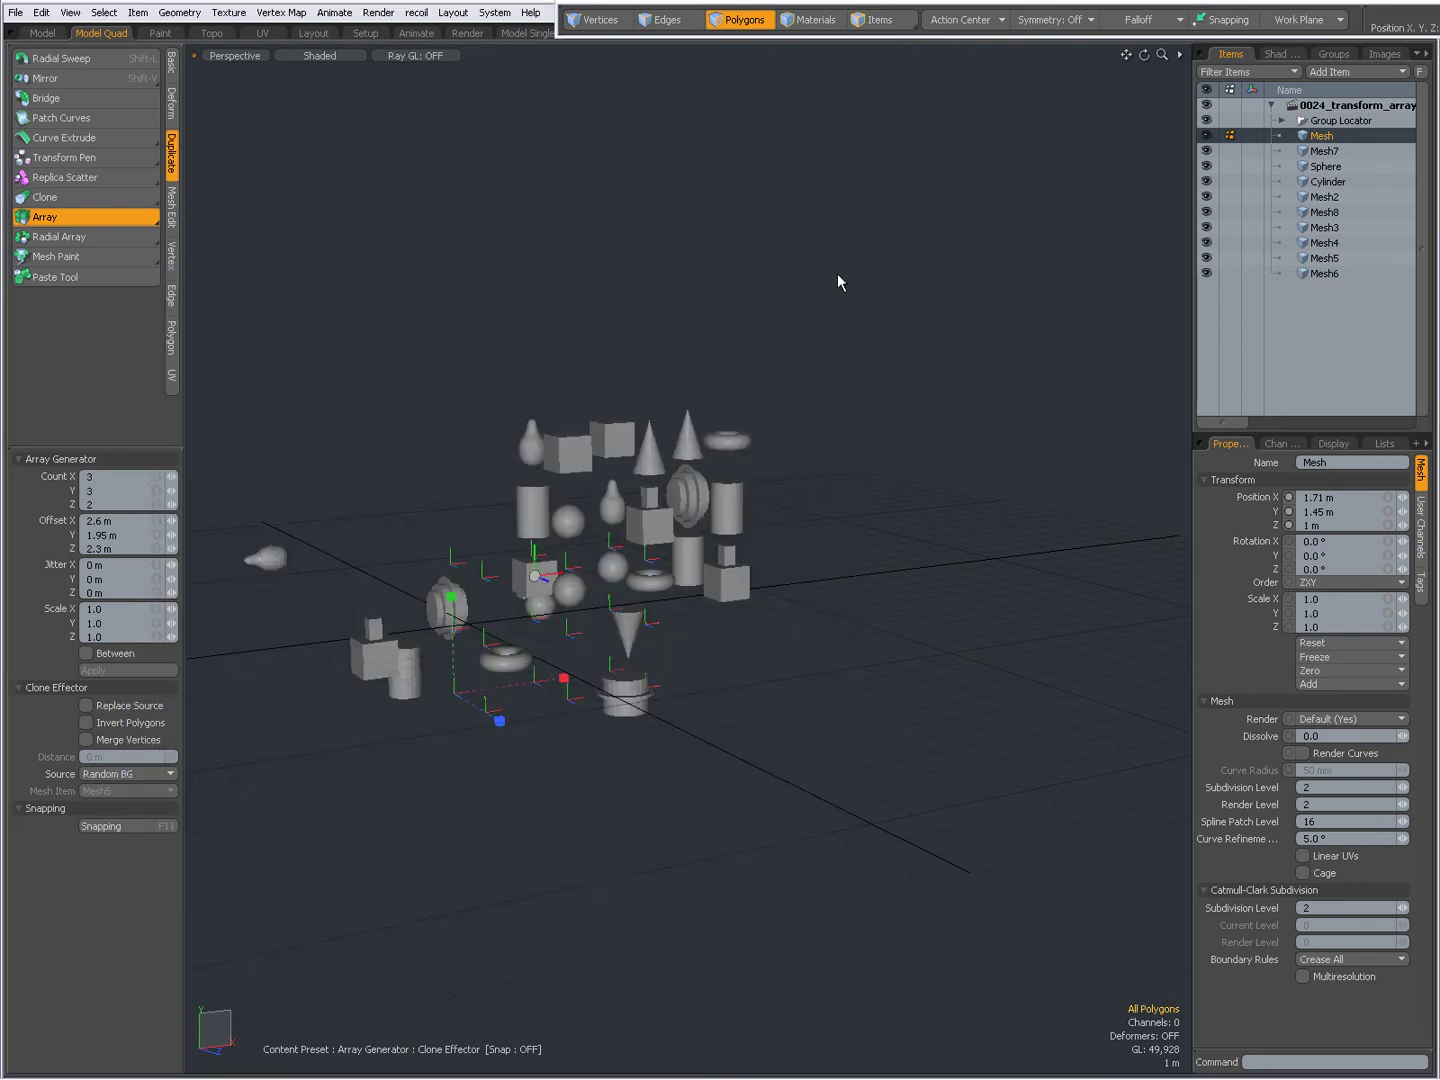
left_click(131, 774)
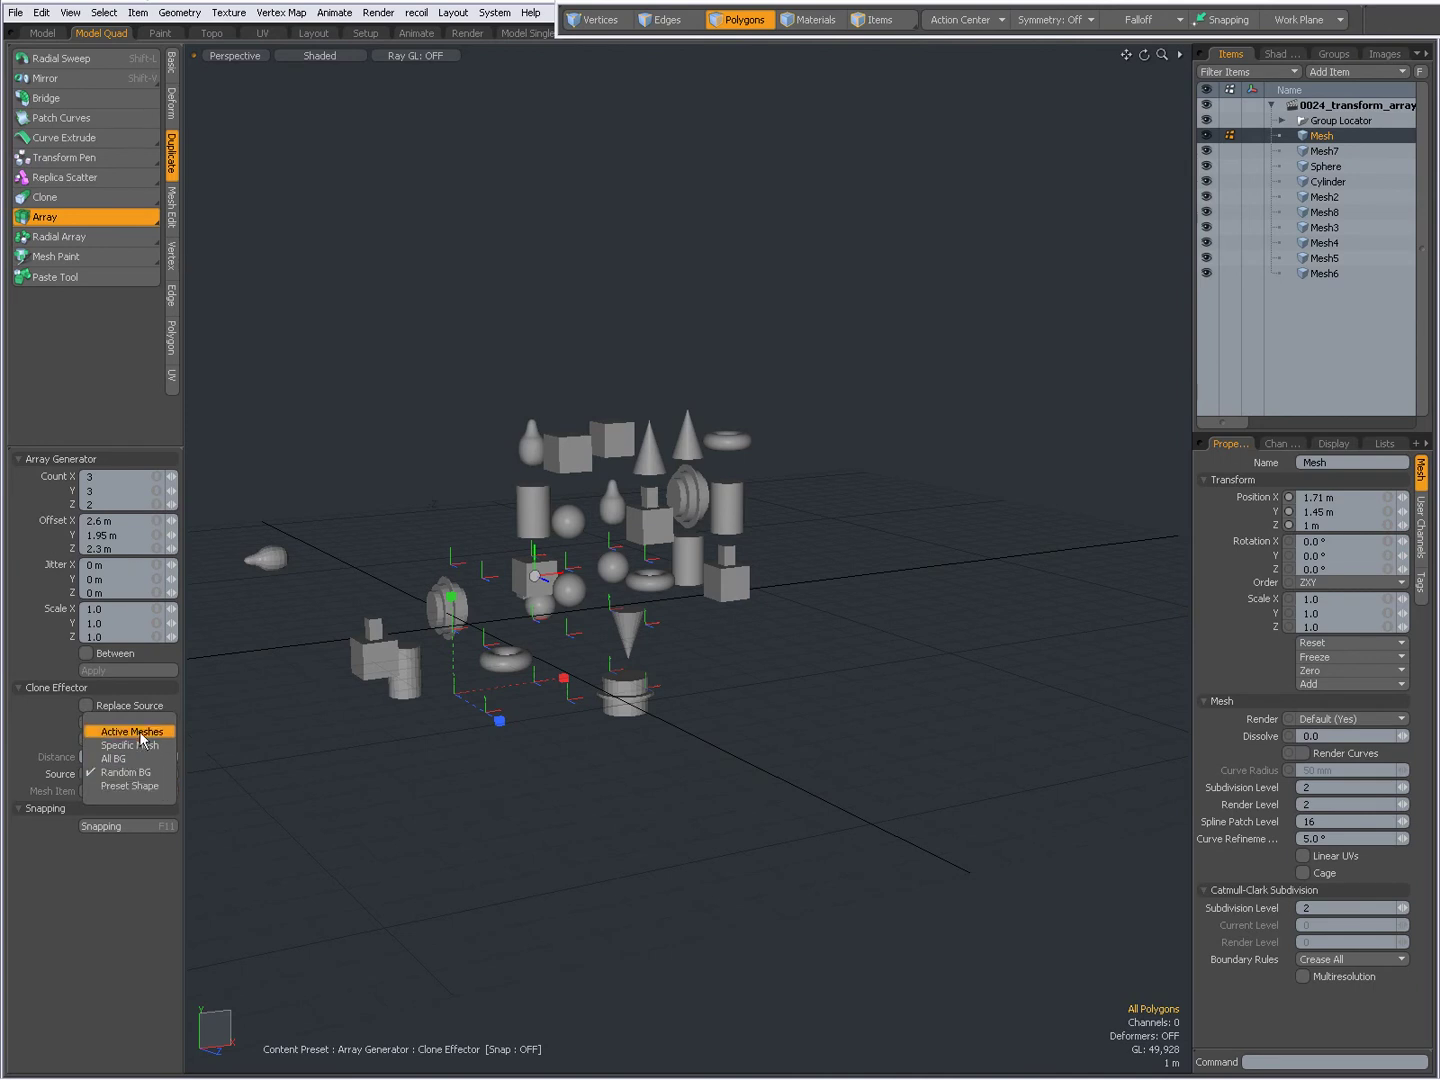
left_click(140, 733)
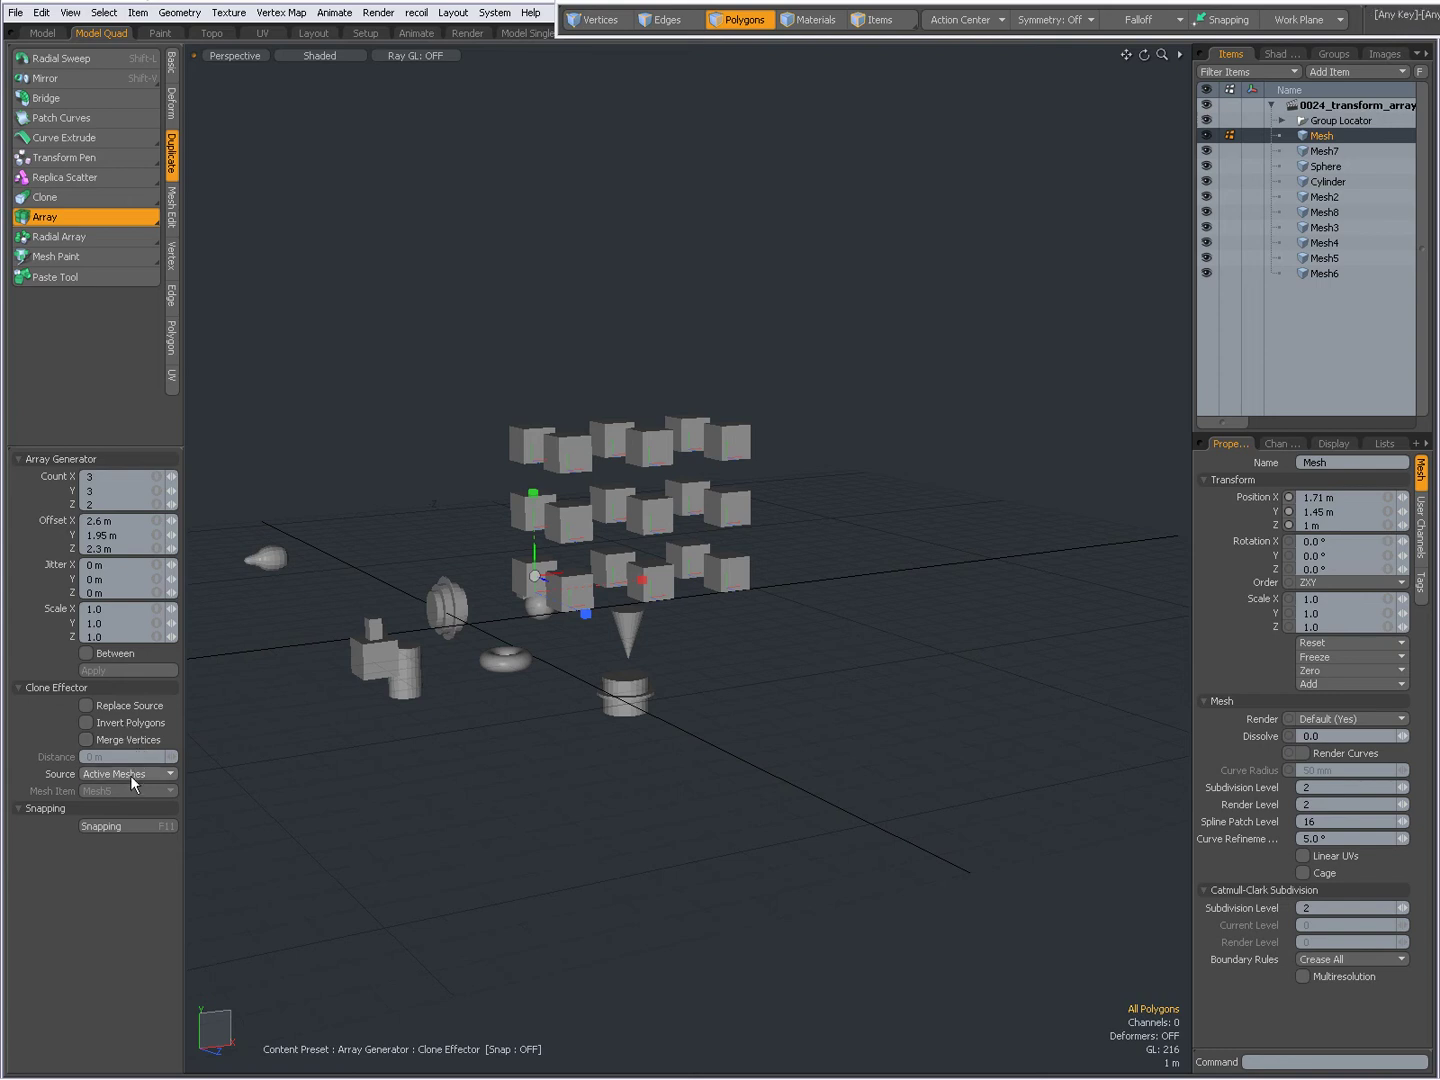
left_click(131, 774)
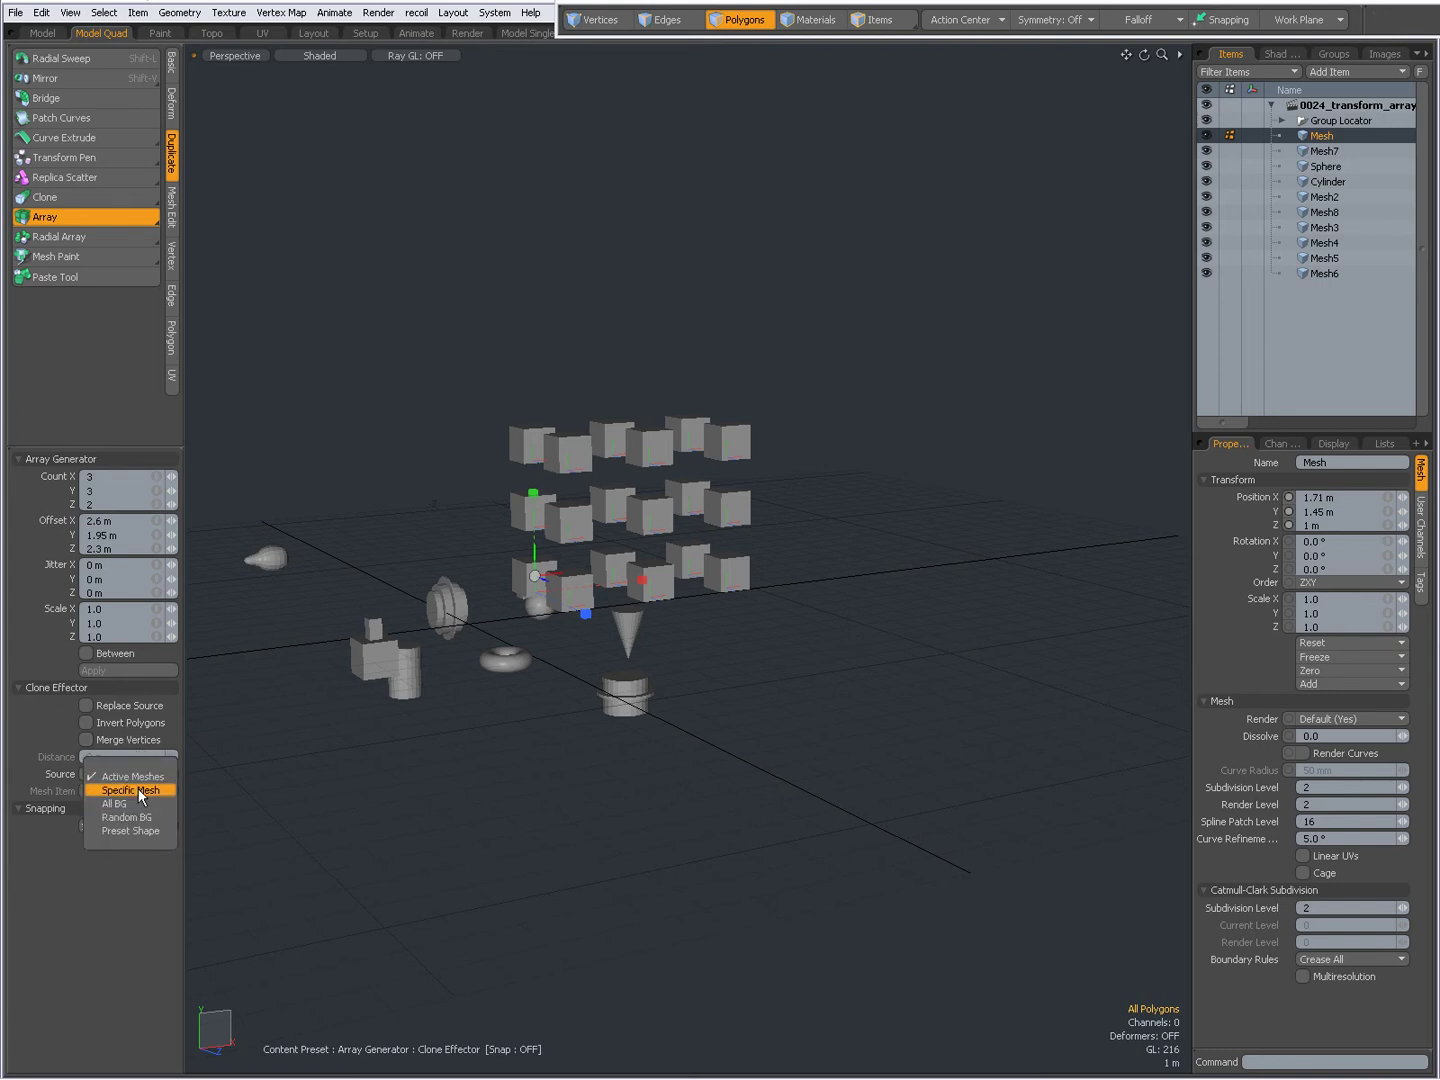
left_click(131, 814)
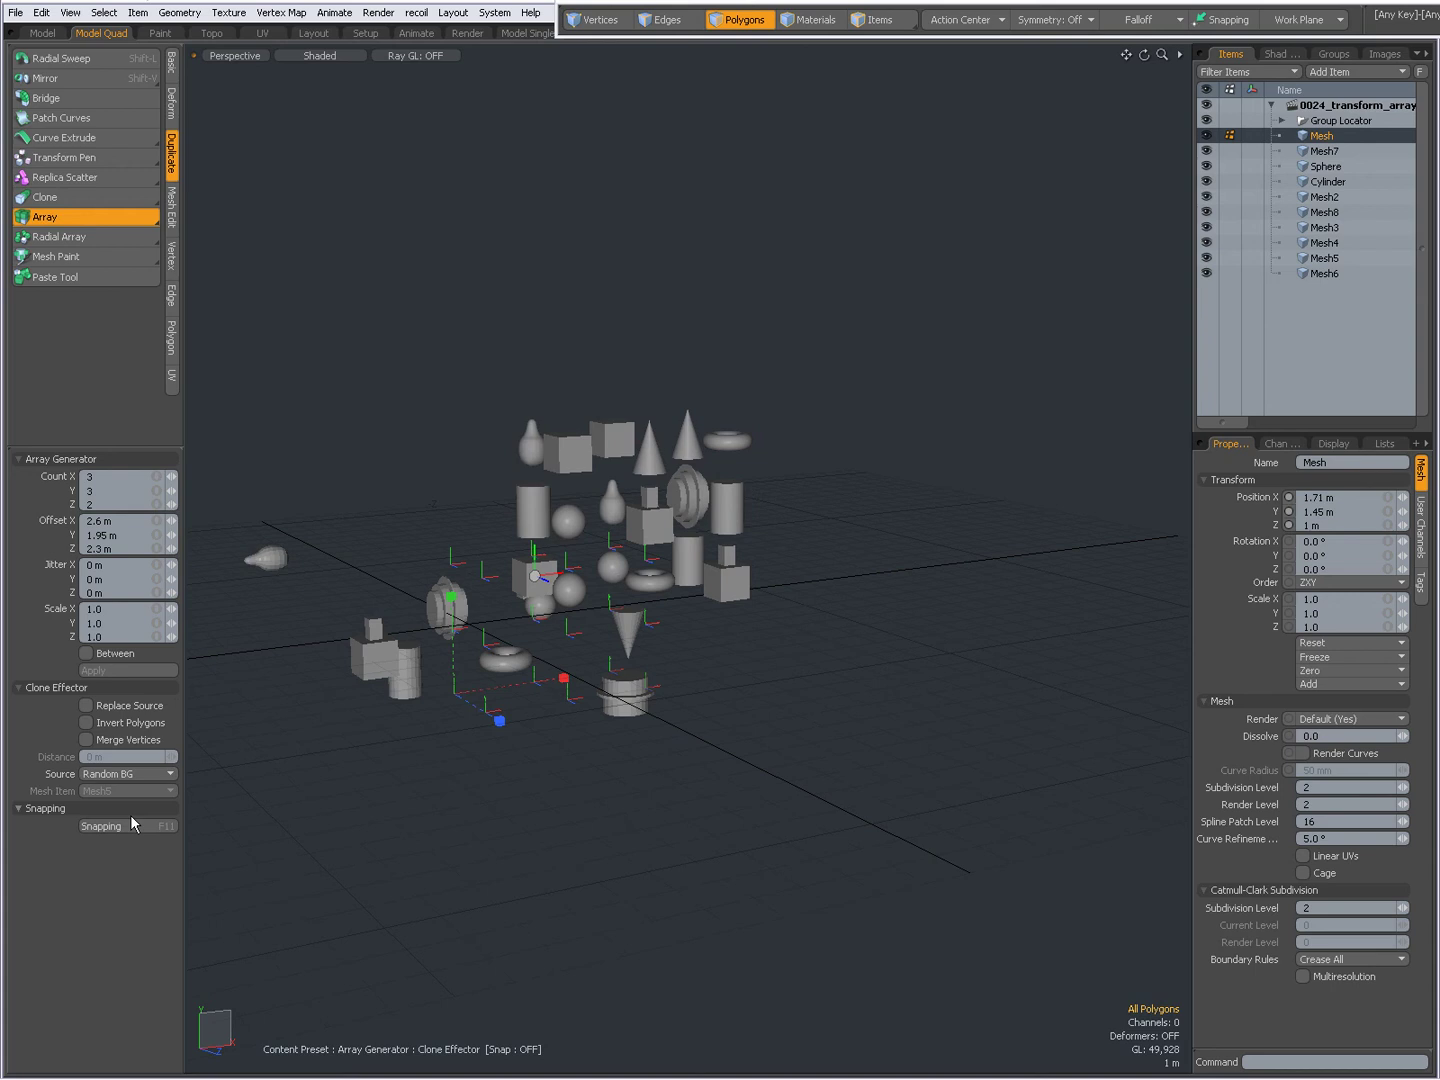
left_click_drag(560, 712, 725, 720, "alt")
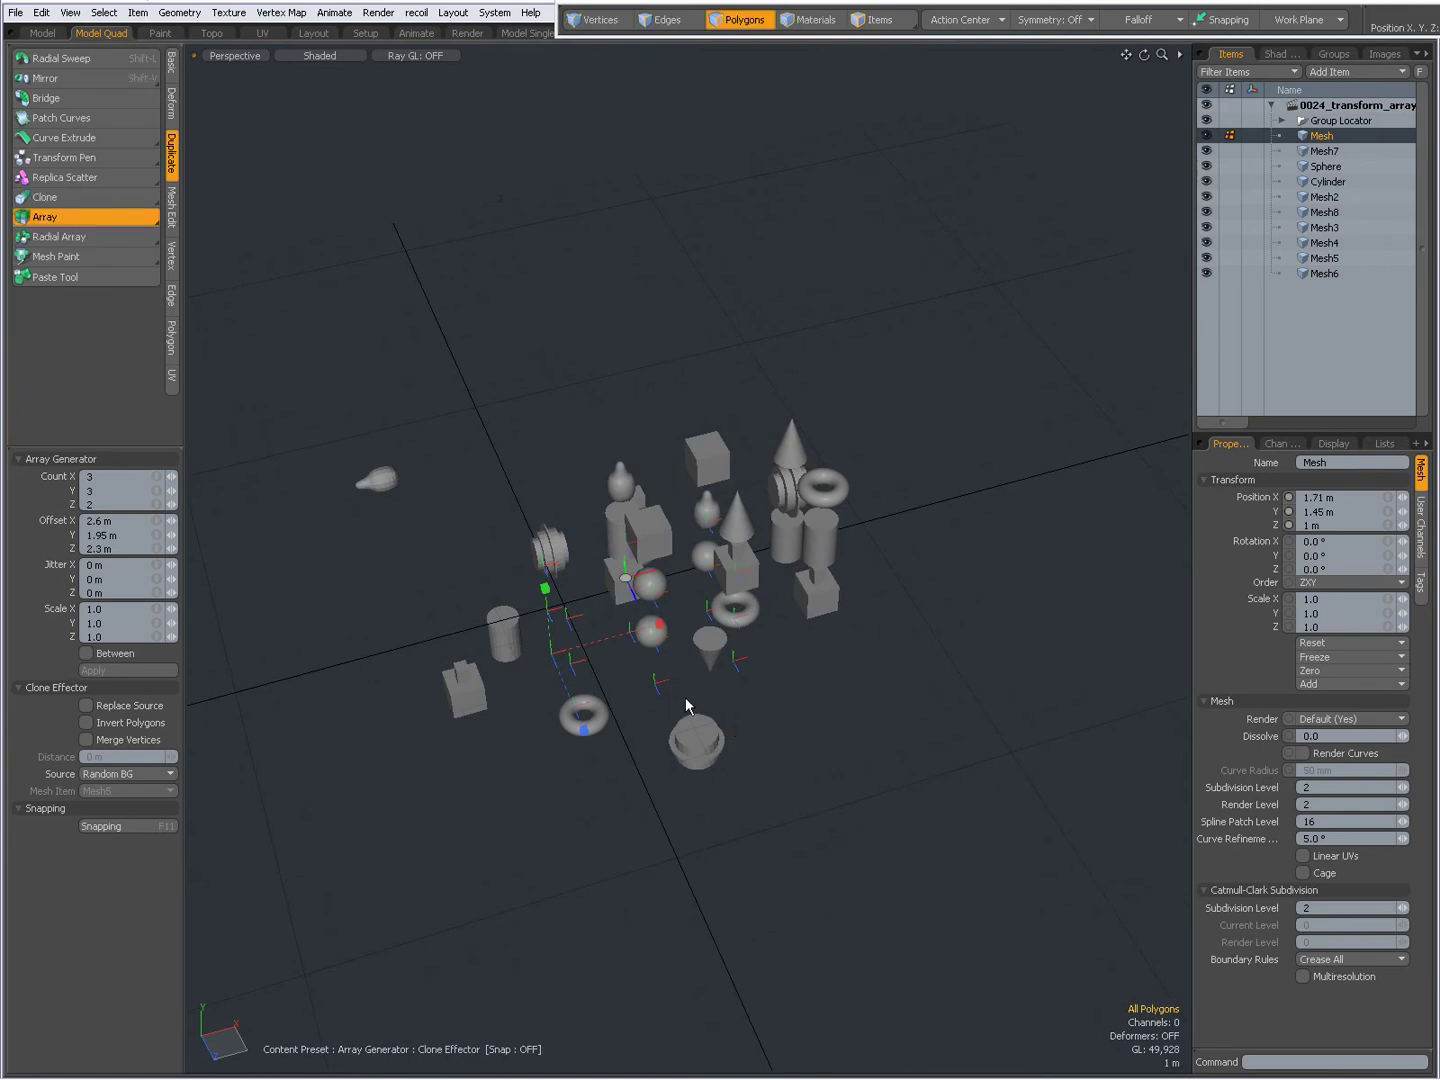
- Drop the Array tool and undo the 3×3×2 clone array, leaving the original meshes
key("space")
key("ctrl+z")
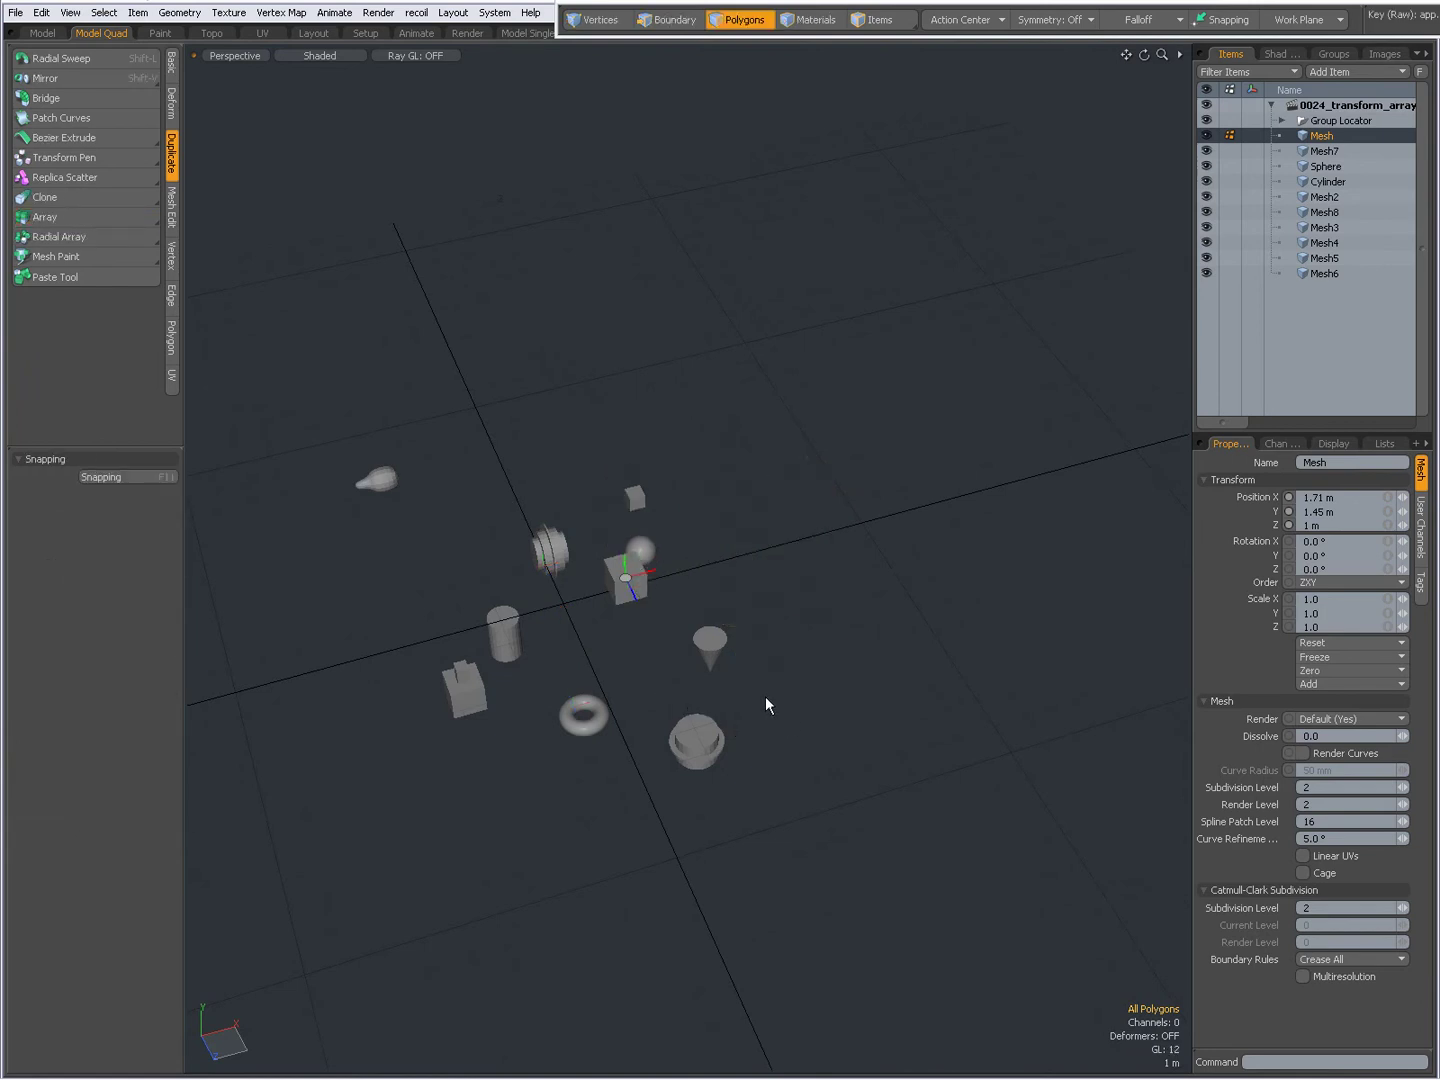
left_click_drag(766, 695, 723, 584, "alt")
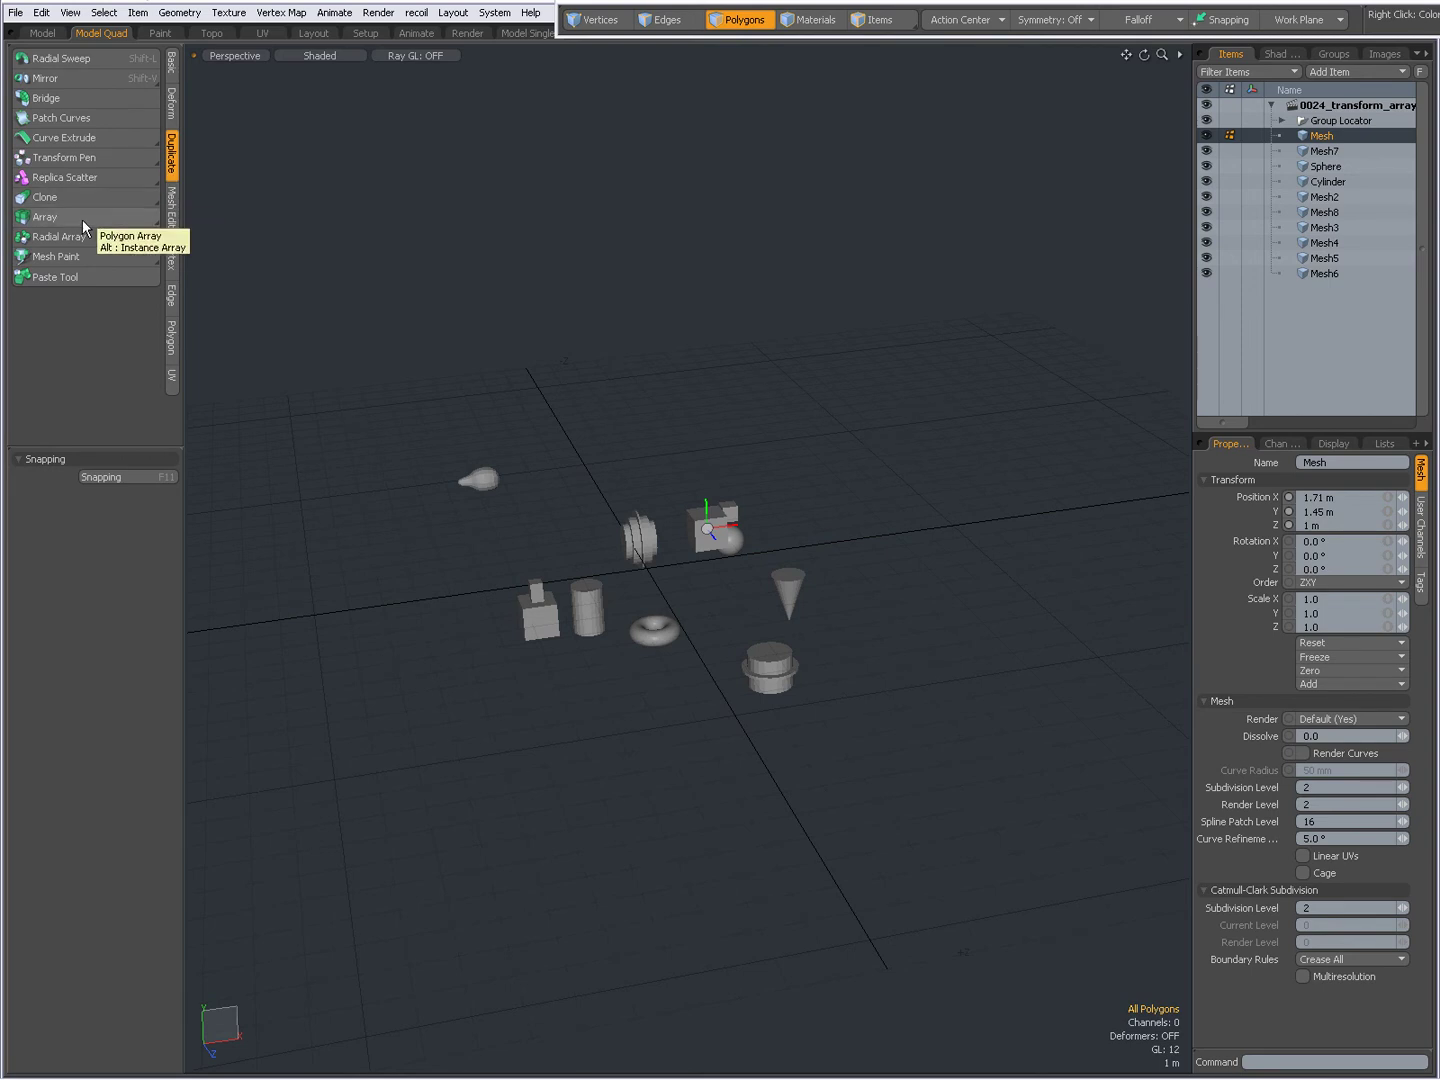
- Try the Instance Array variant from the Array flyout, then drop it
left_click_drag(82, 220, 86, 242)
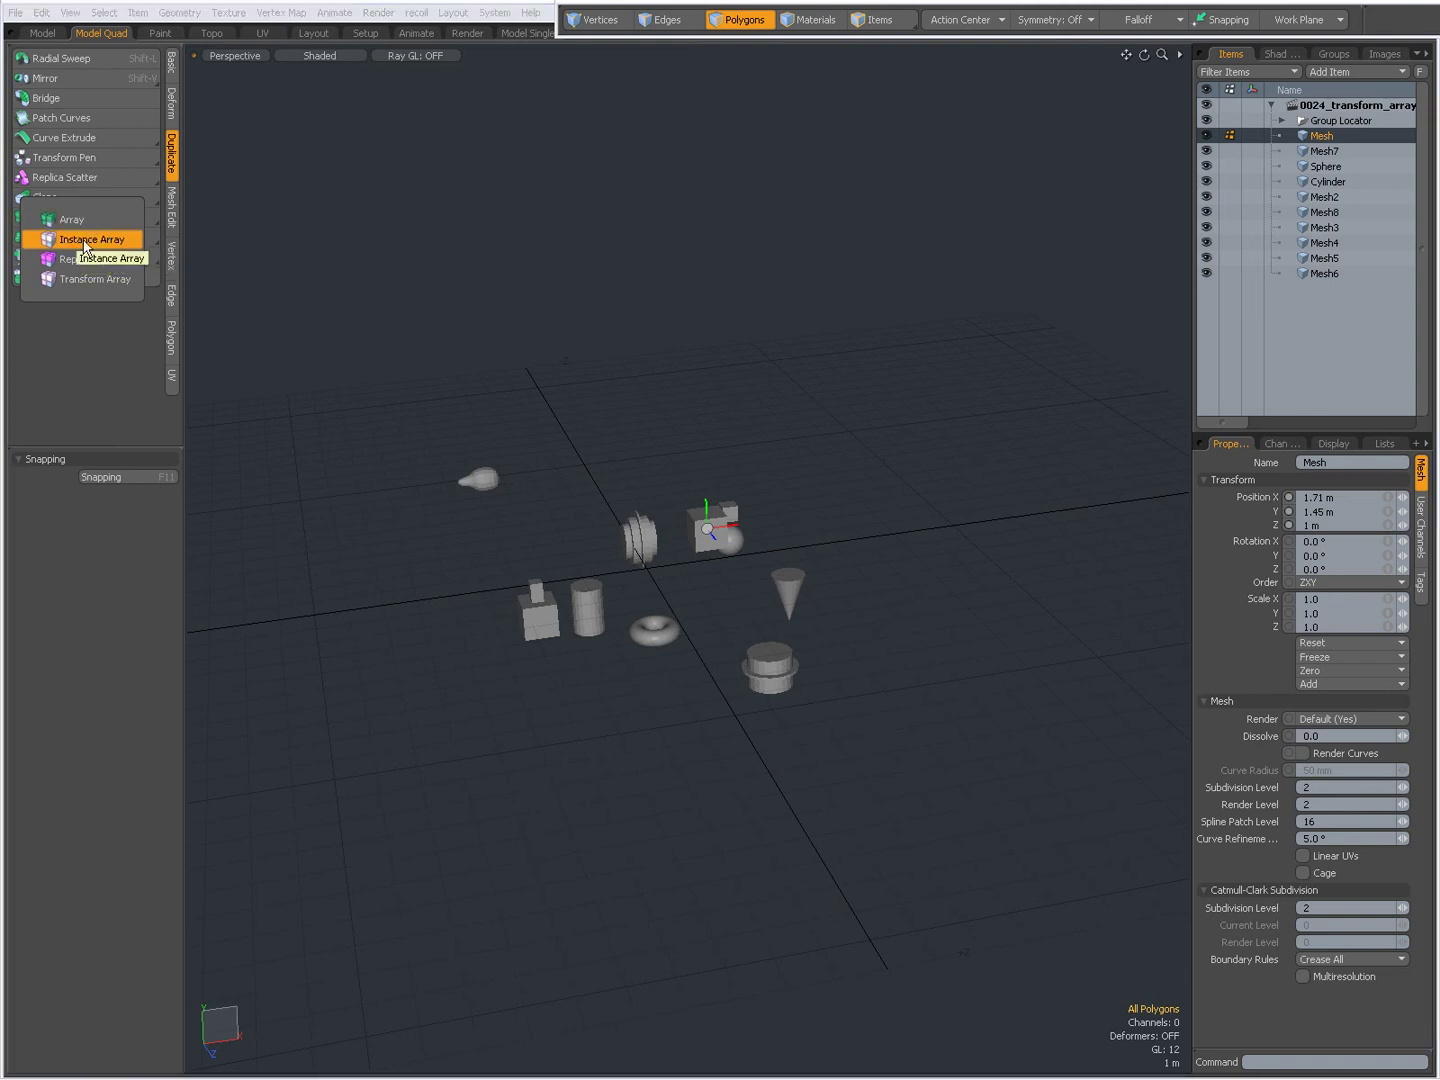
left_click(85, 243)
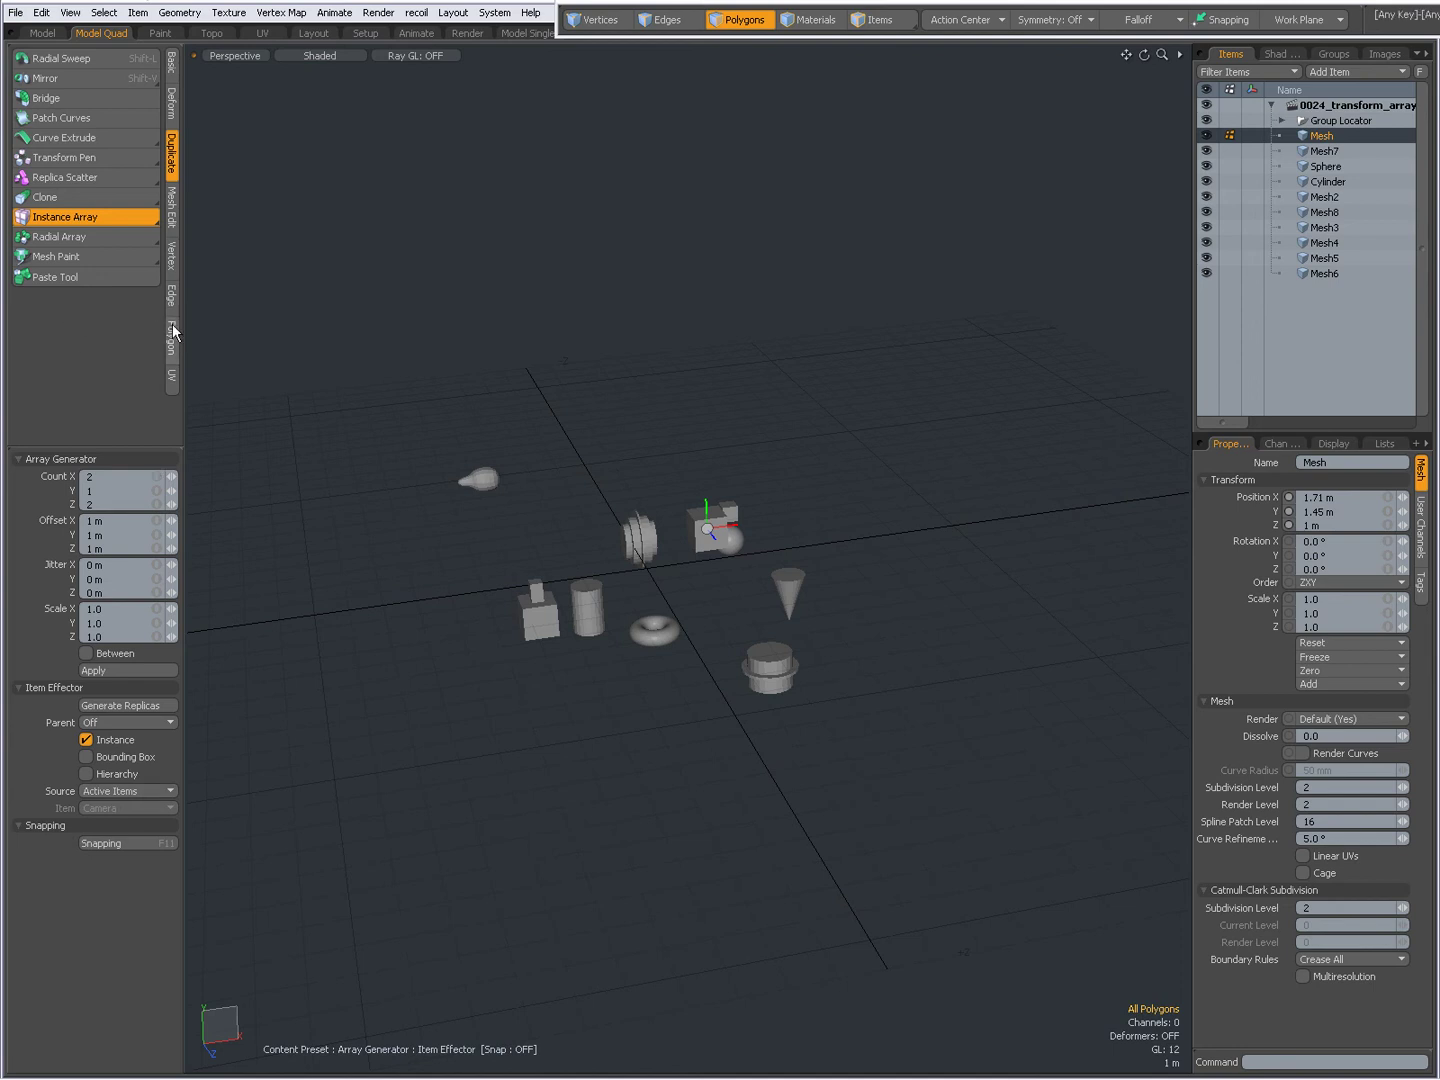
key("space")
- Activate Replica Array and review its Array Generator and Replica Effector (Active Item) options
left_click(110, 218)
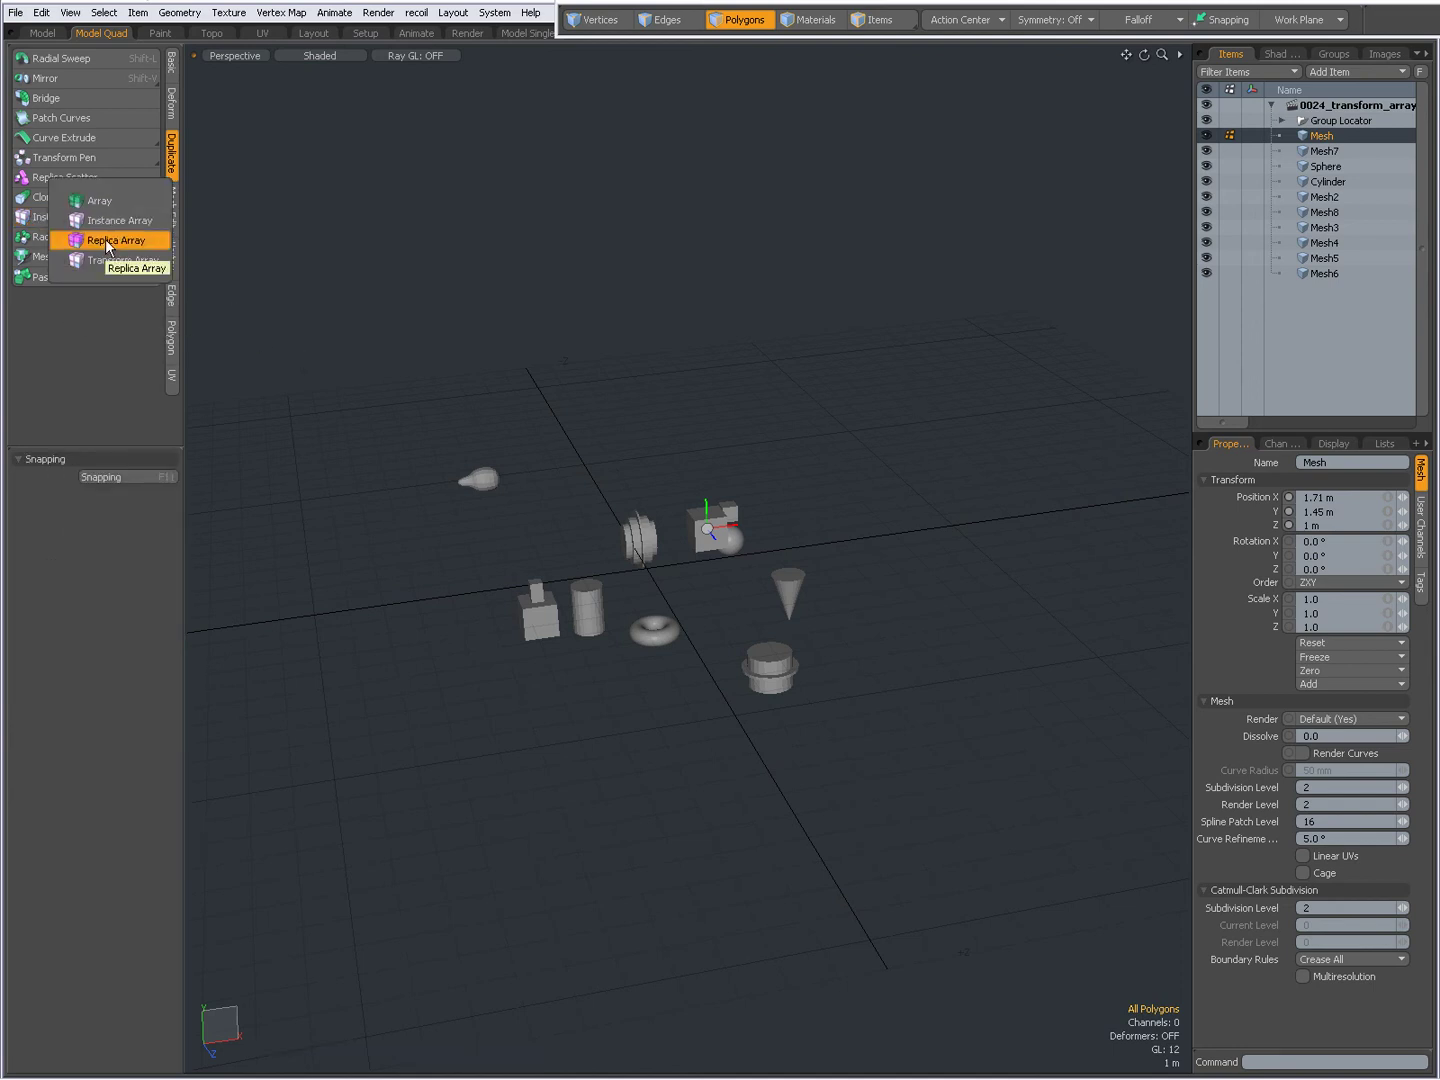
left_click(106, 242)
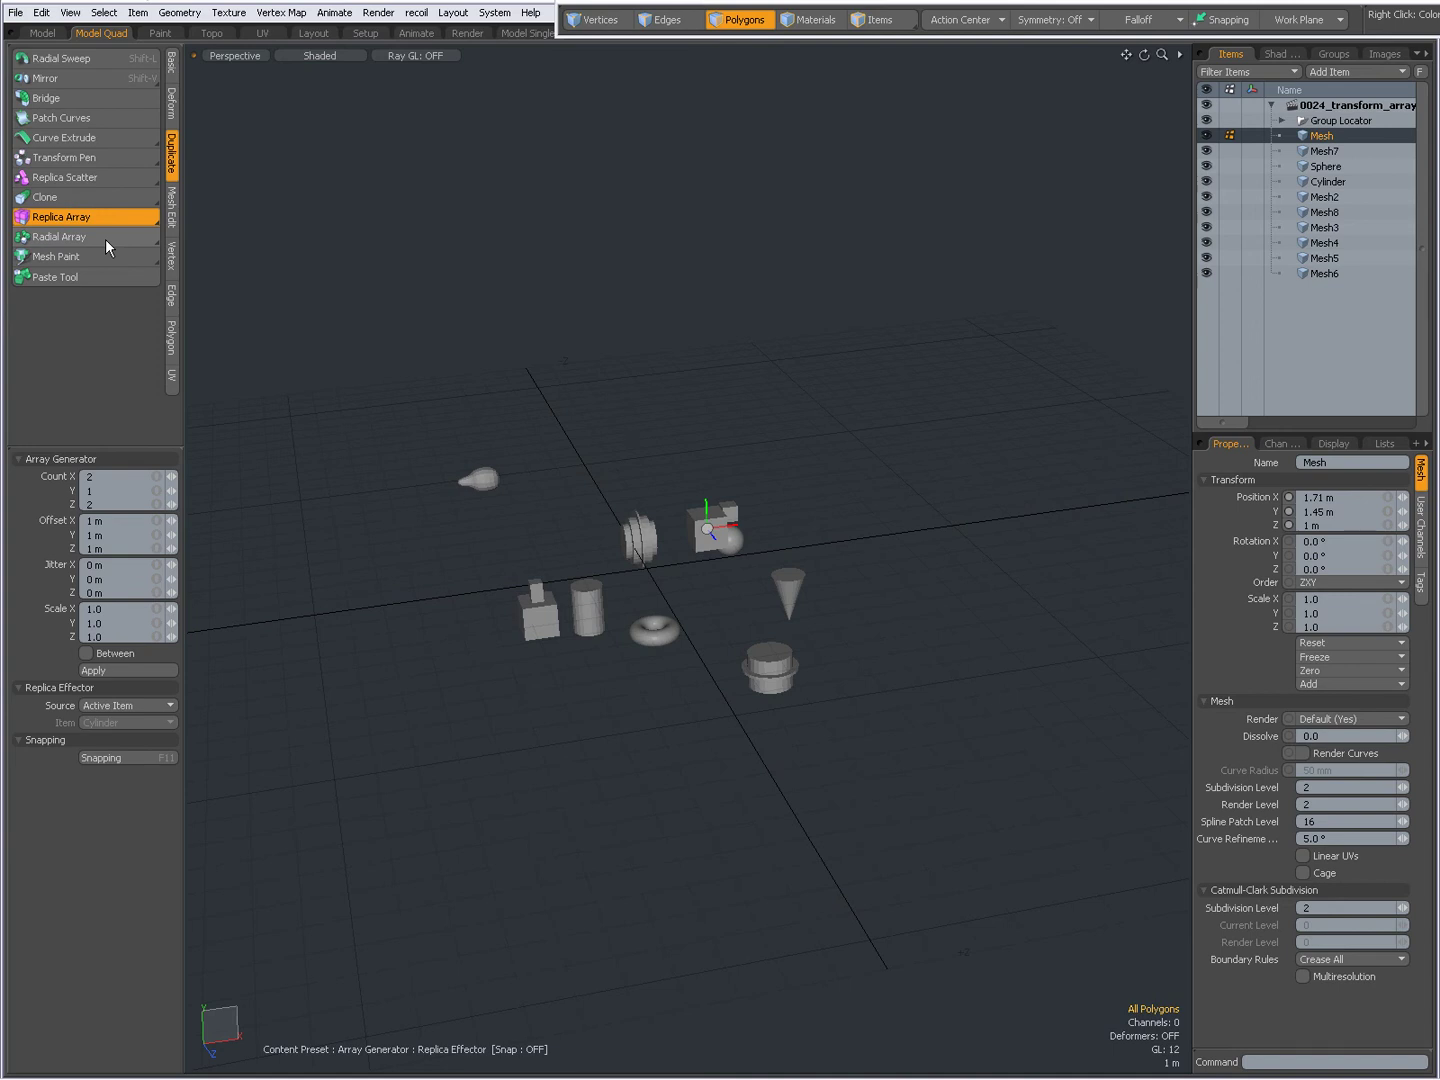
left_click(104, 220)
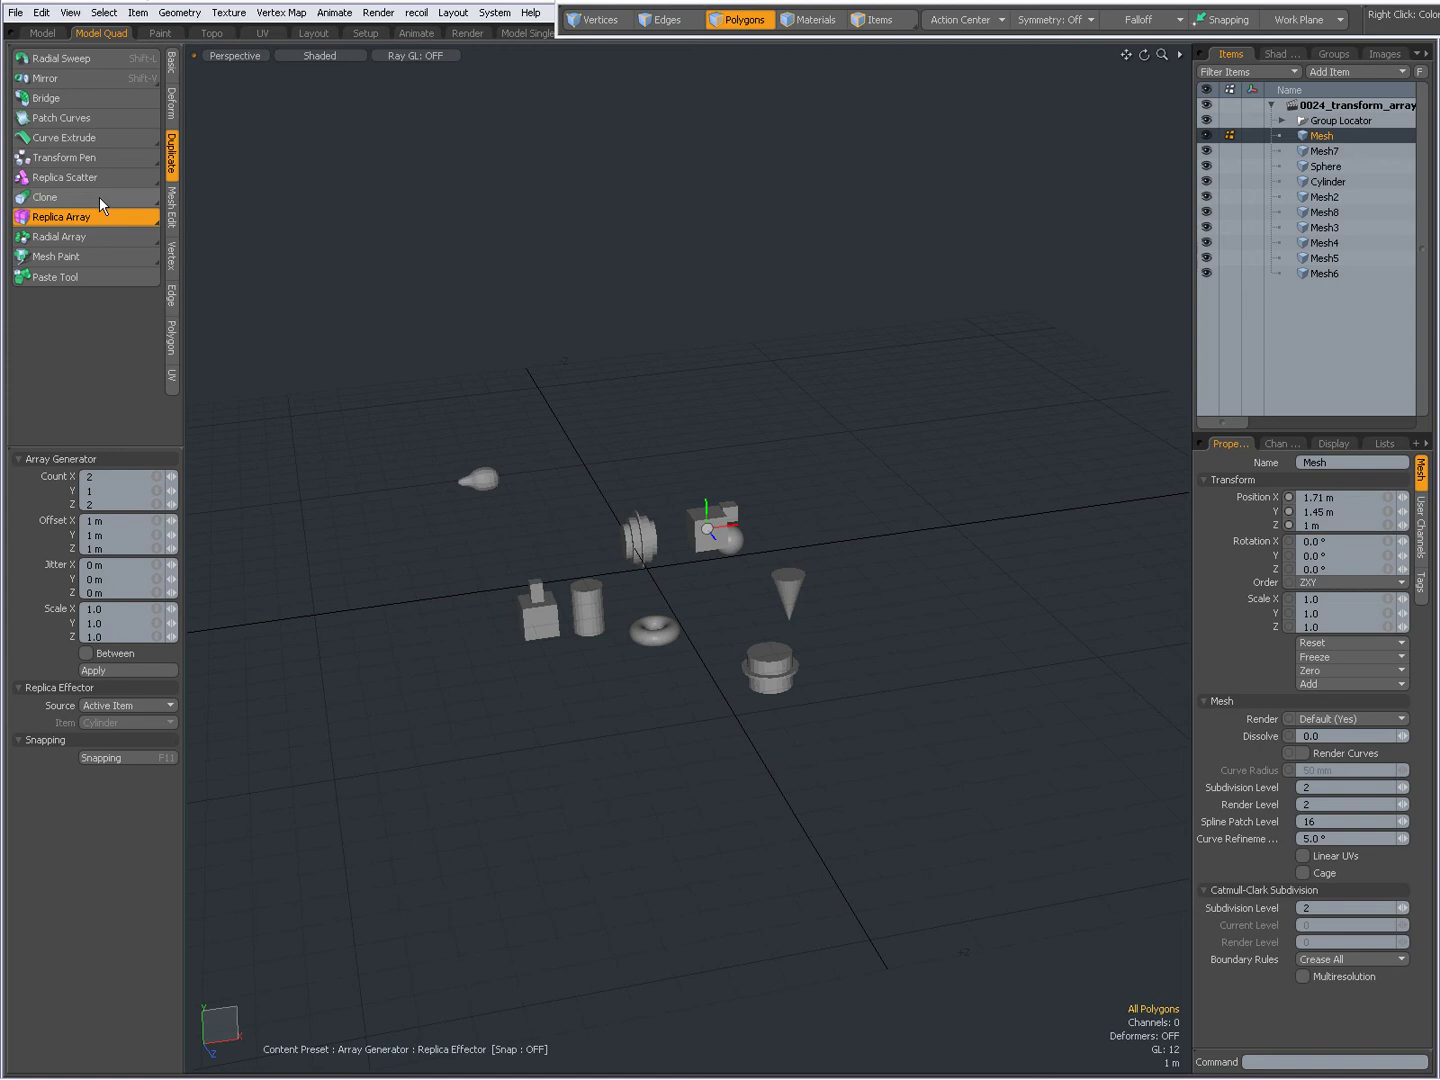
mouse_move(96, 158)
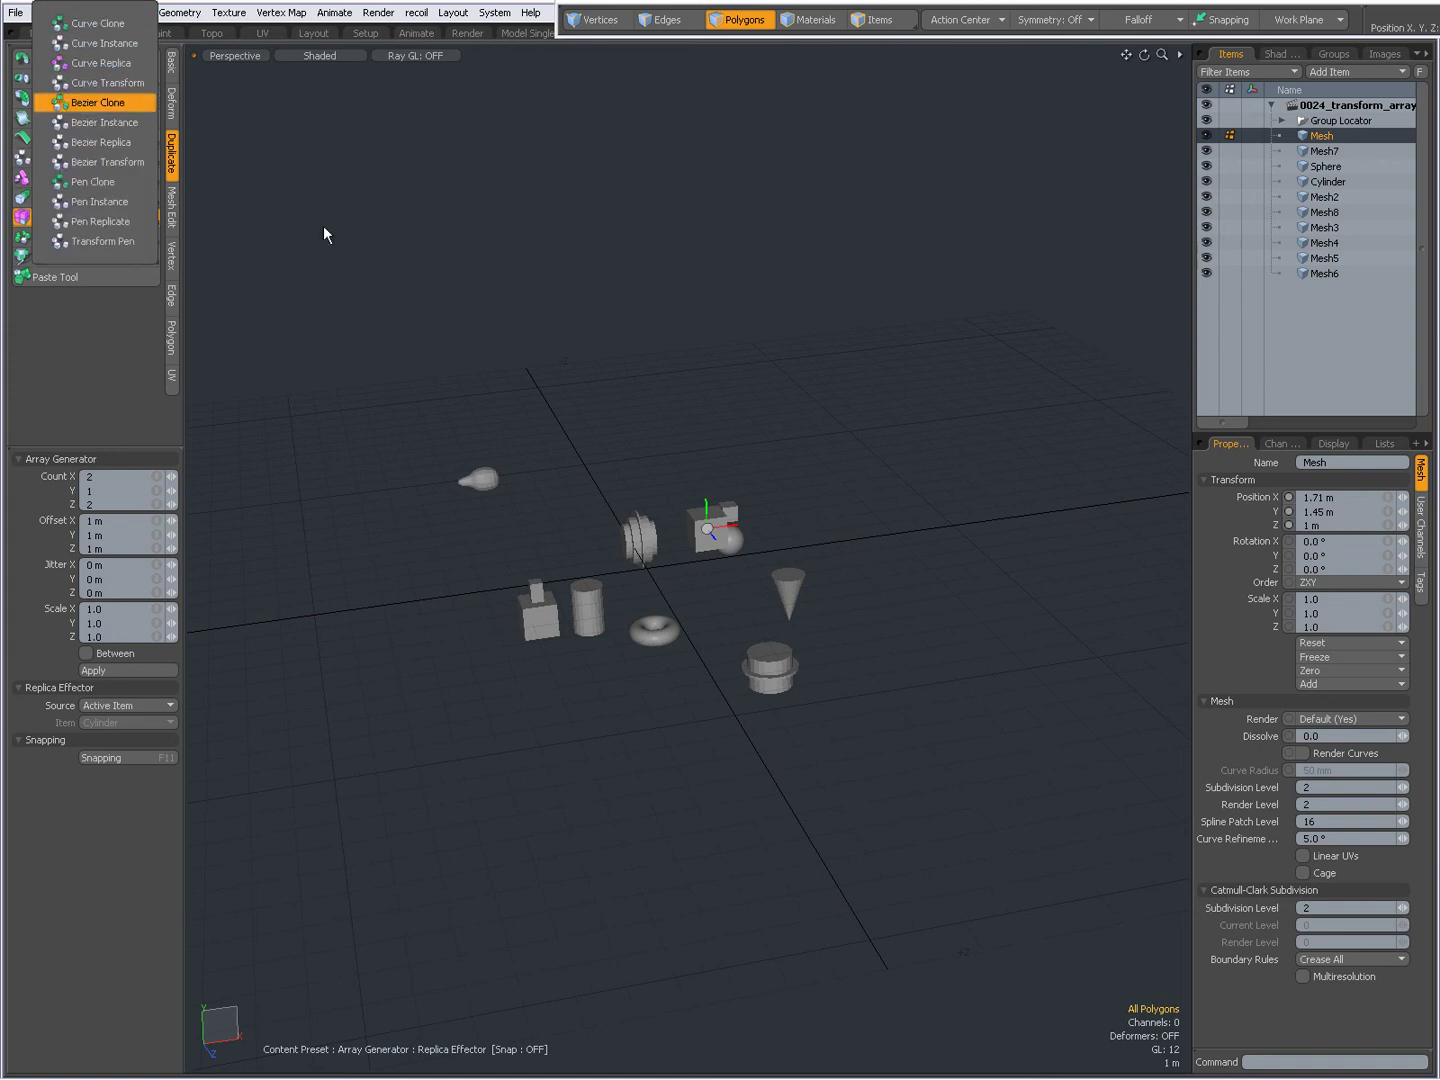
mouse_move(89, 215)
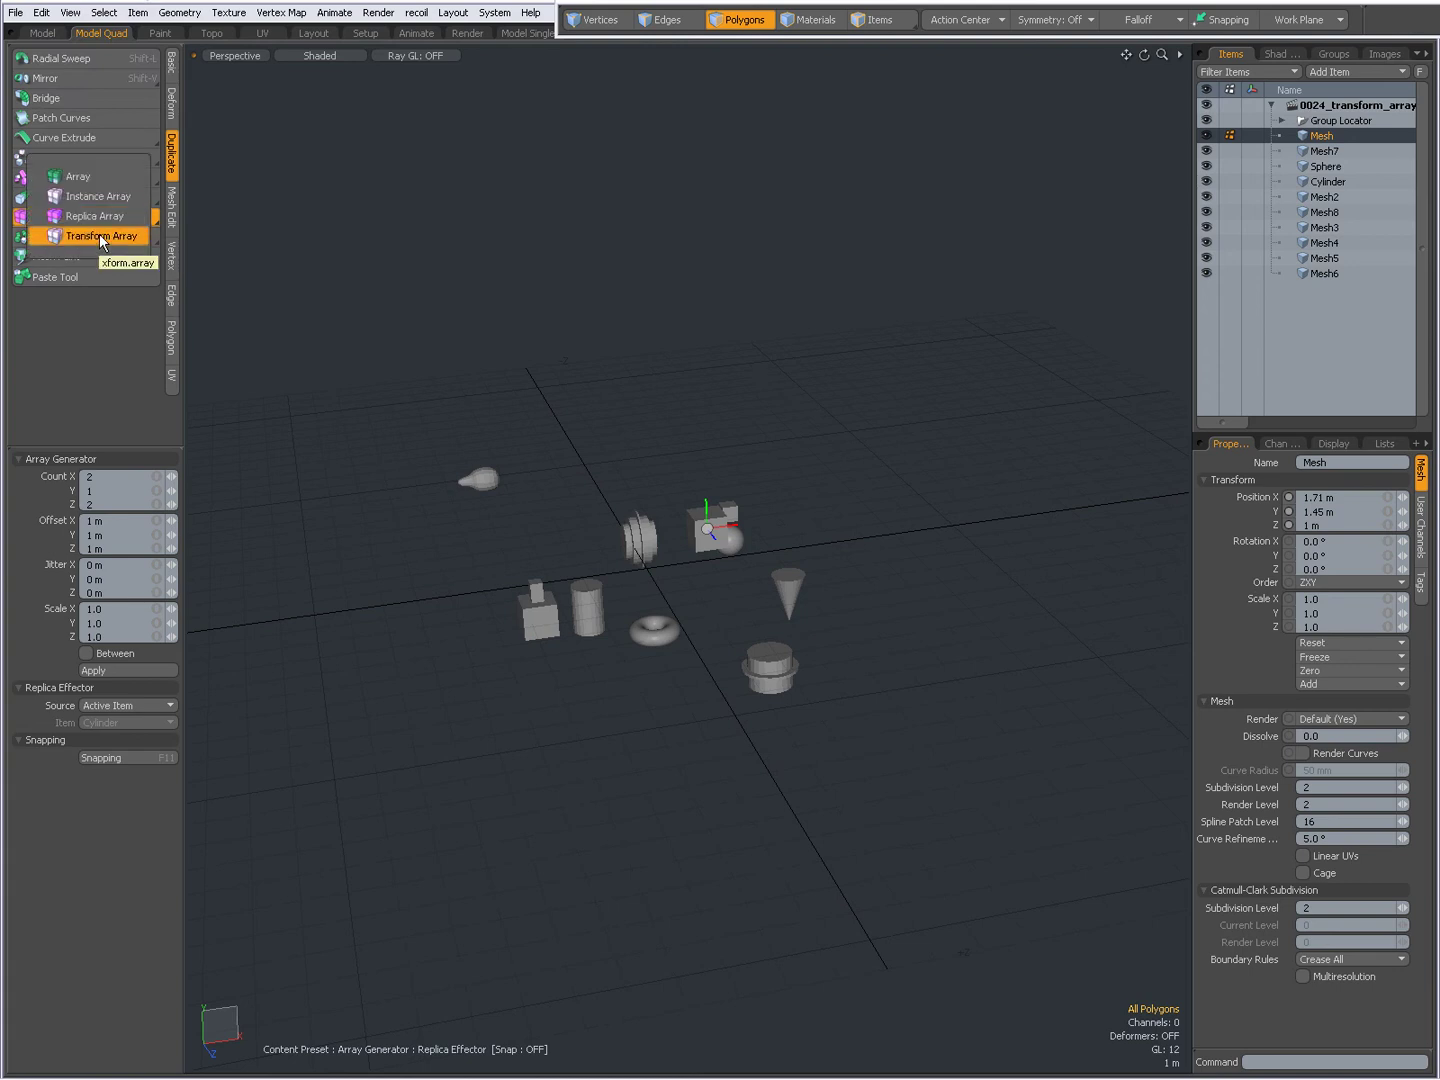
left_click_drag(689, 572, 757, 510, "alt")
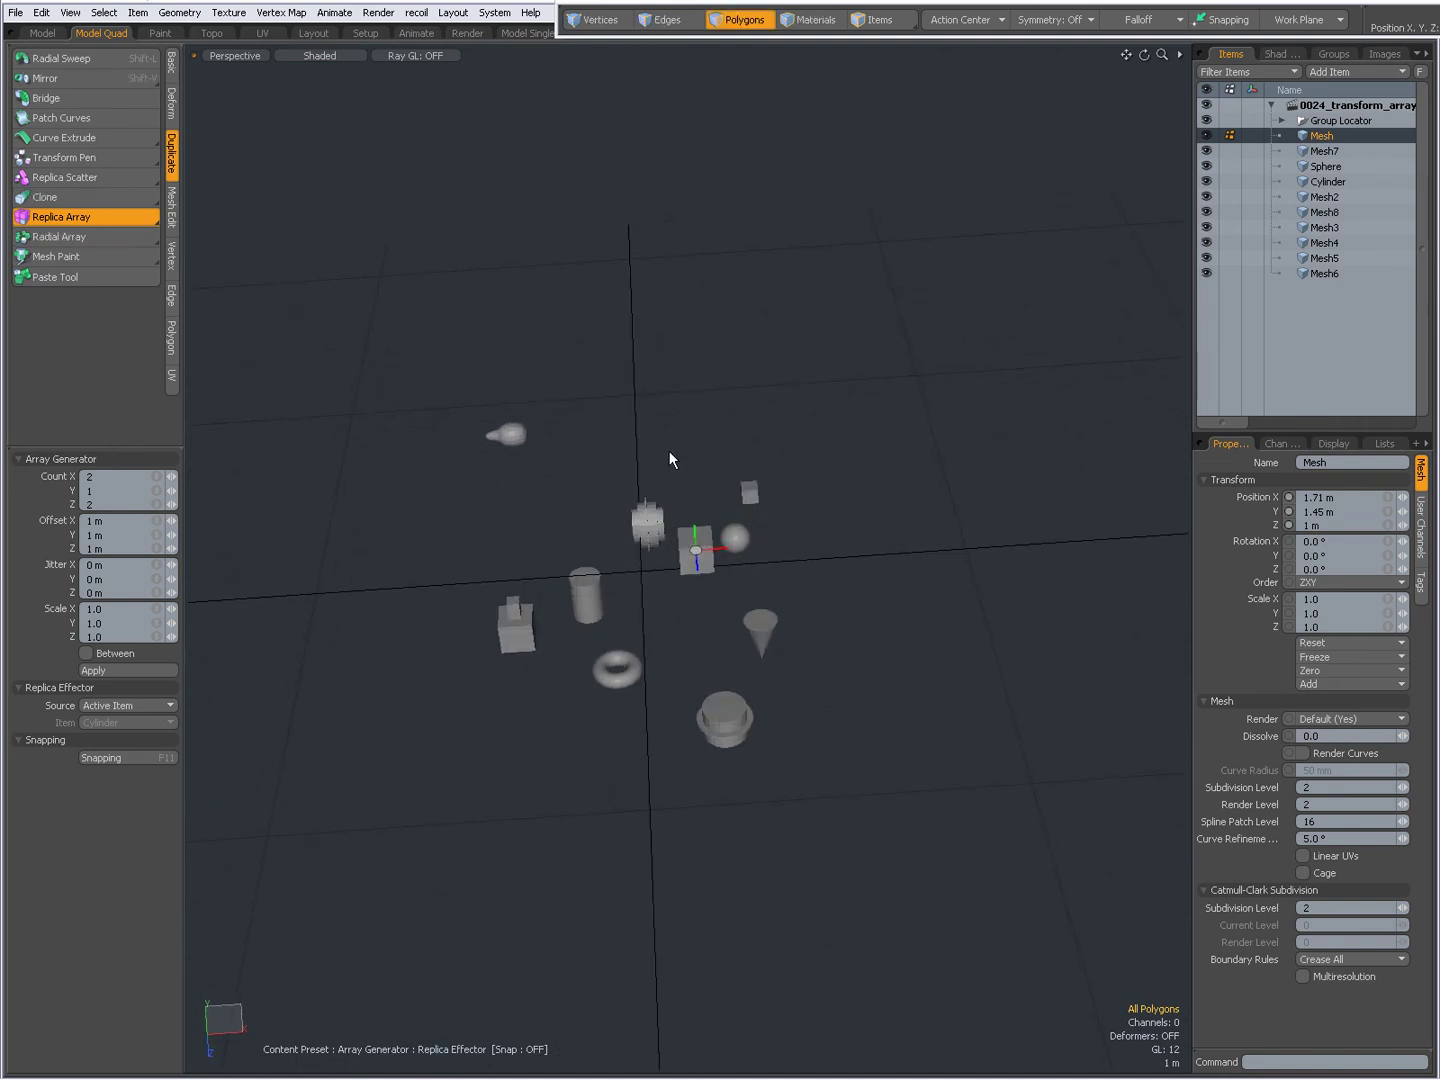
- Drop Replica Array, switch to Items mode and box-select the nine meshes
key("space")
left_click(868, 20)
left_click_drag(407, 342, 778, 755)
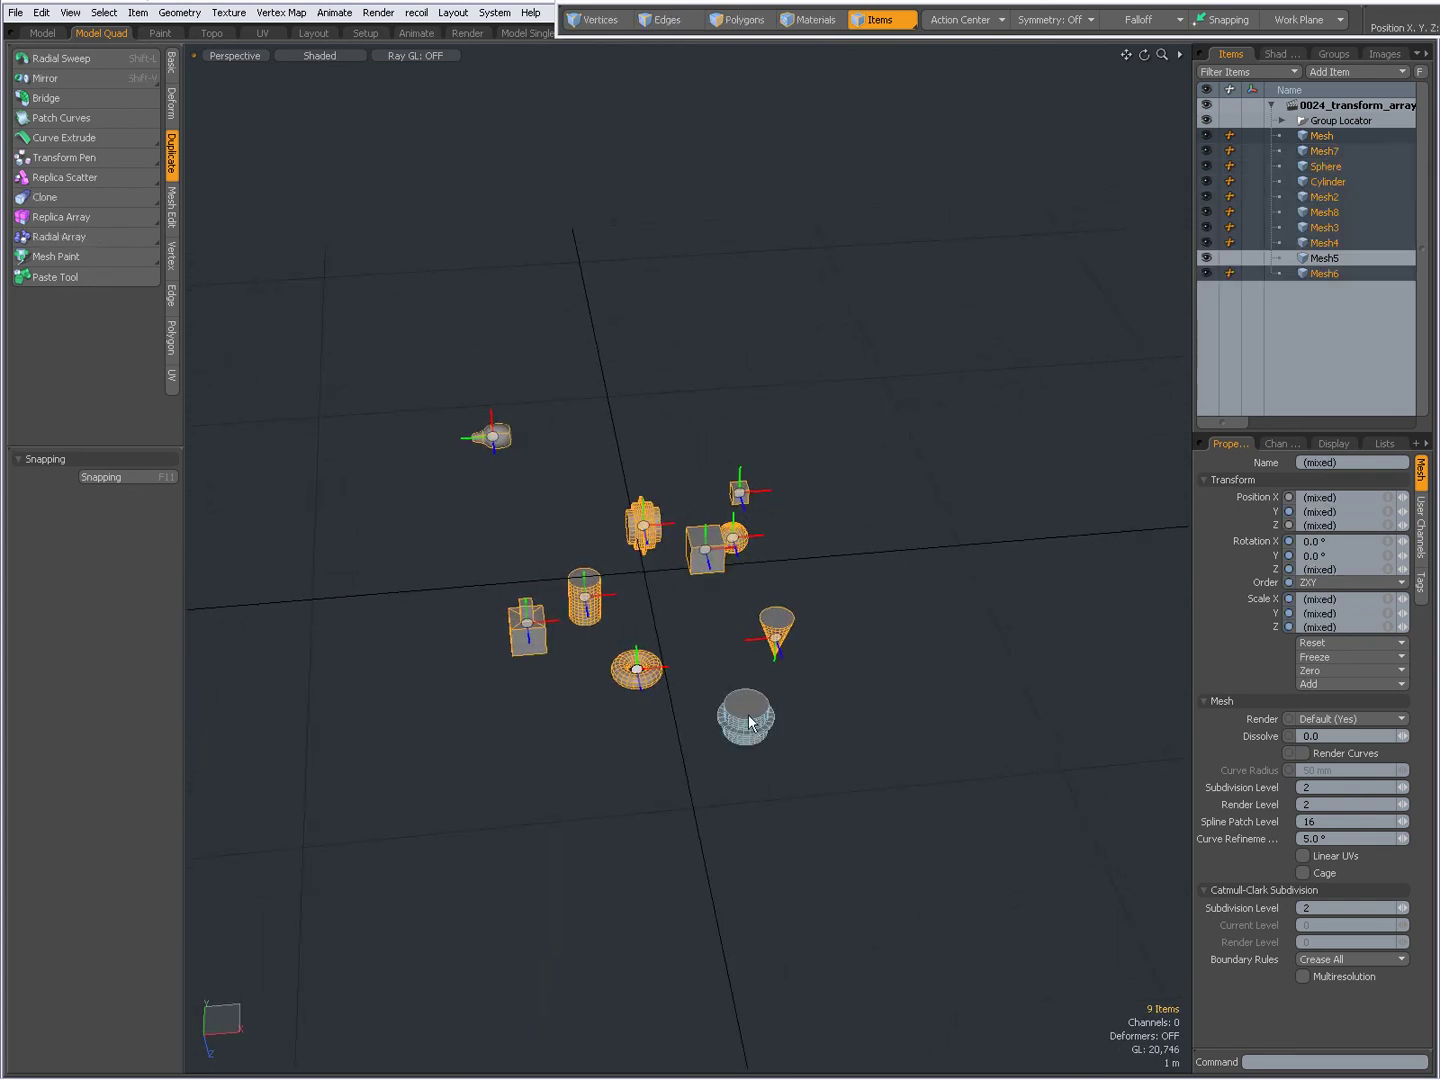
- Activate the Transform Array tool, giving a 1×10×1 array with 4 m Y and 2 m Z offsets
left_click(88, 238)
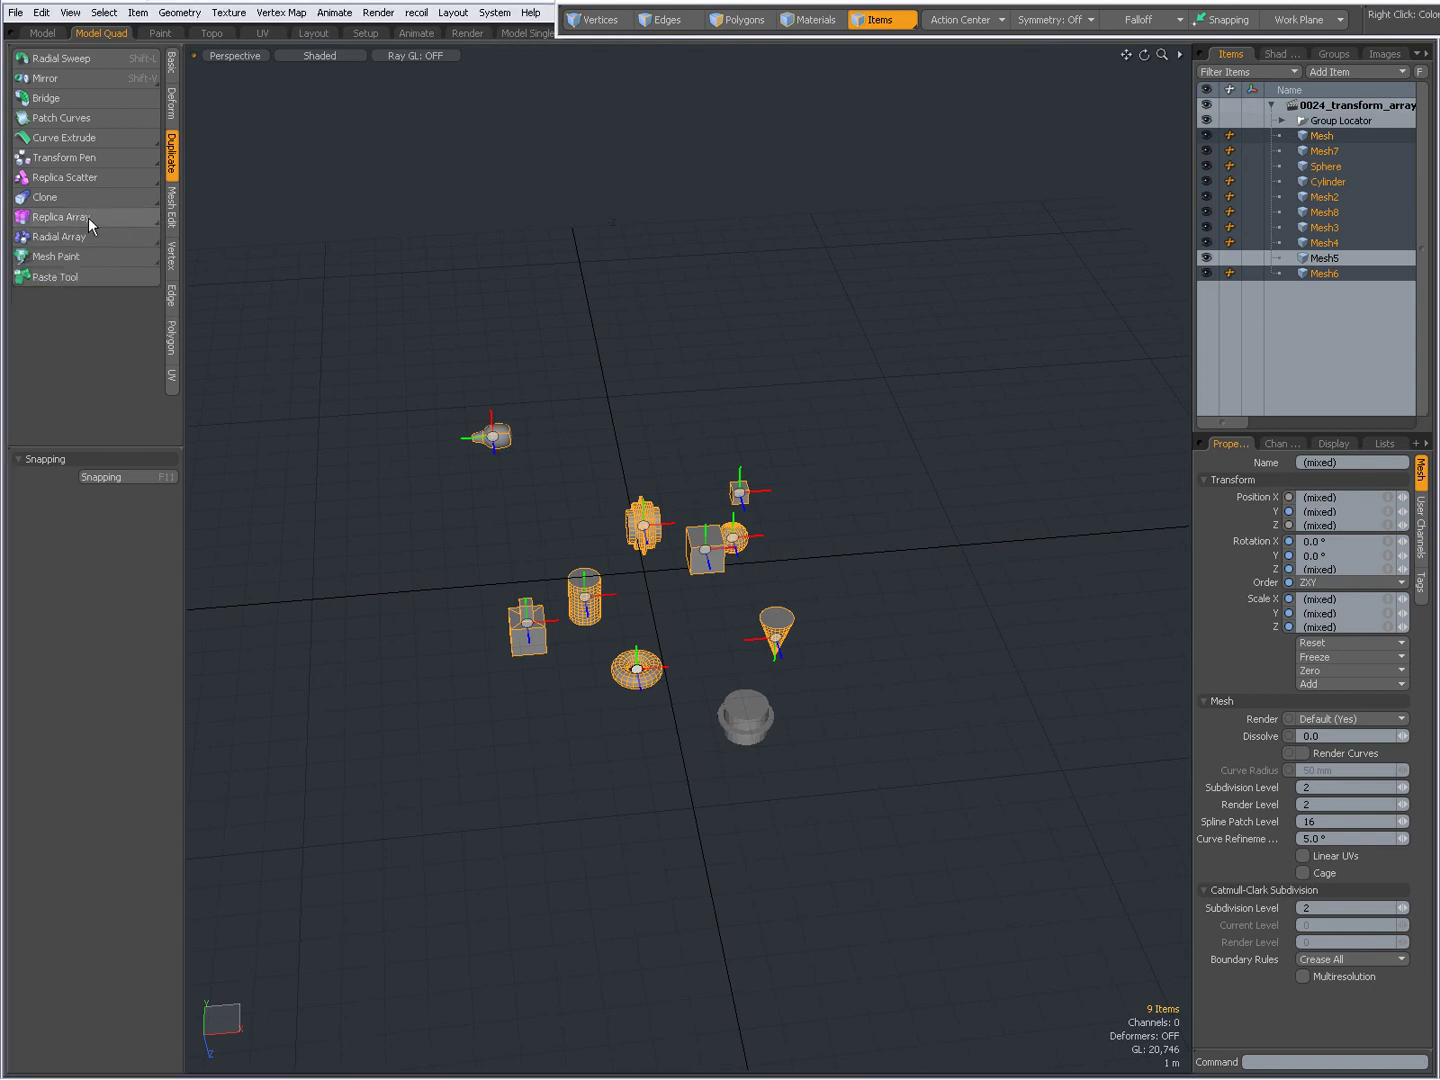
left_click(89, 215)
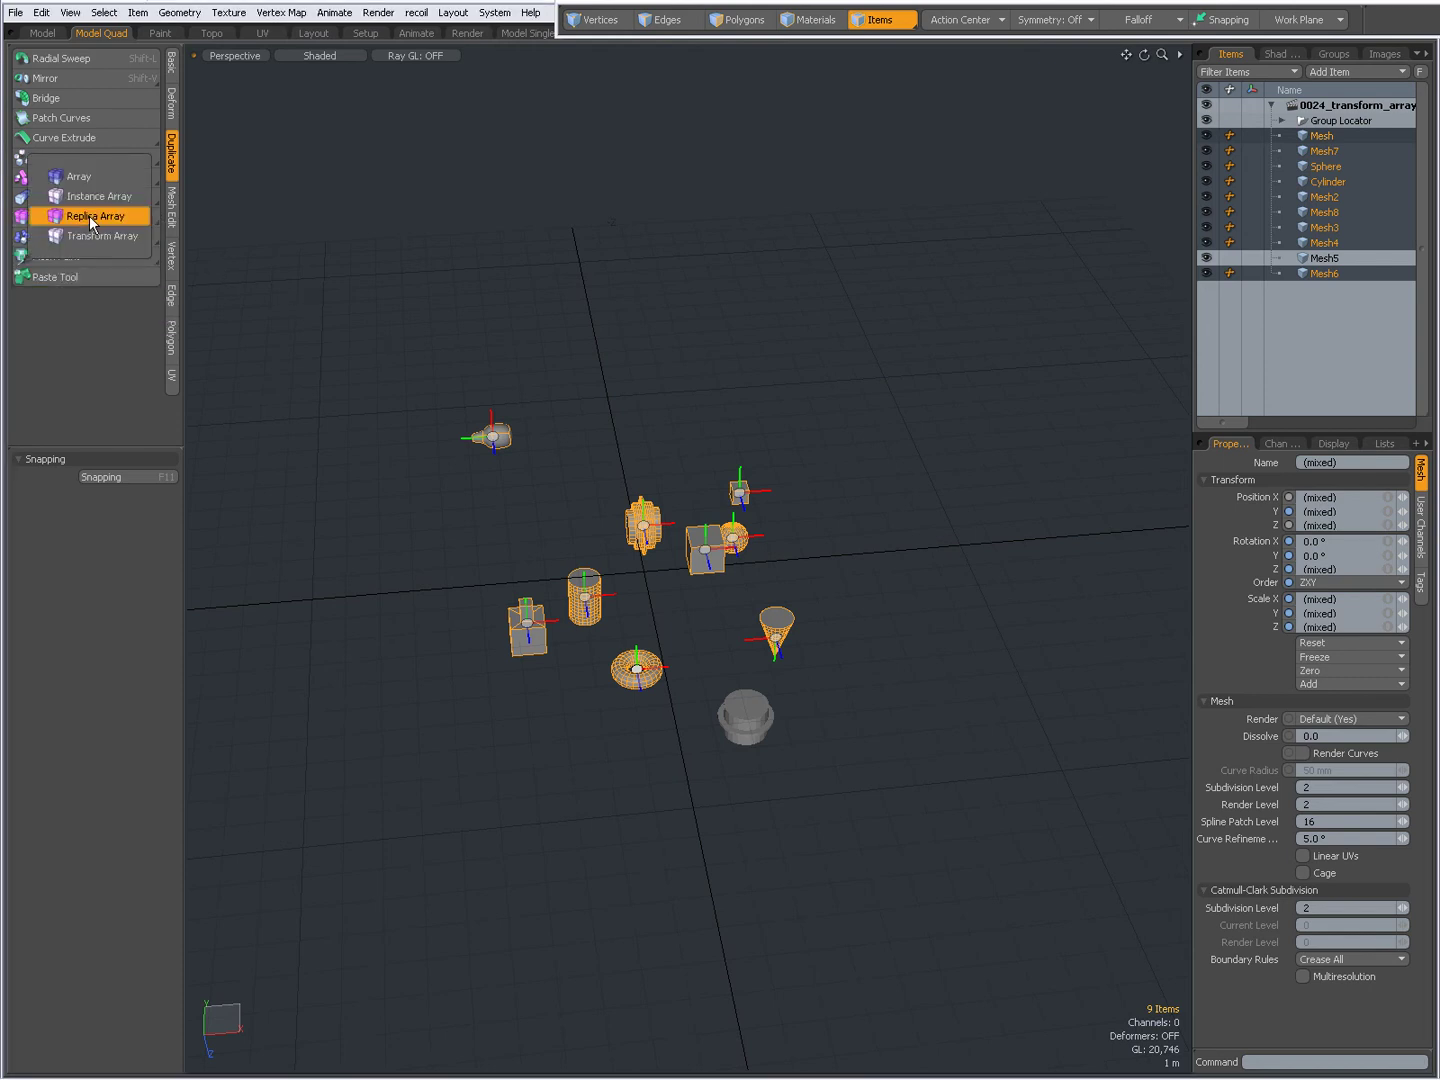
left_click(95, 235)
left_click_drag(460, 620, 240, 350, "alt")
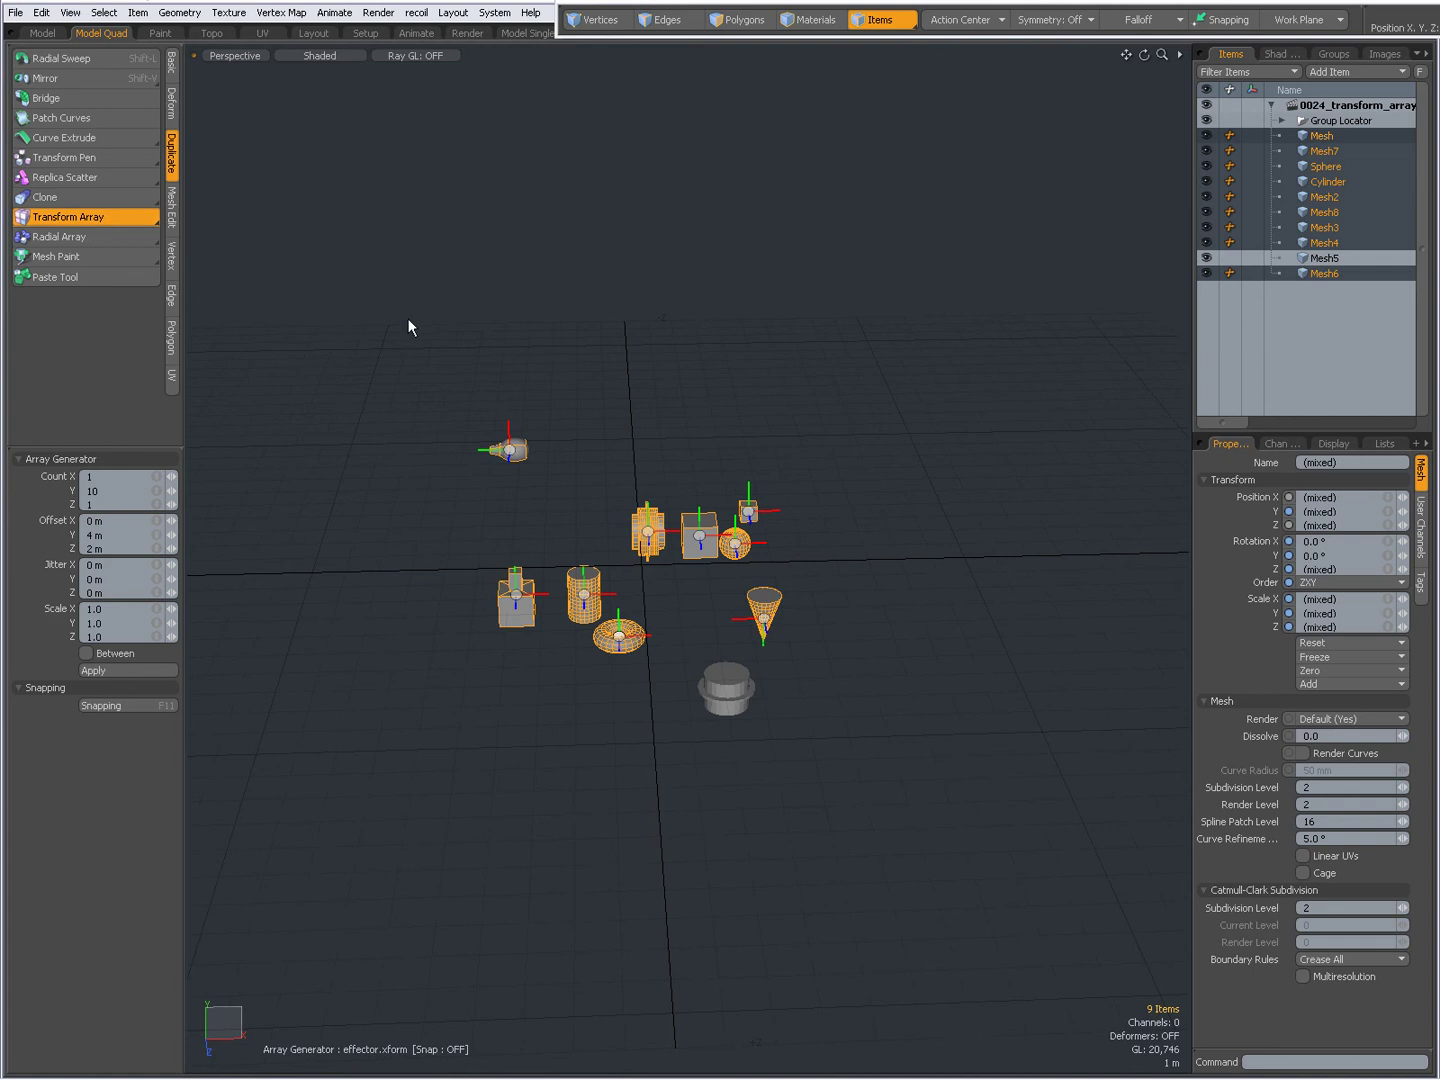
- Stretch the meshes into one tall column (offsets 8.9, 4, 11.62 m) and frame it in view
left_click_drag(408, 320, 394, 320)
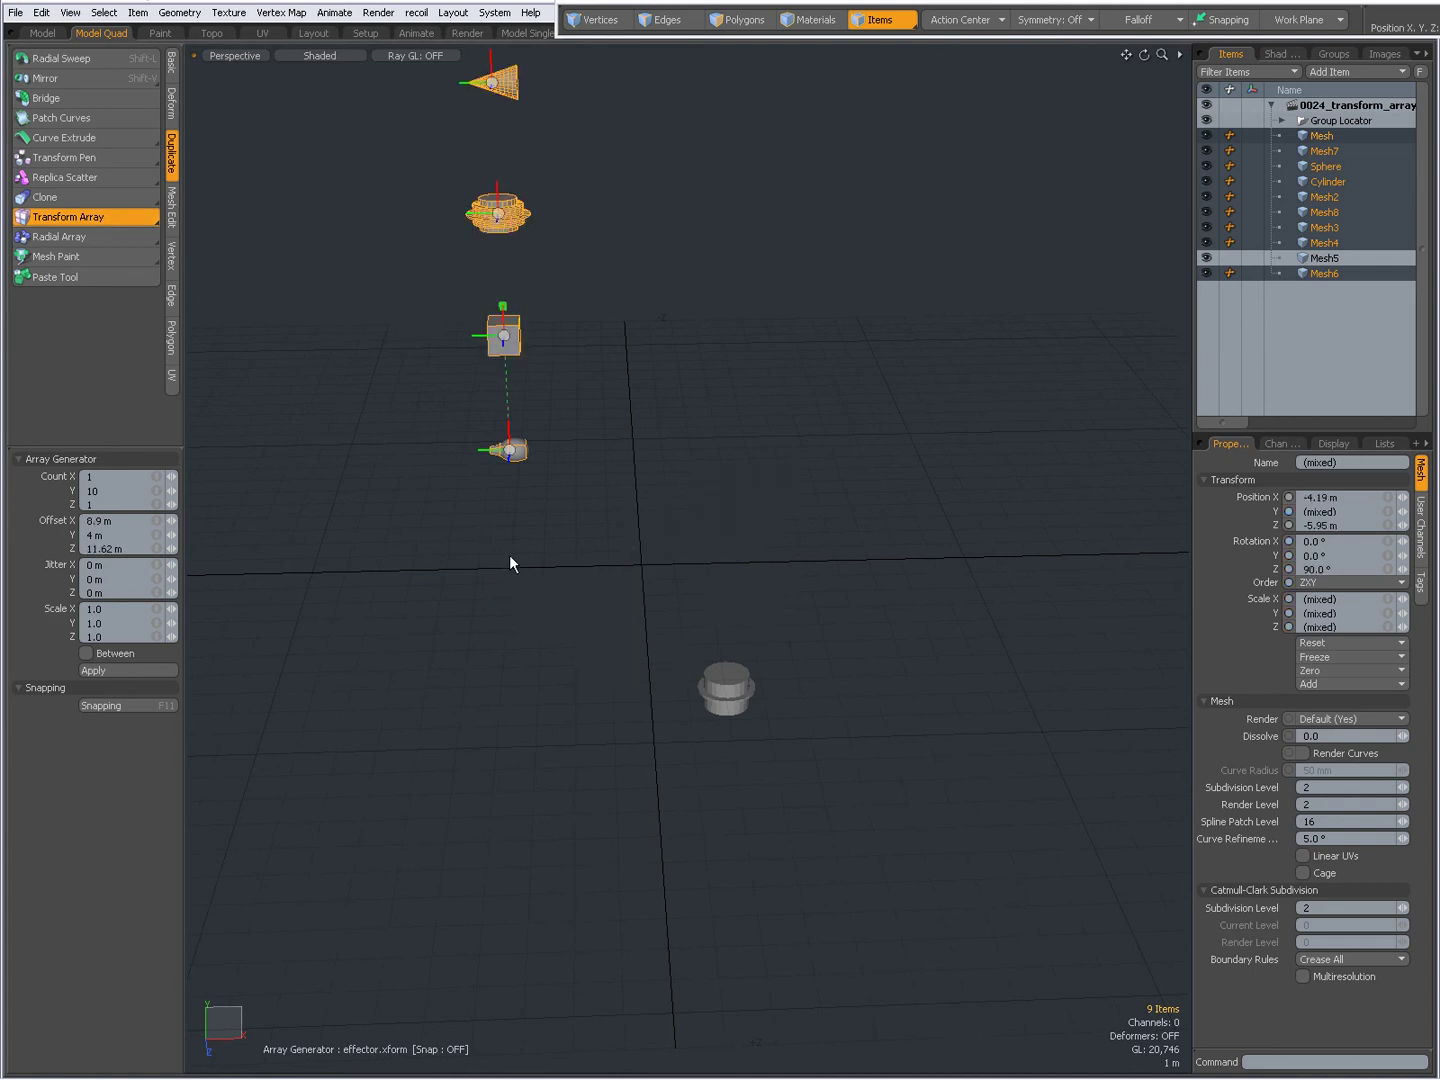
key("a")
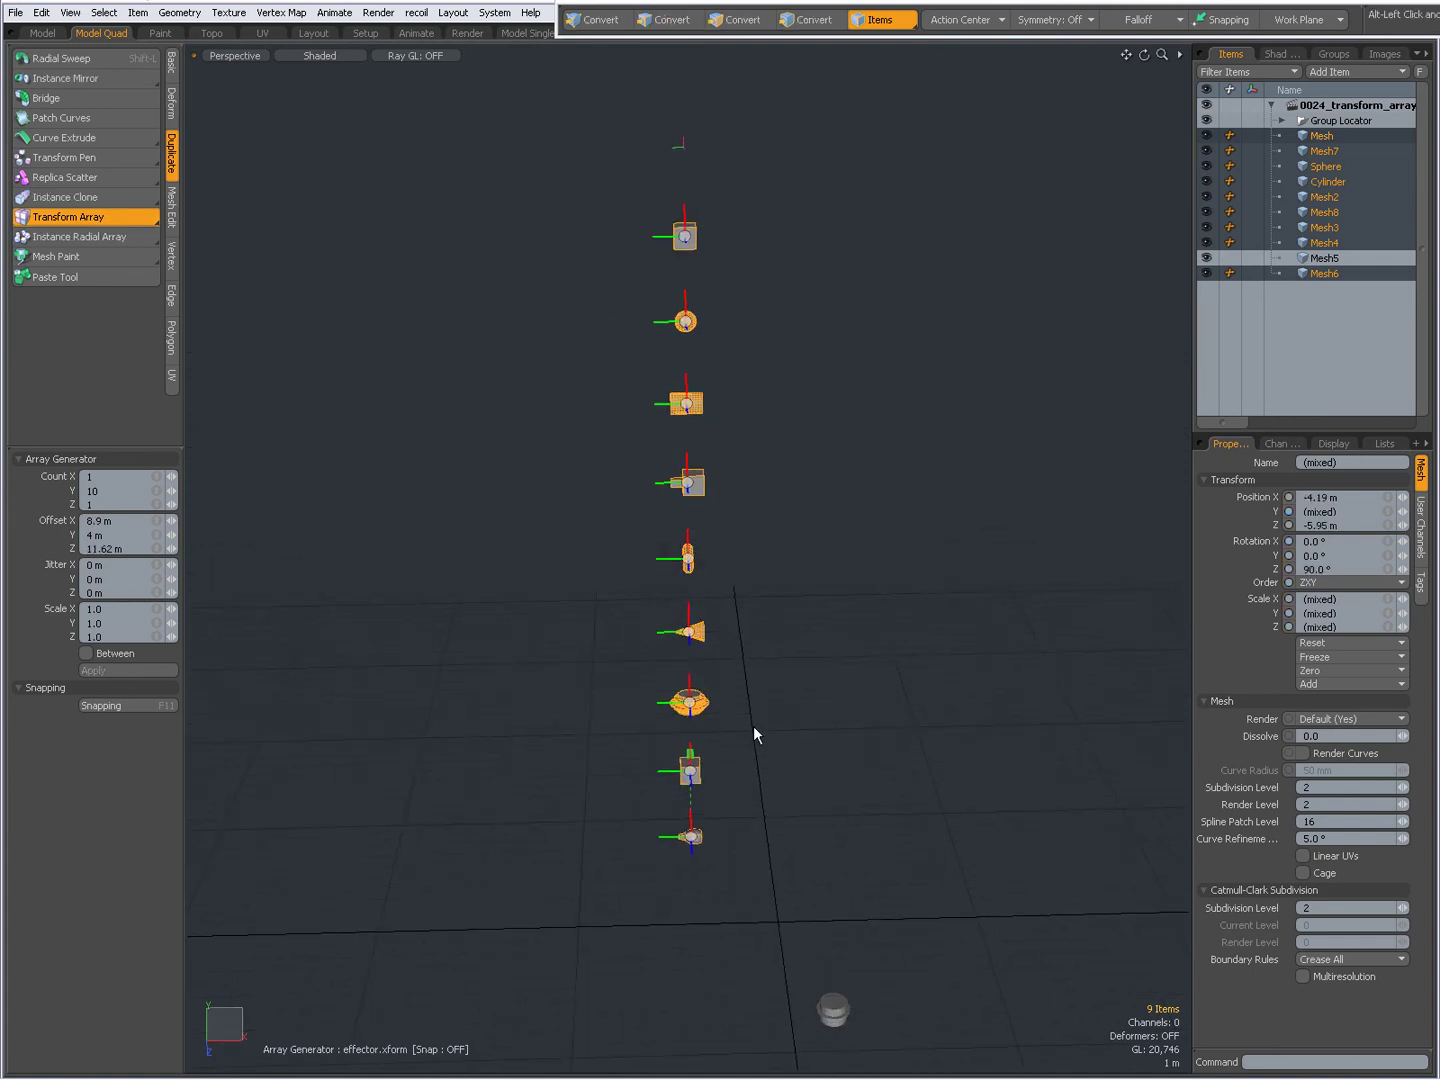
left_click_drag(753, 725, 751, 670, "alt")
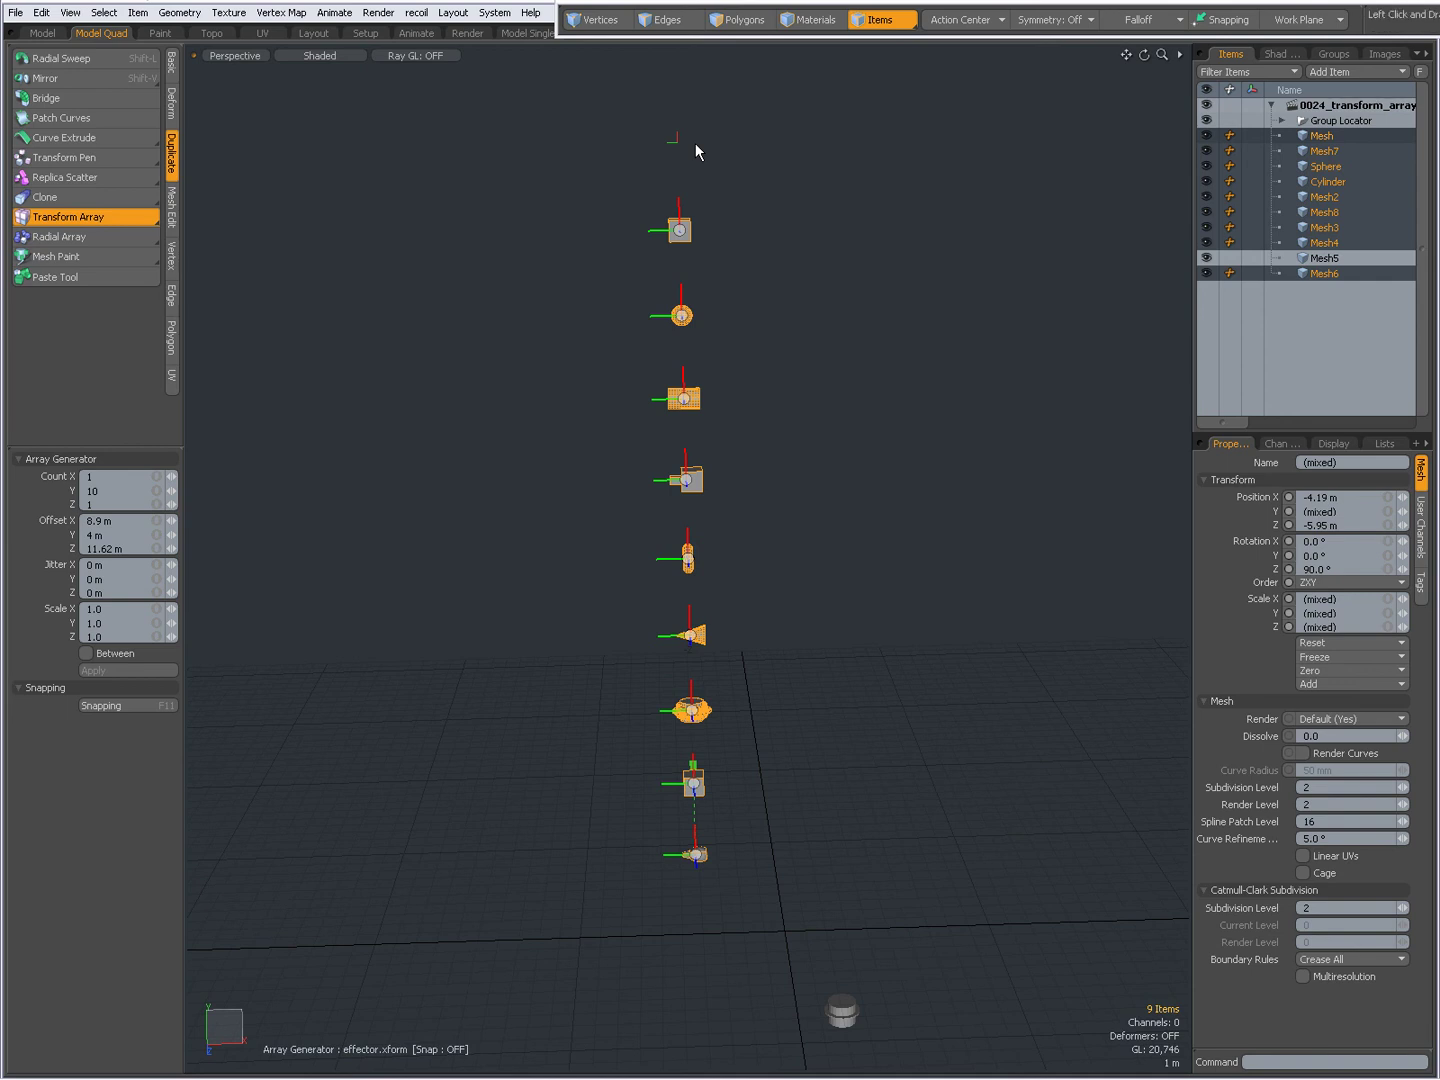
- Change the Transform Array counts to X 2, Y 3 and Z 2, forming a small grid
left_click(171, 495)
left_click(171, 495)
left_click(171, 495)
left_click(171, 495)
left_click(171, 495)
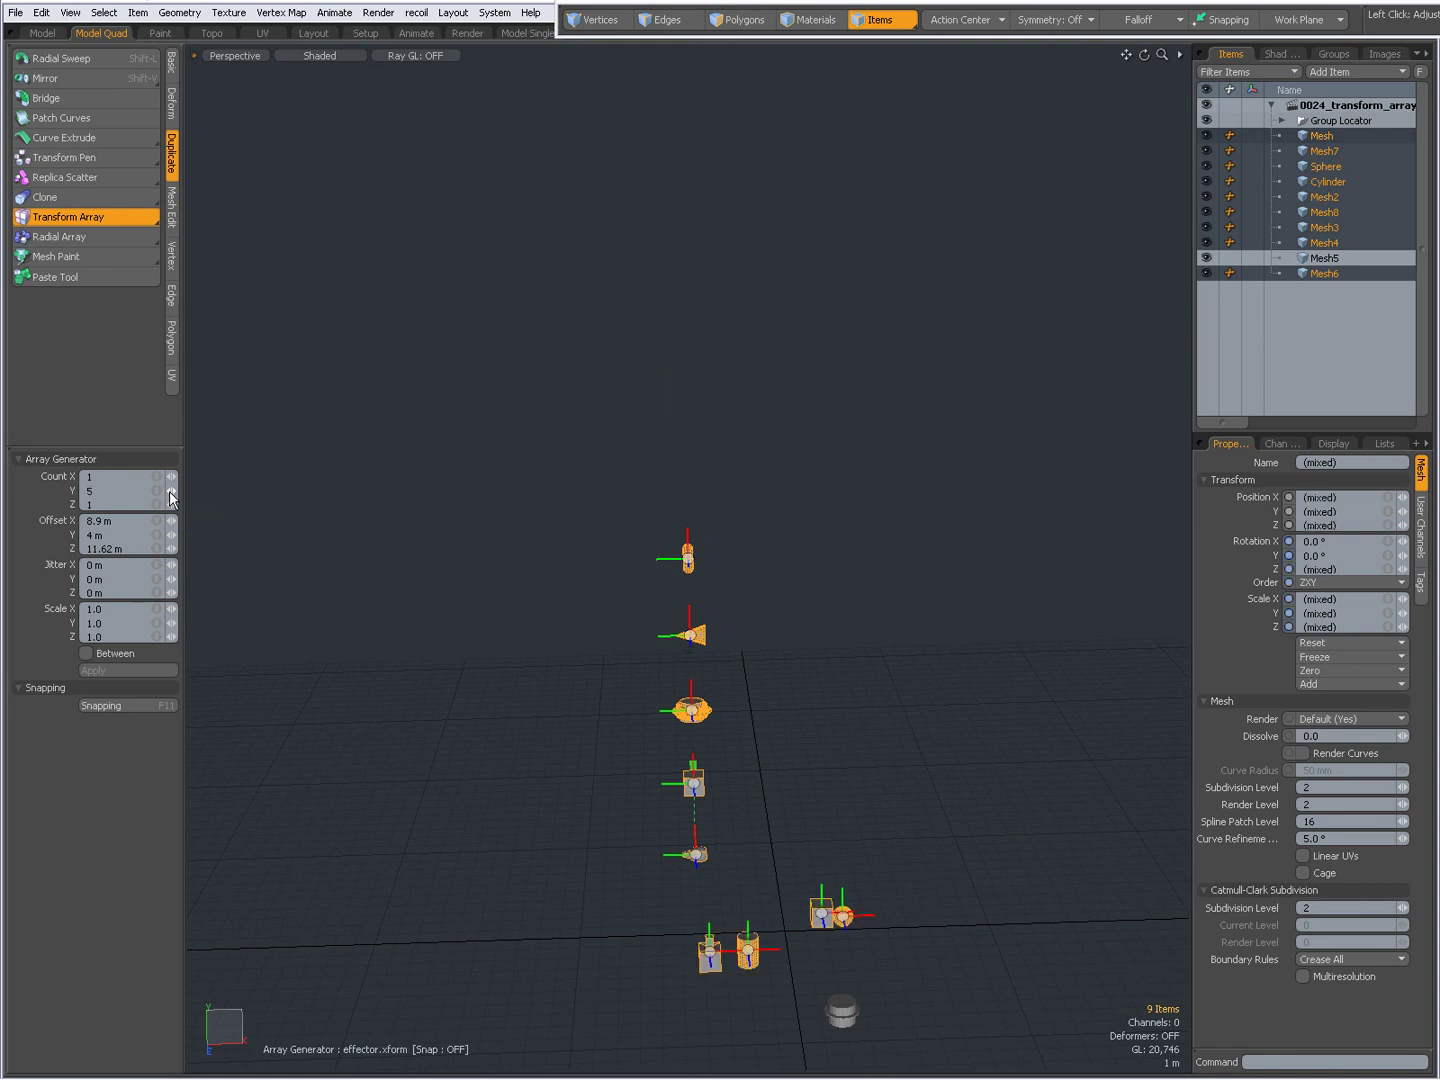
left_click_drag(579, 789, 797, 826, "alt")
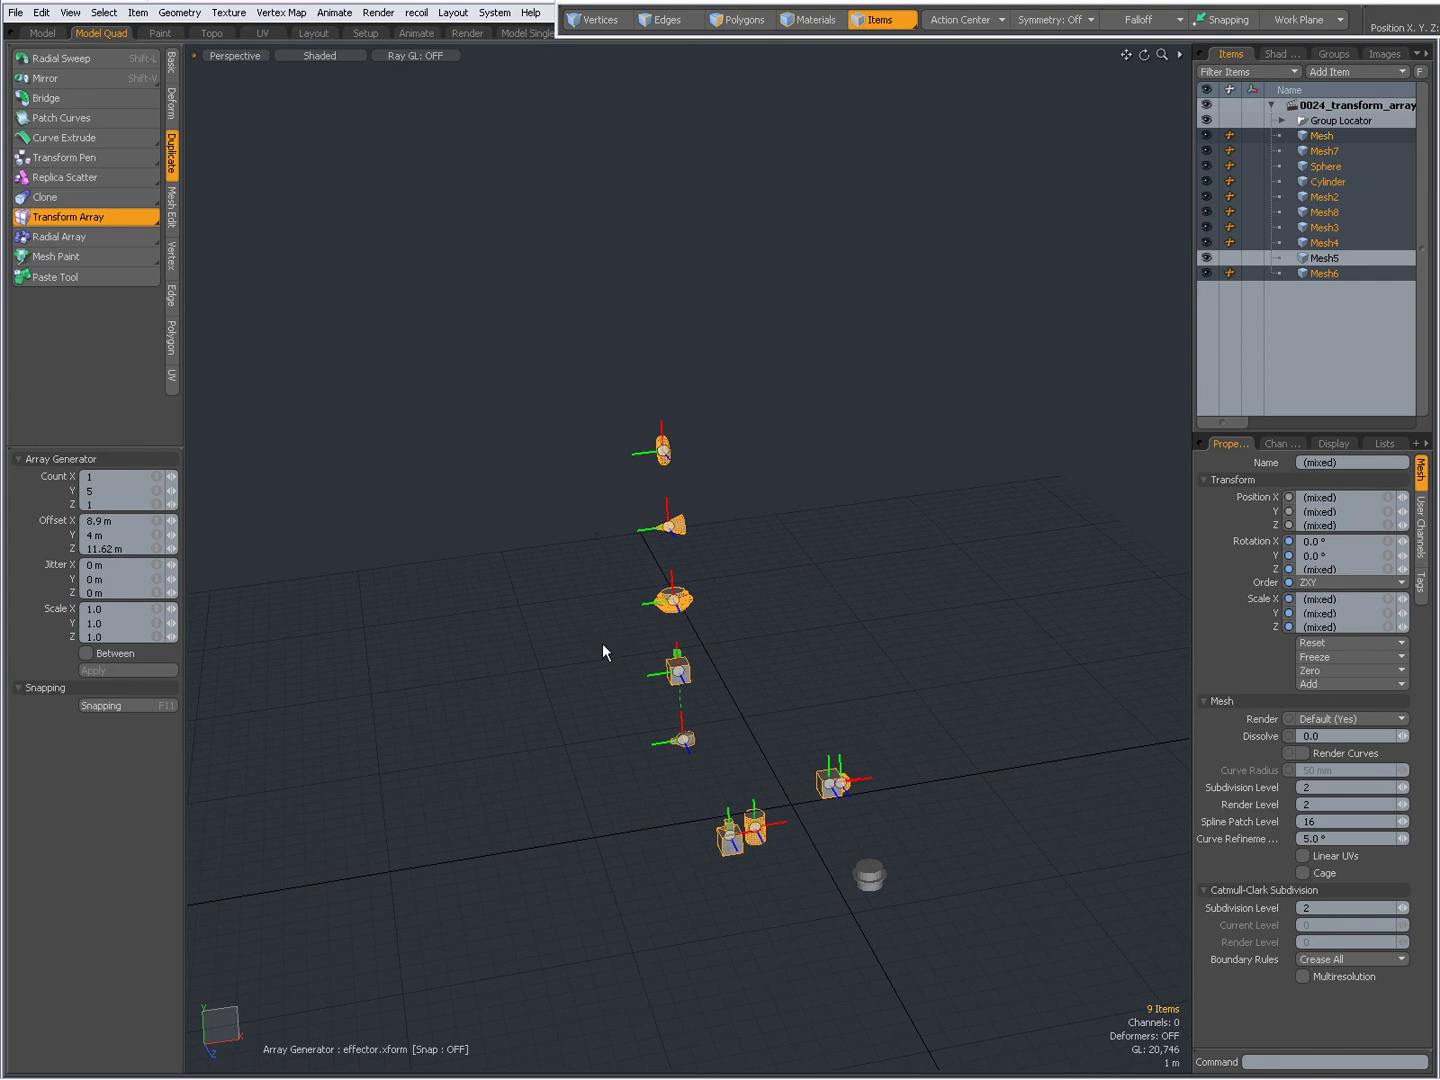
left_click(174, 477)
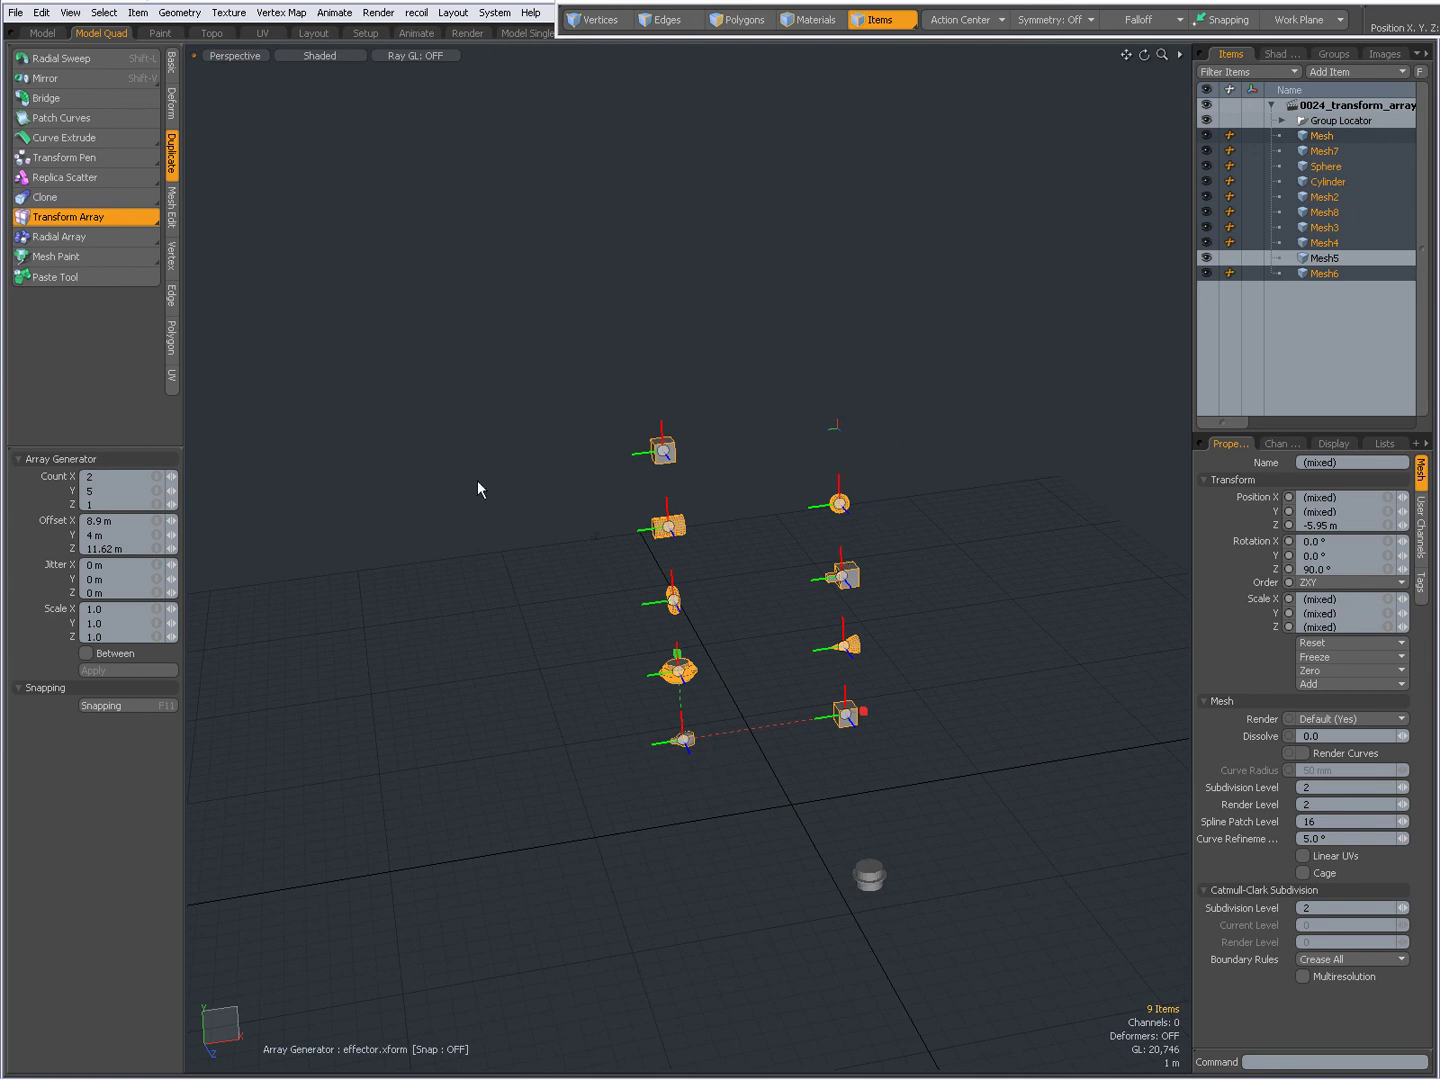
left_click(167, 492)
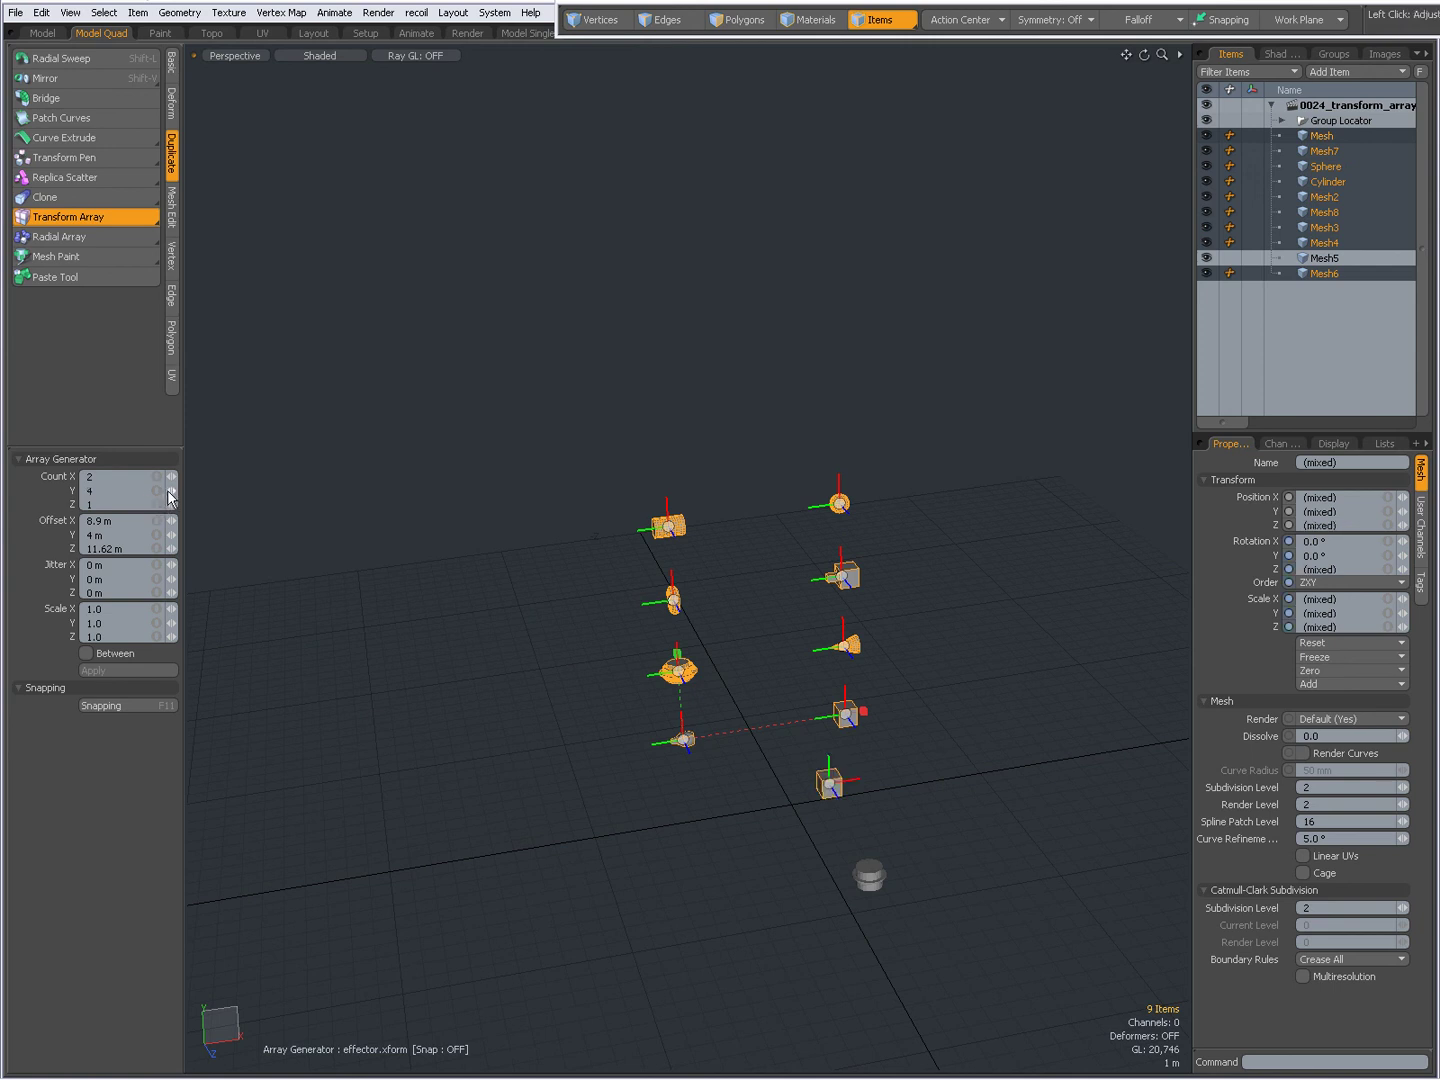
left_click(170, 494)
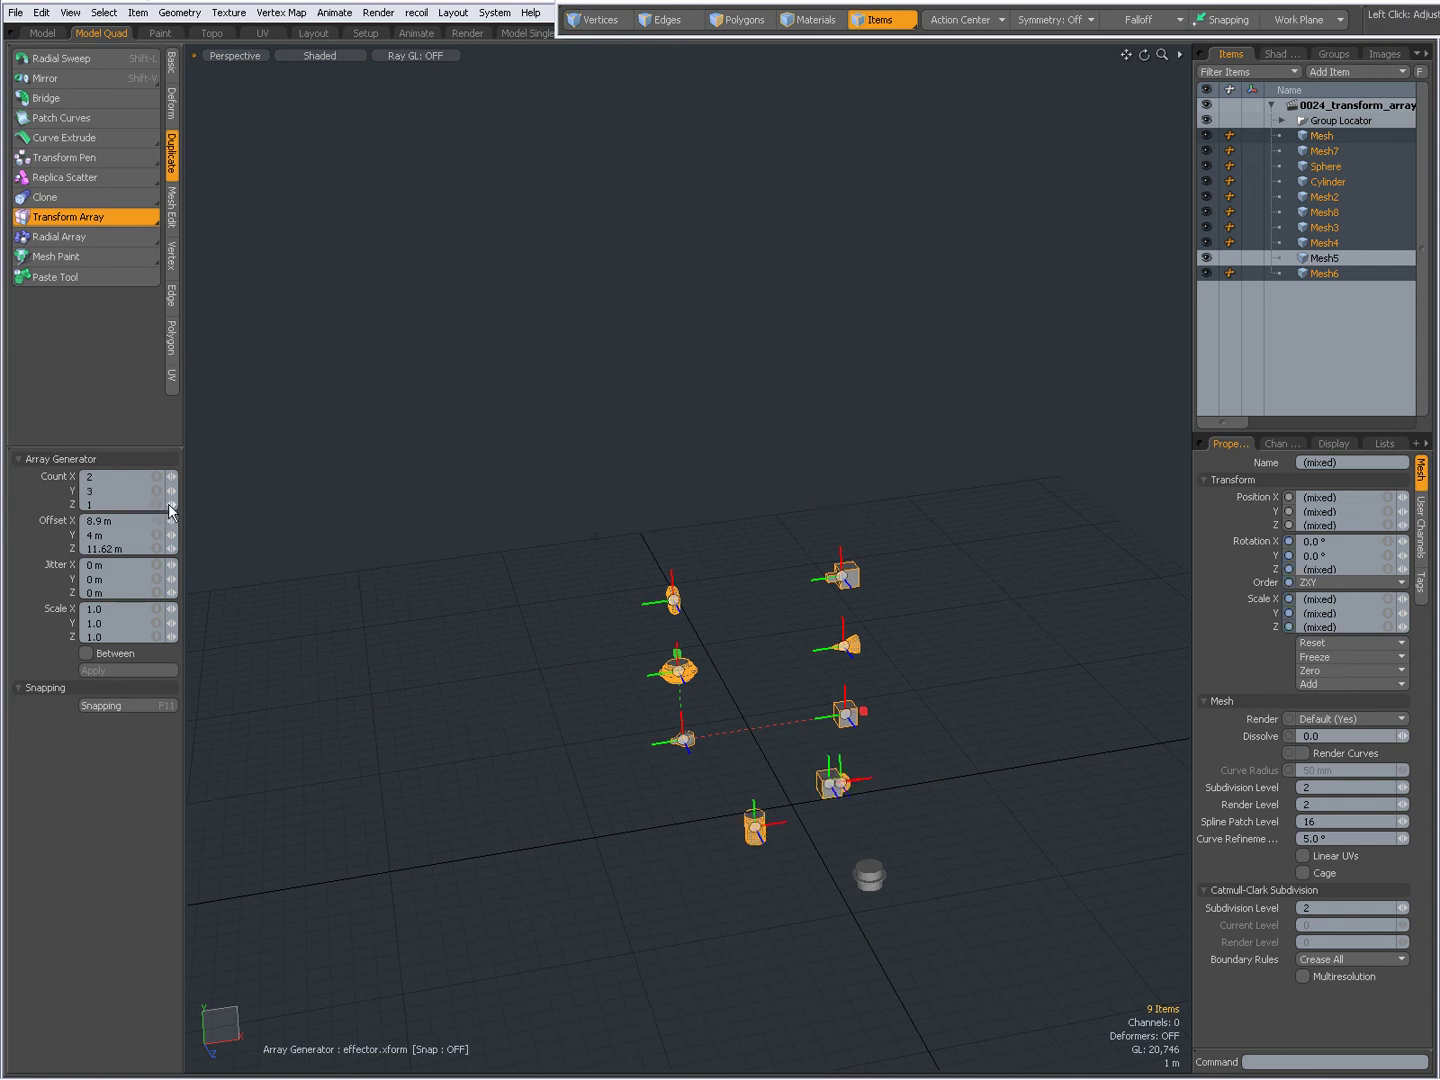
left_click(175, 509)
left_click_drag(498, 743, 669, 710, "alt")
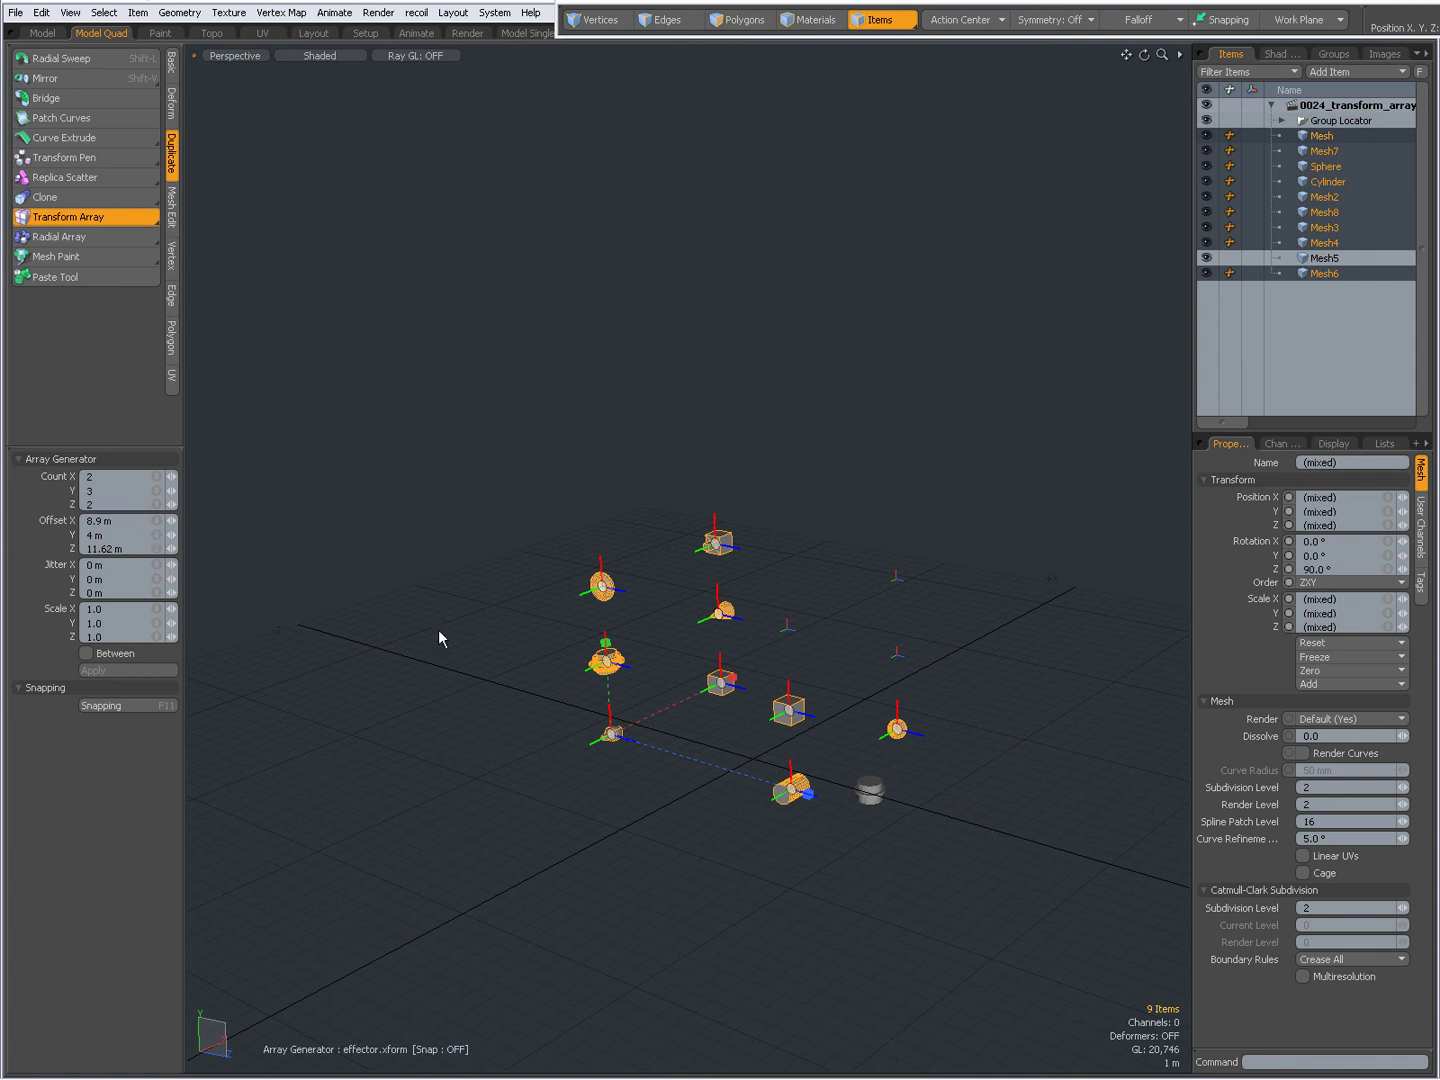
- Adjust the grid spacing with the array handles, ending at offsets 10 m, 3.86 m and 11.37 m
left_click_drag(565, 660, 728, 758, "alt")
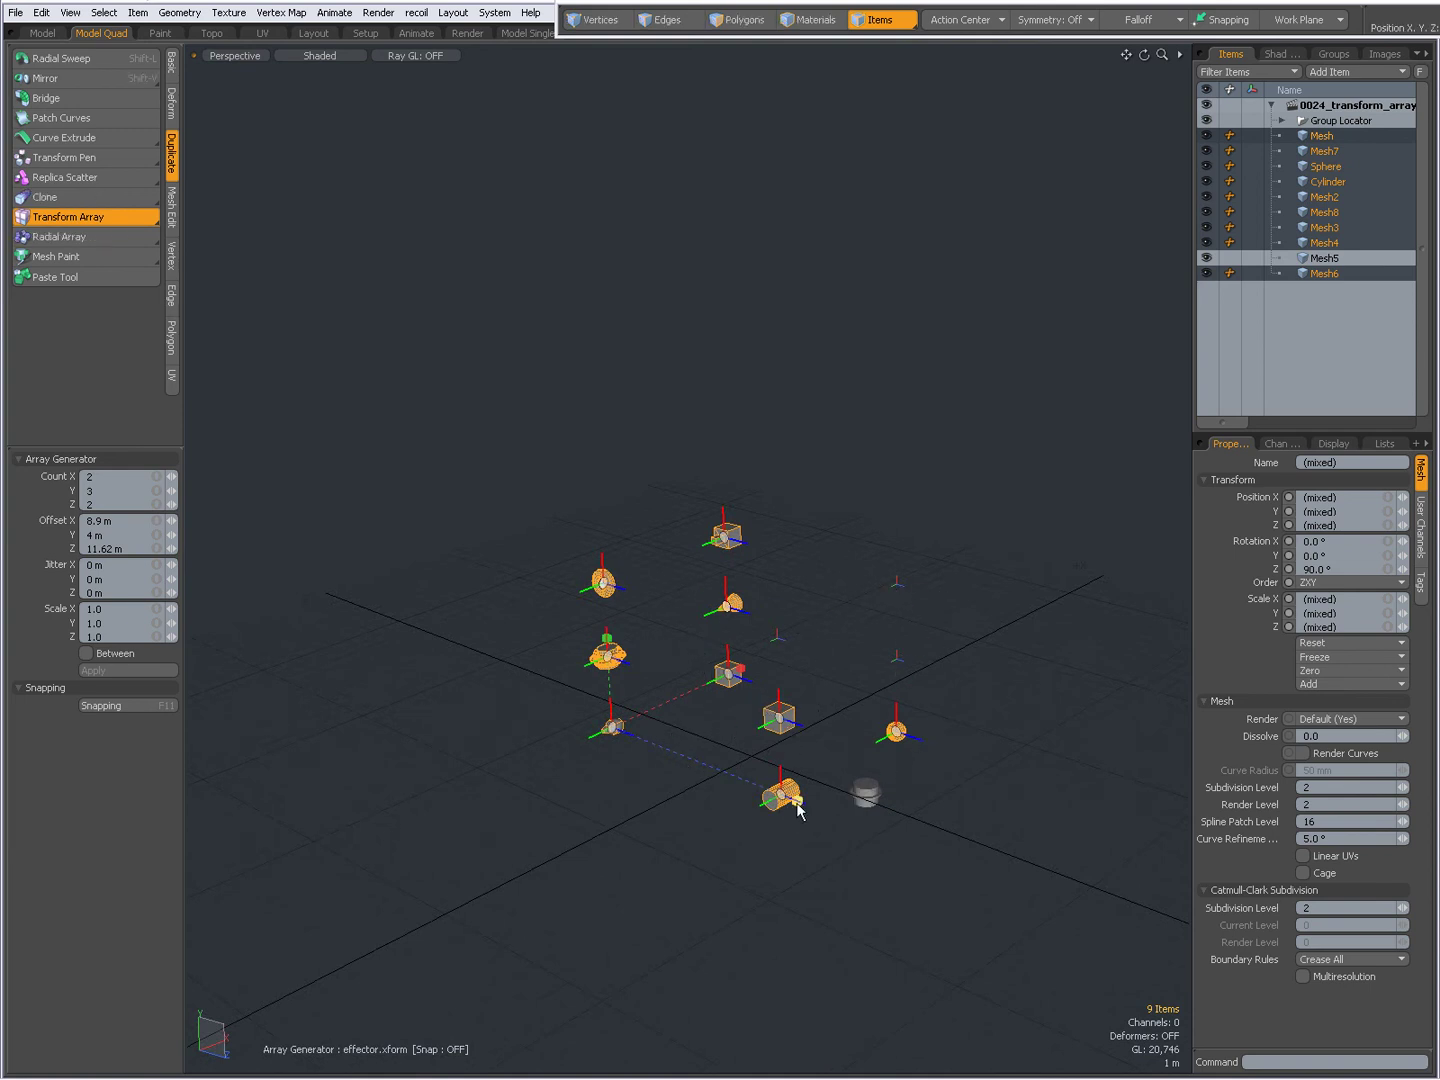
left_click_drag(790, 799, 788, 702)
left_click_drag(875, 457, 878, 462)
left_click_drag(716, 581, 610, 588, "alt")
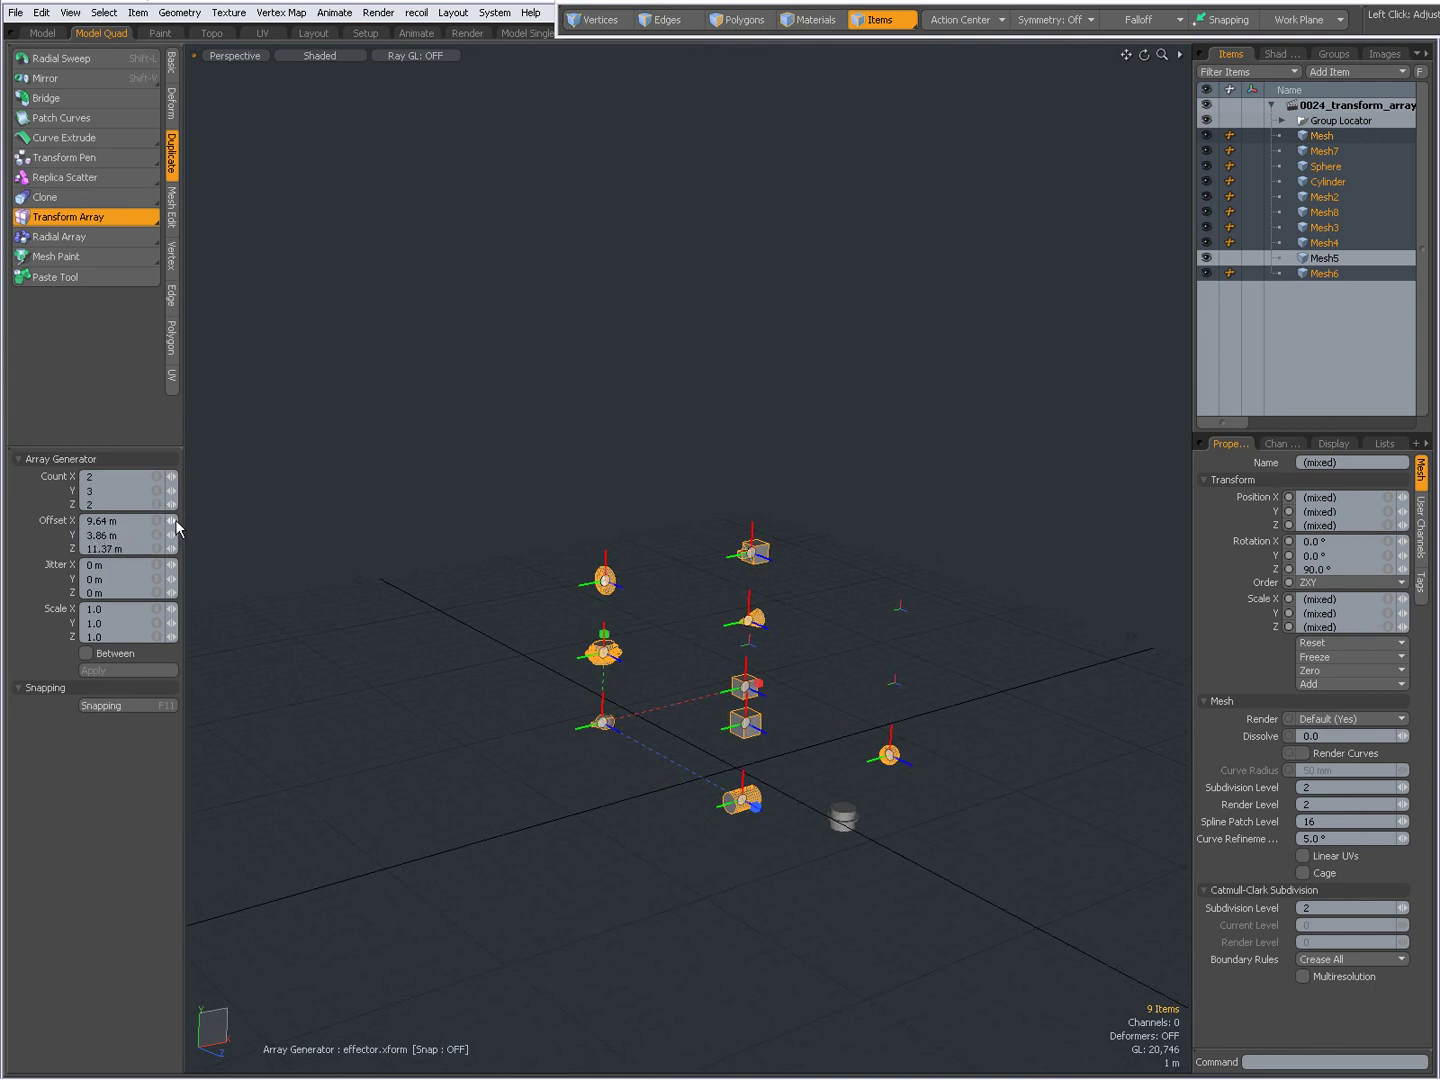
left_click_drag(175, 528, 180, 527)
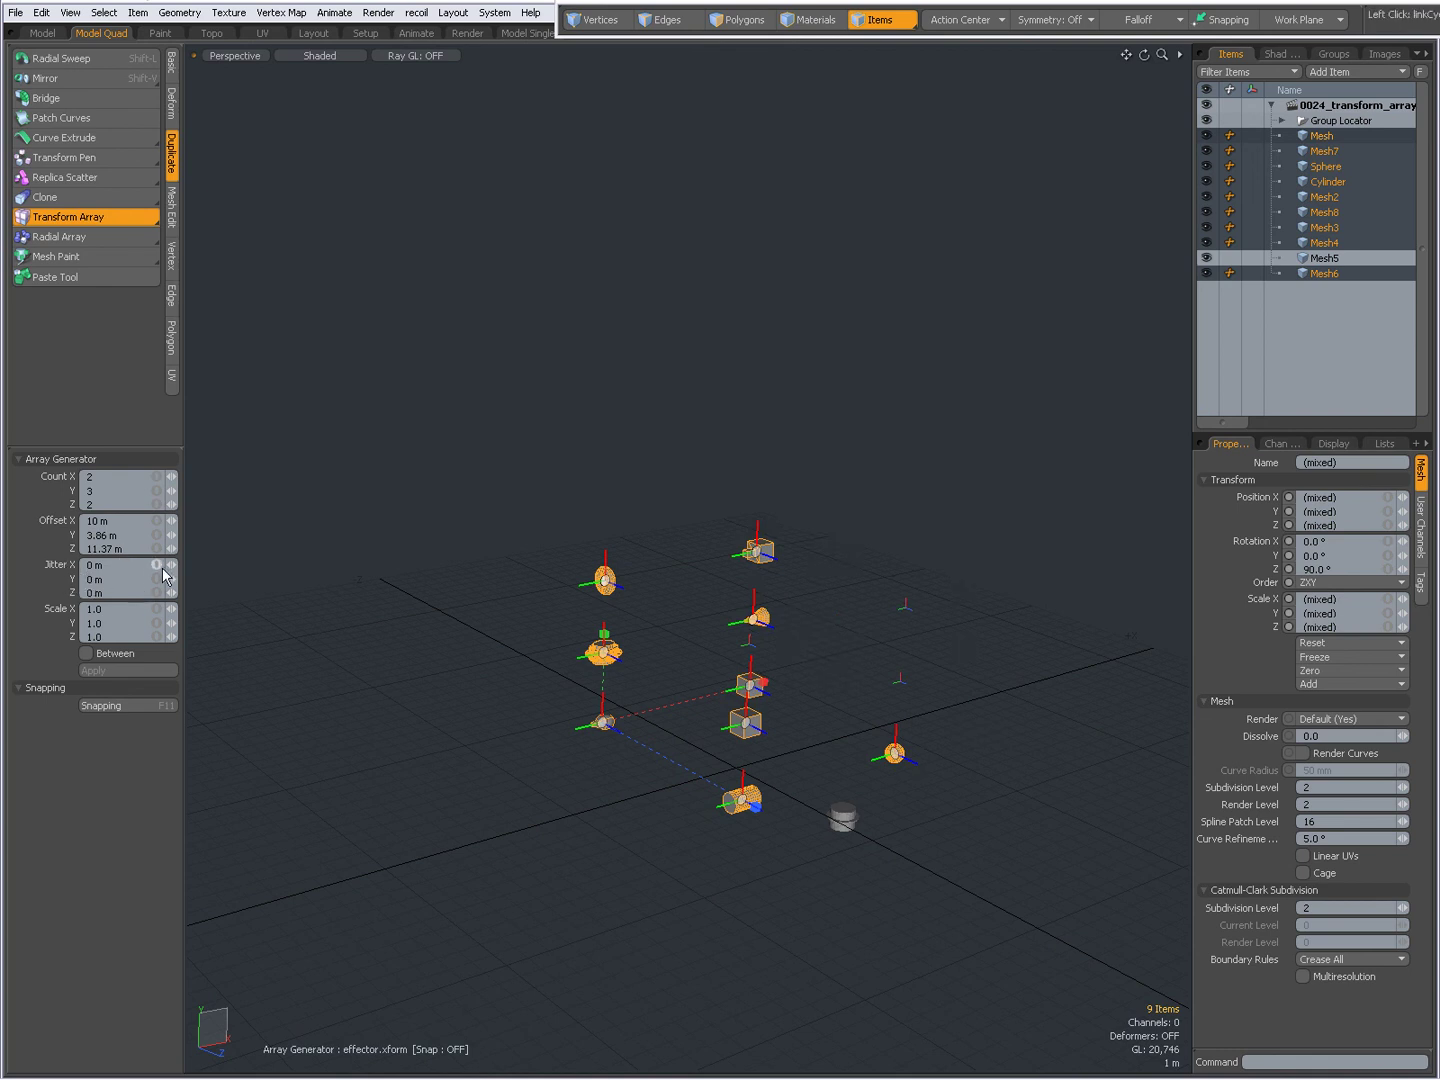
left_click(120, 566)
type("1")
key("Return")
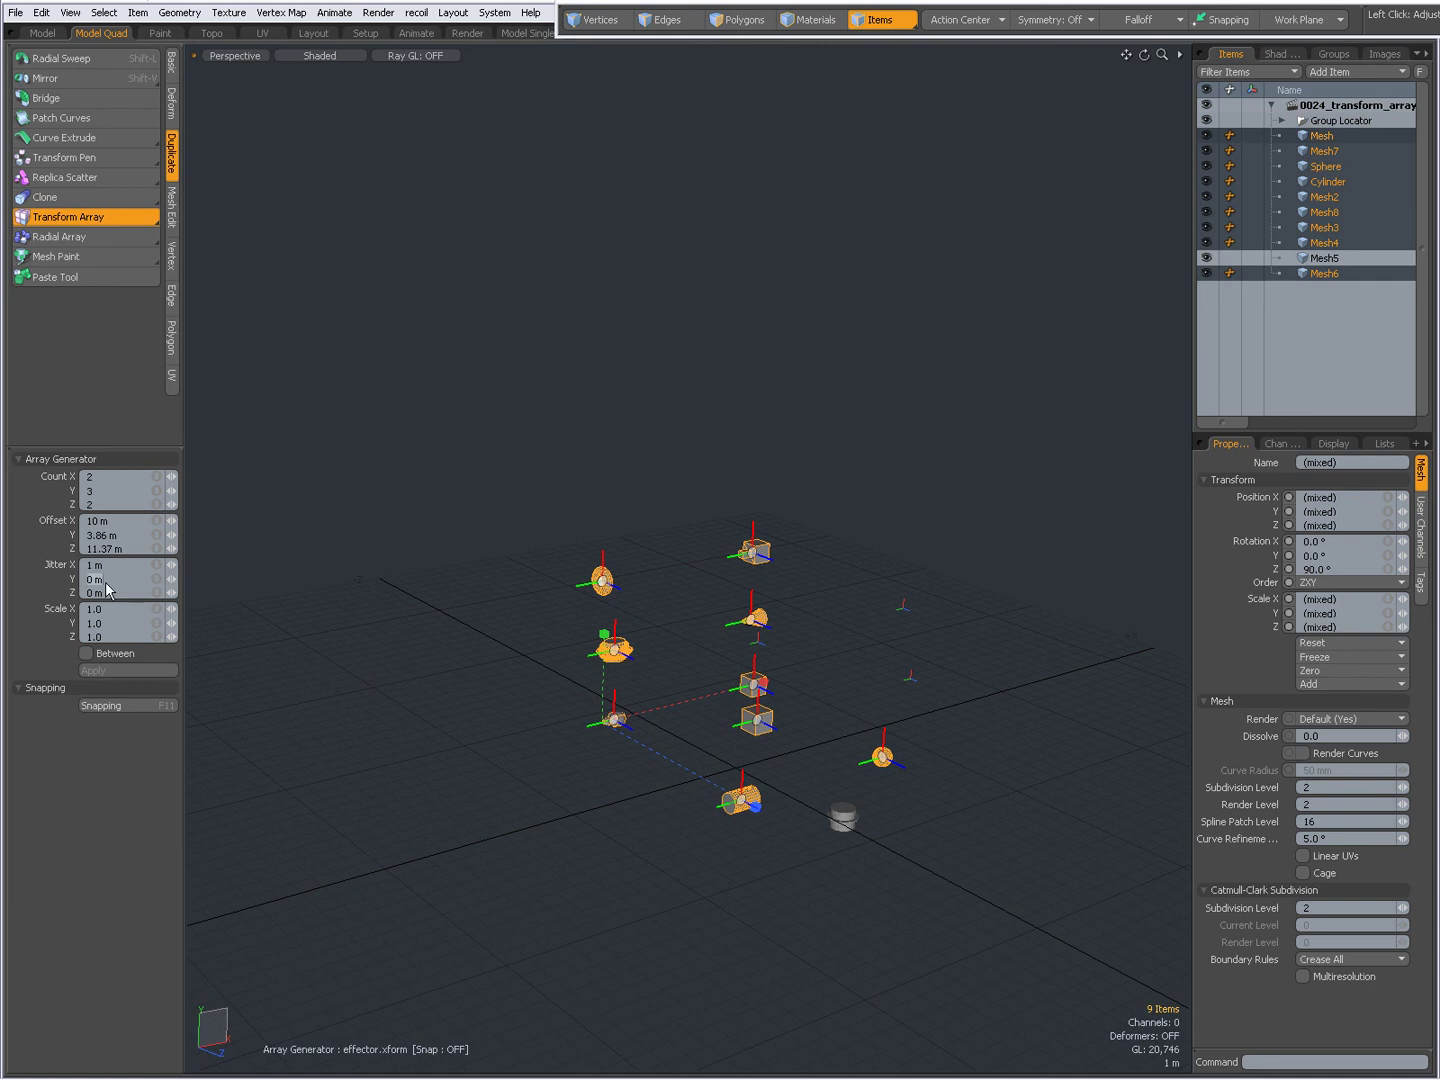
left_click(106, 582)
type("3")
key("Return")
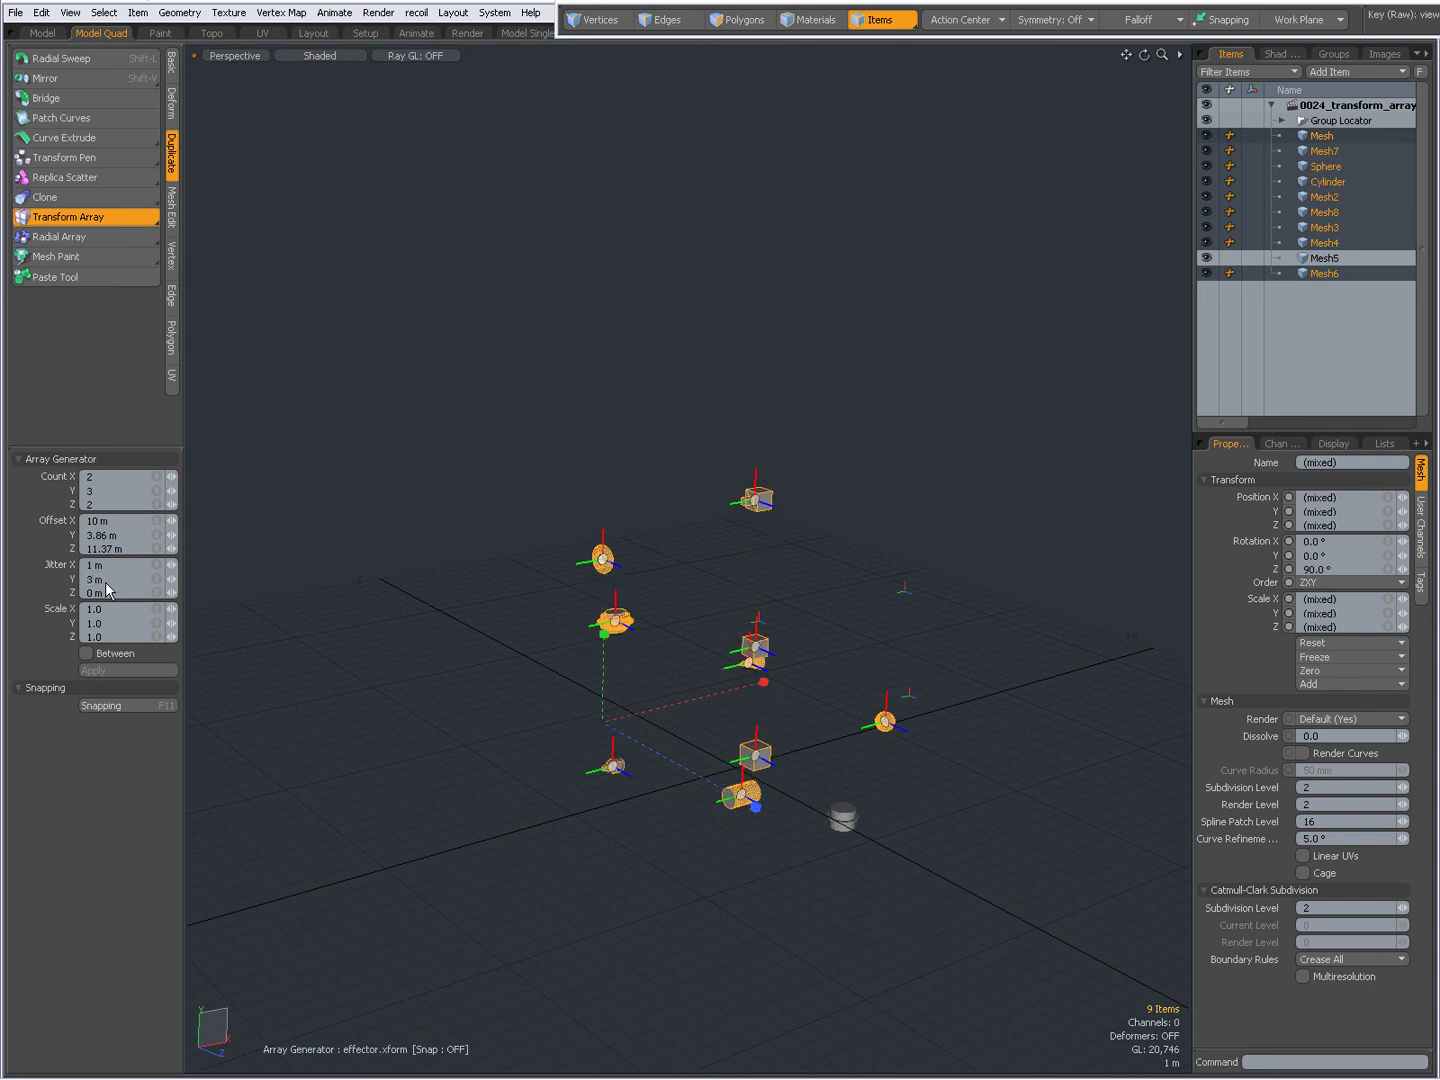
left_click(156, 565)
left_click(156, 579)
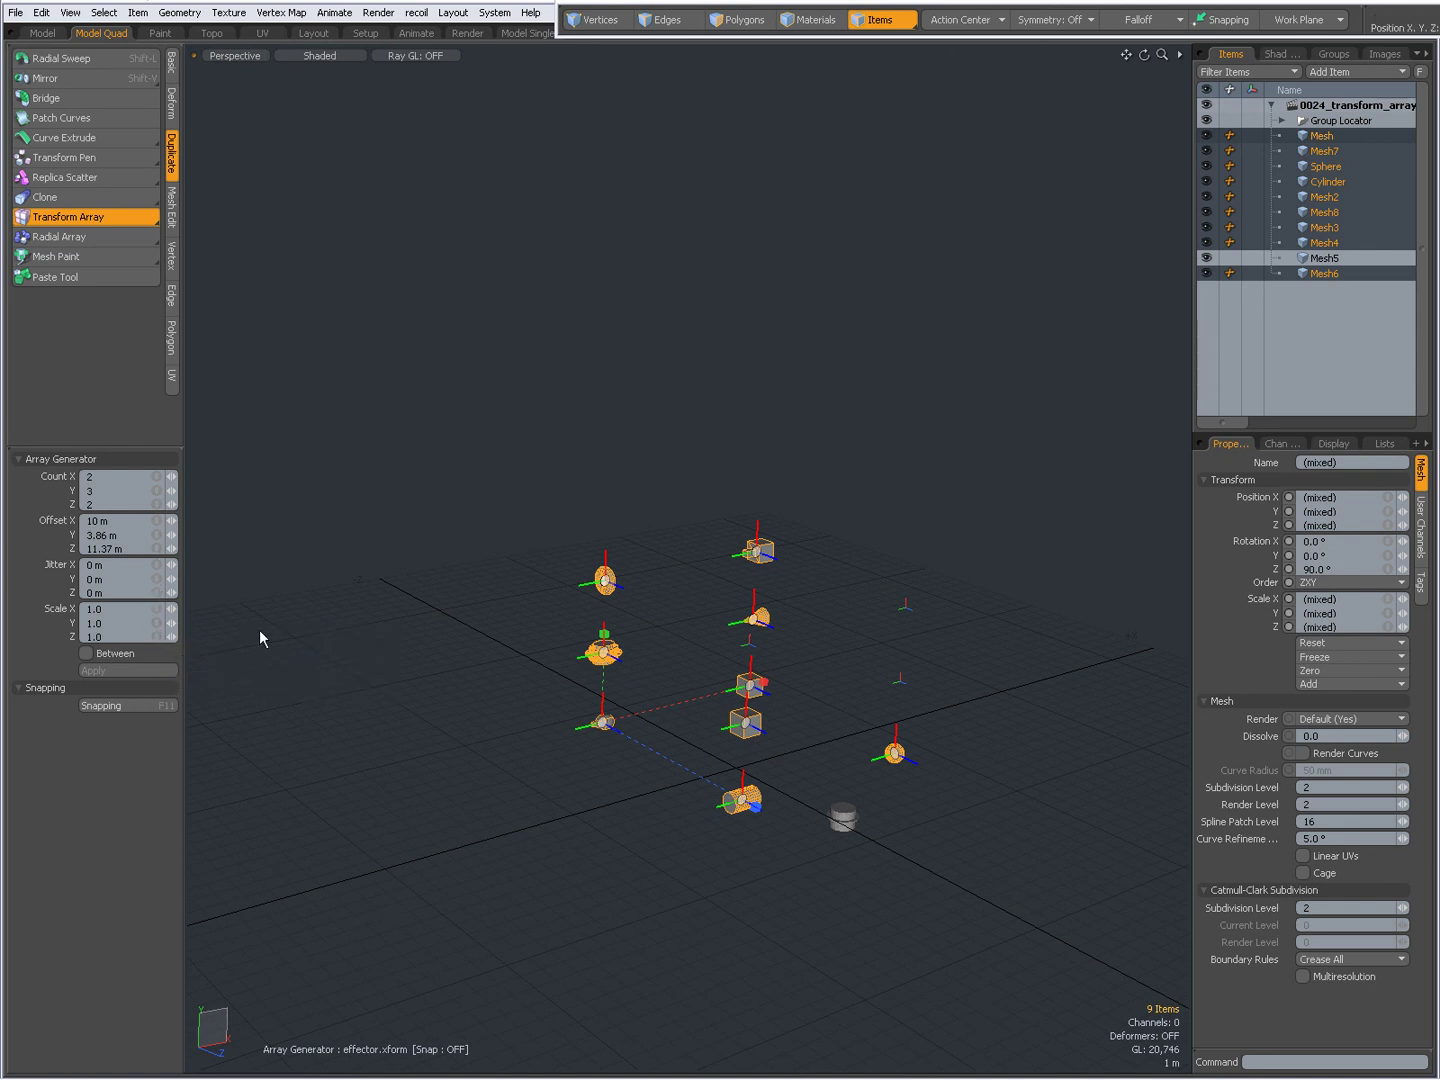
left_click(85, 654)
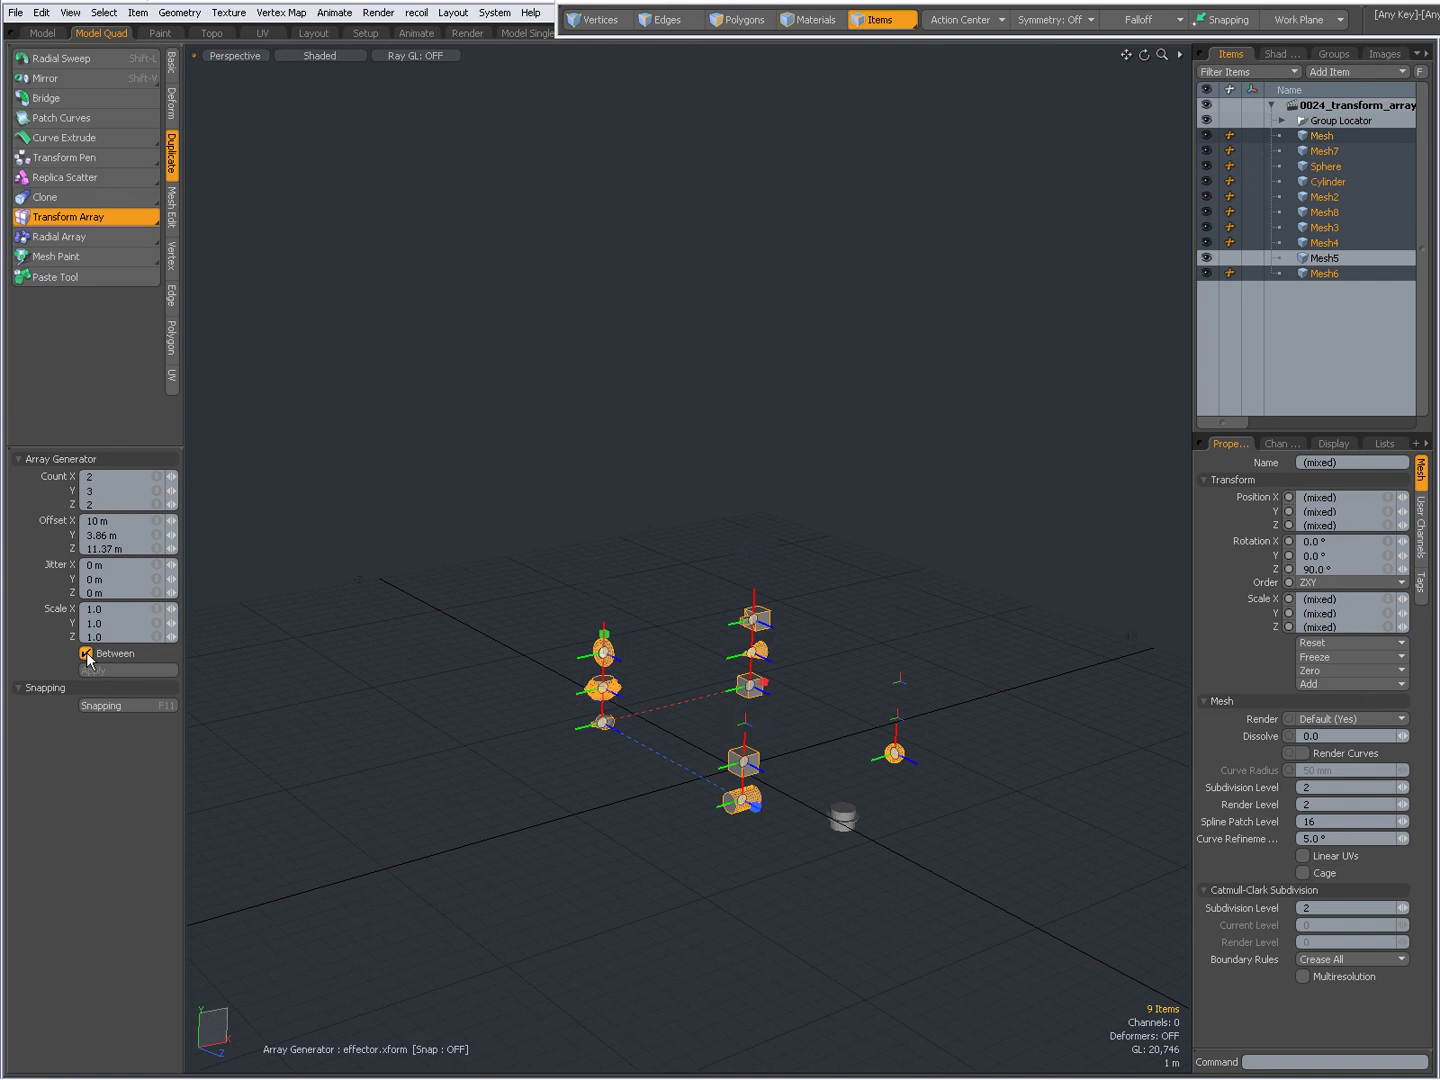
left_click(86, 654)
key("alt+Tab")
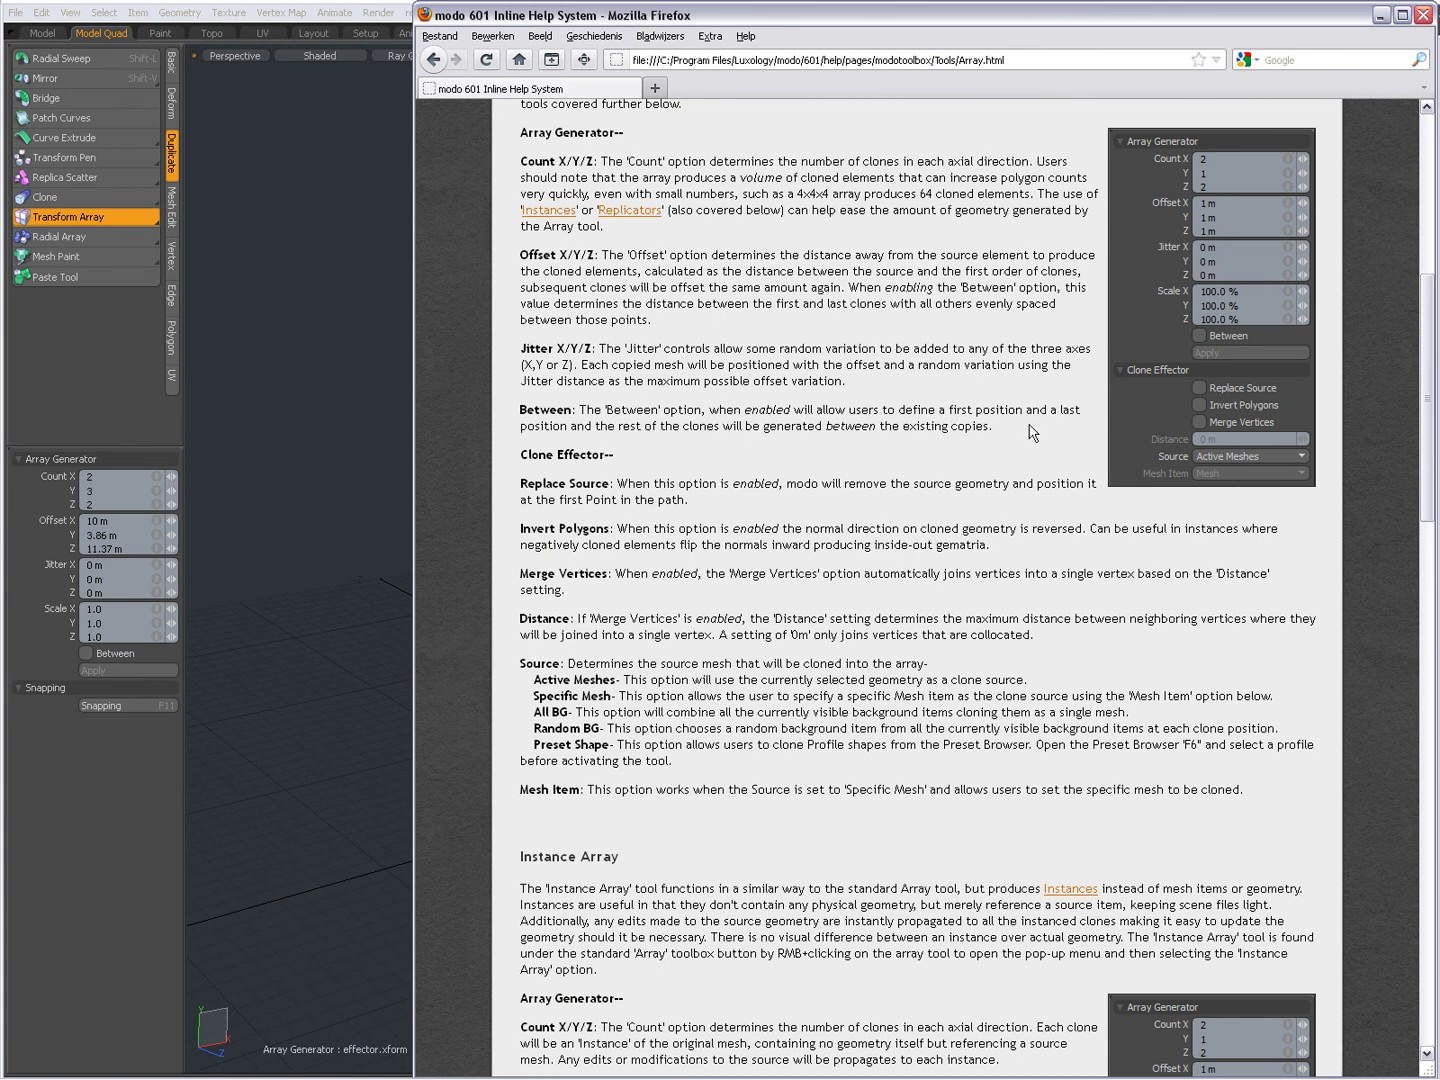
left_click(345, 490)
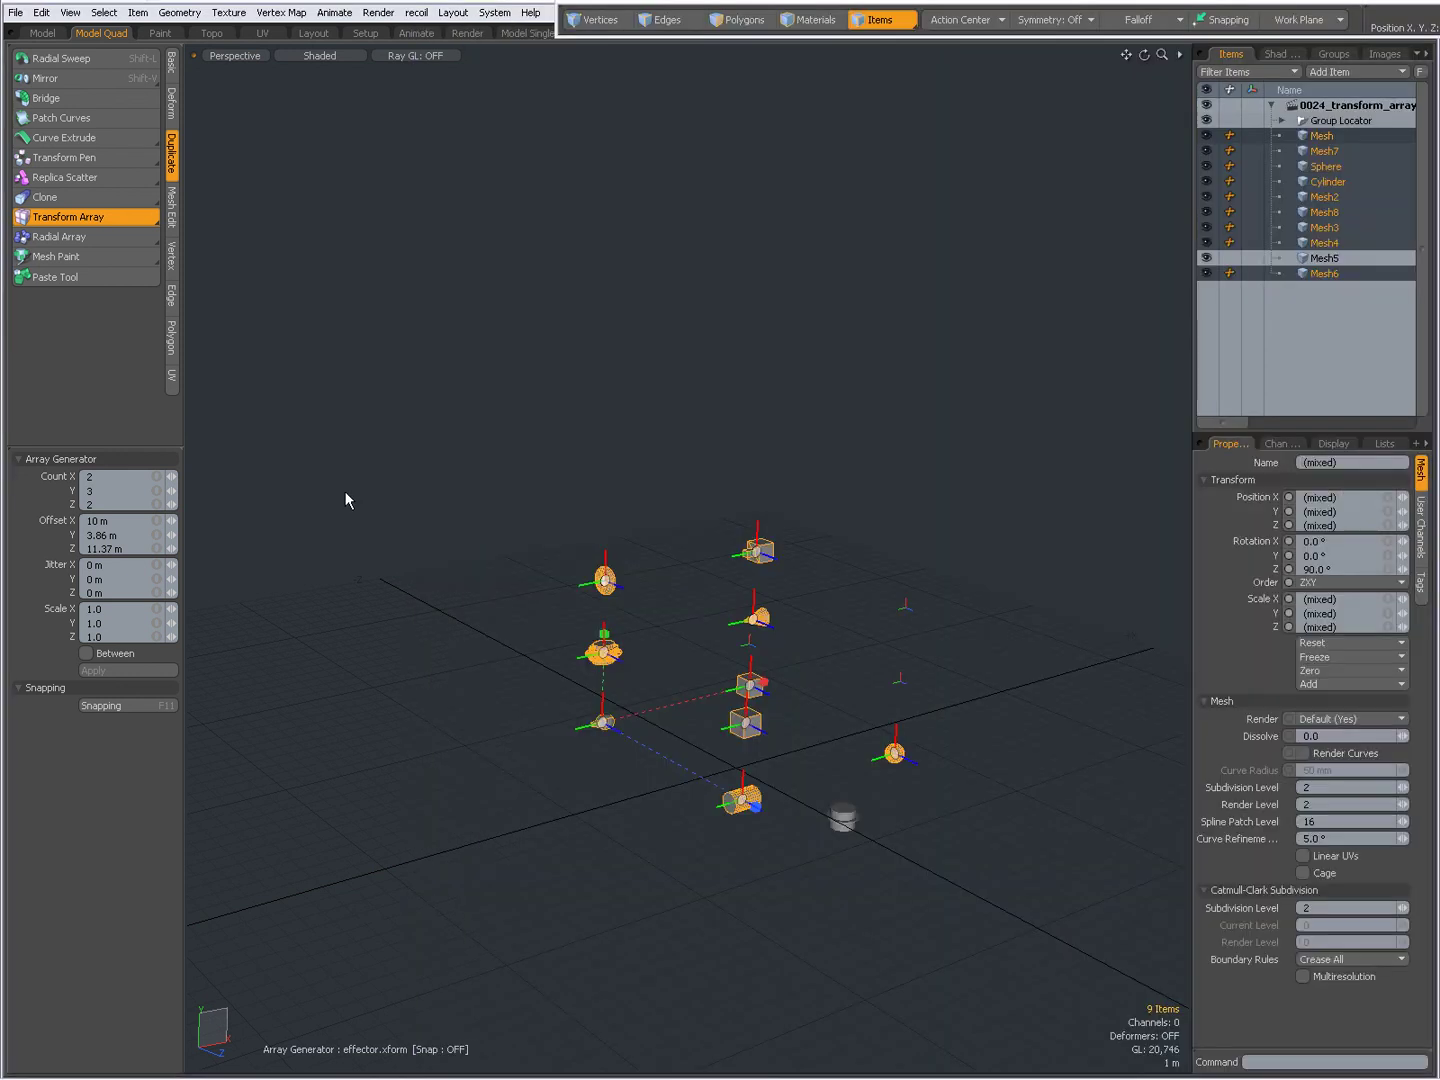
left_click(86, 653)
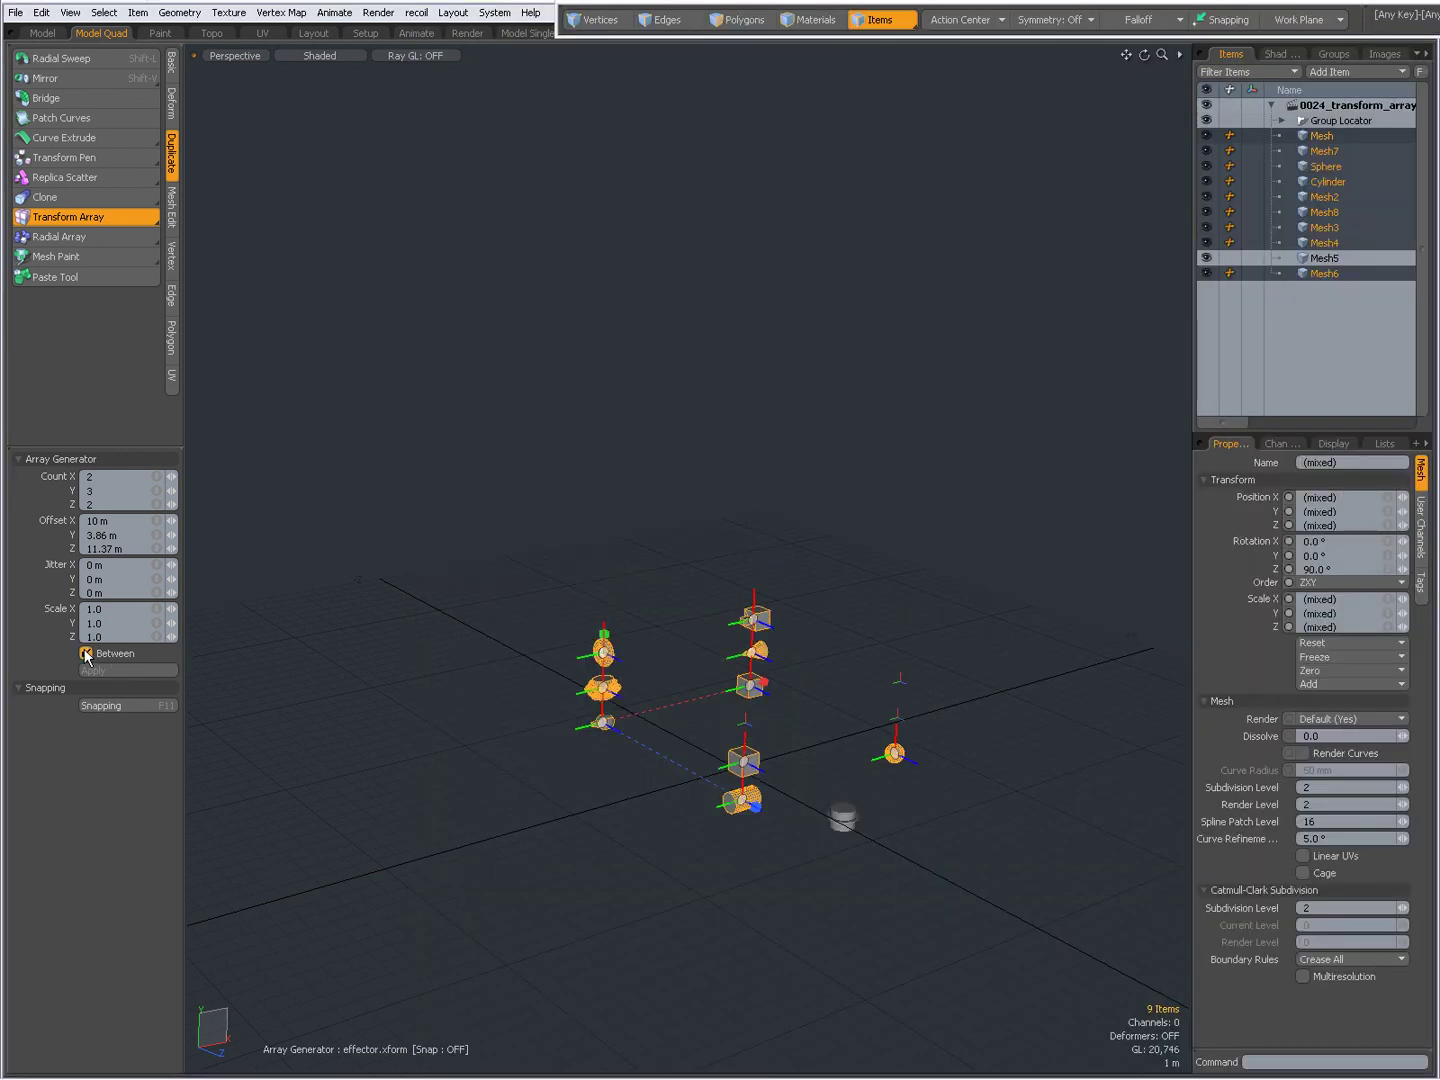
left_click(86, 653)
left_click_drag(836, 685, 687, 573, "alt")
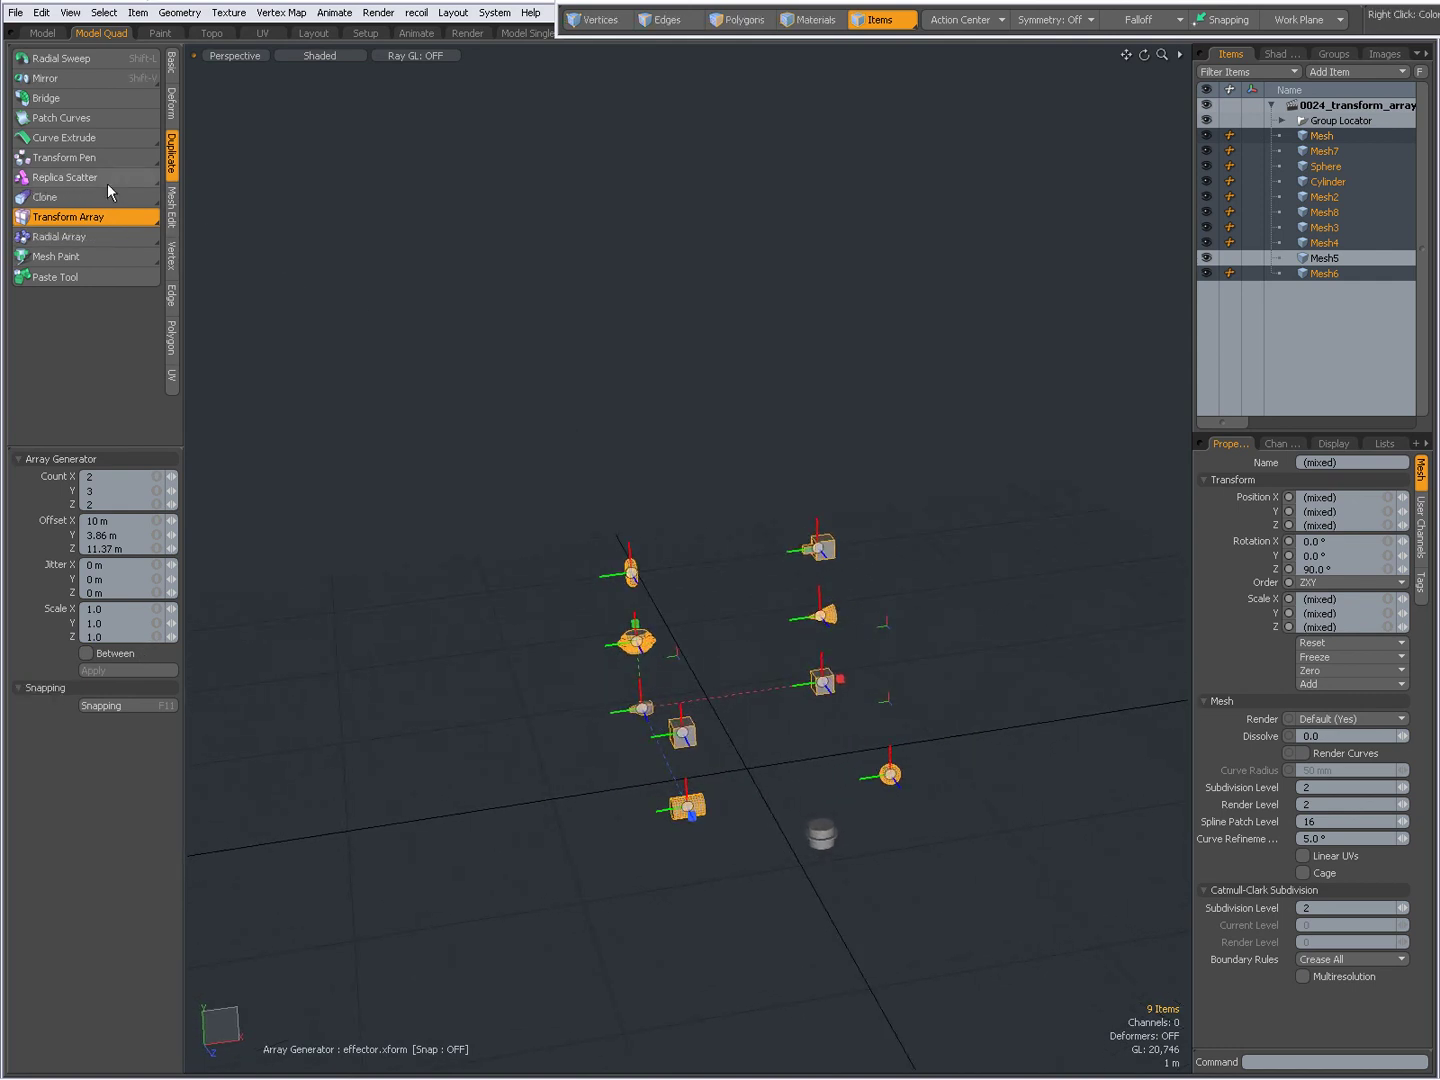
mouse_move(86, 163)
left_mouse_down()
mouse_move(100, 43)
mouse_move(110, 141)
mouse_move(336, 283)
left_mouse_up()
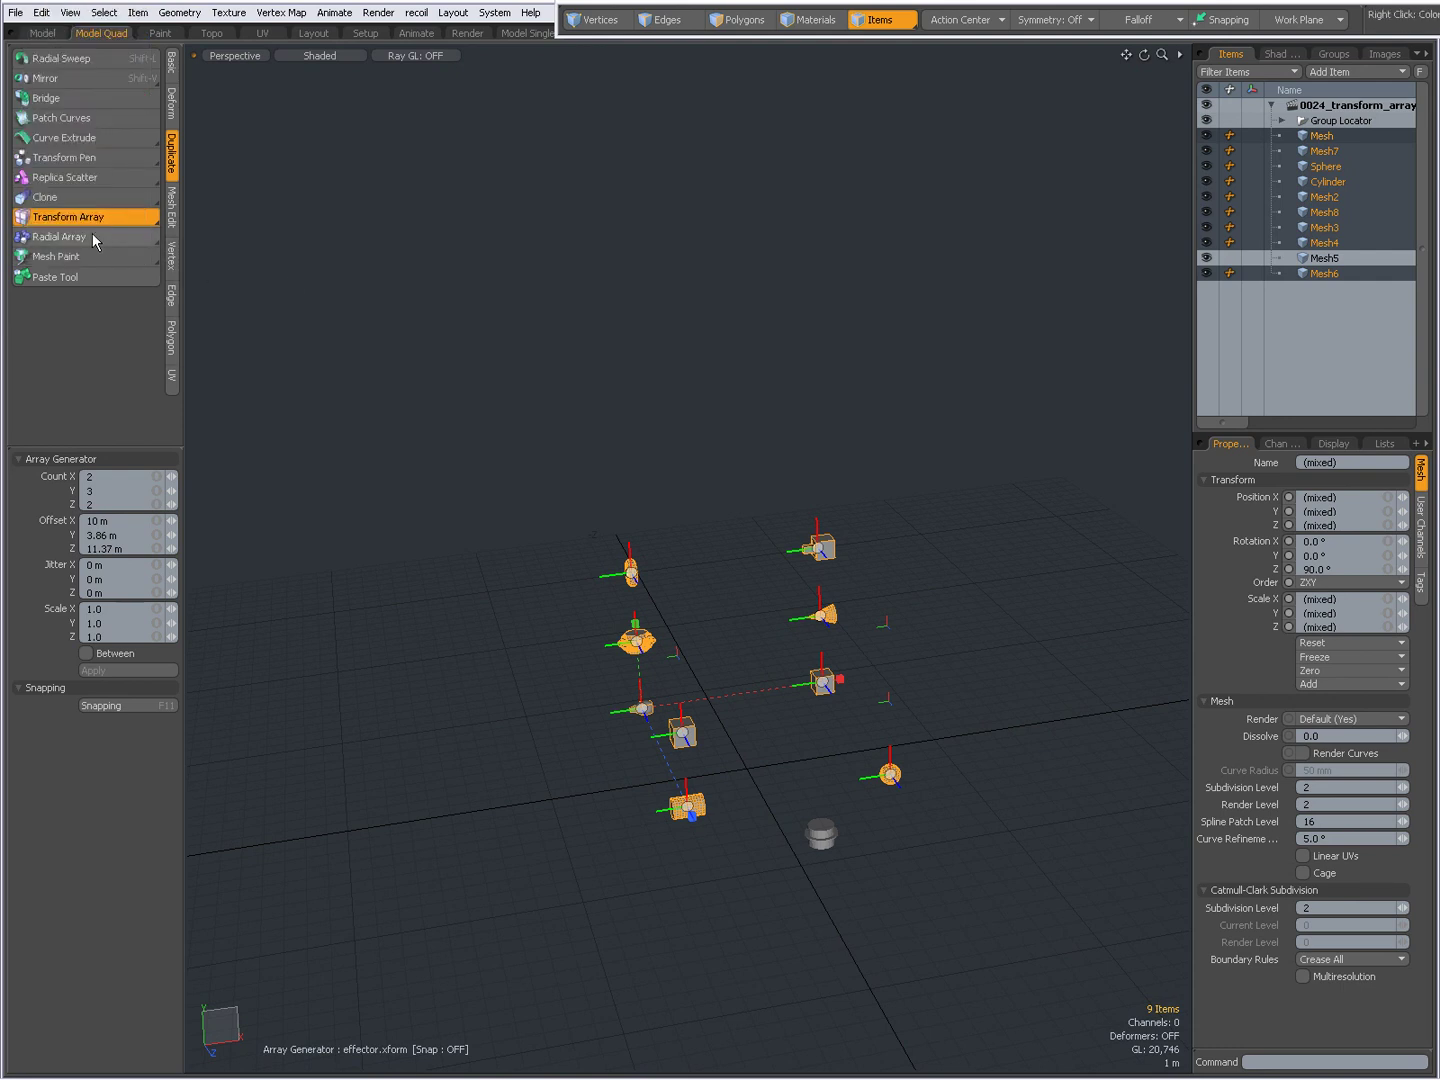
left_click_drag(620, 540, 669, 699, "alt")
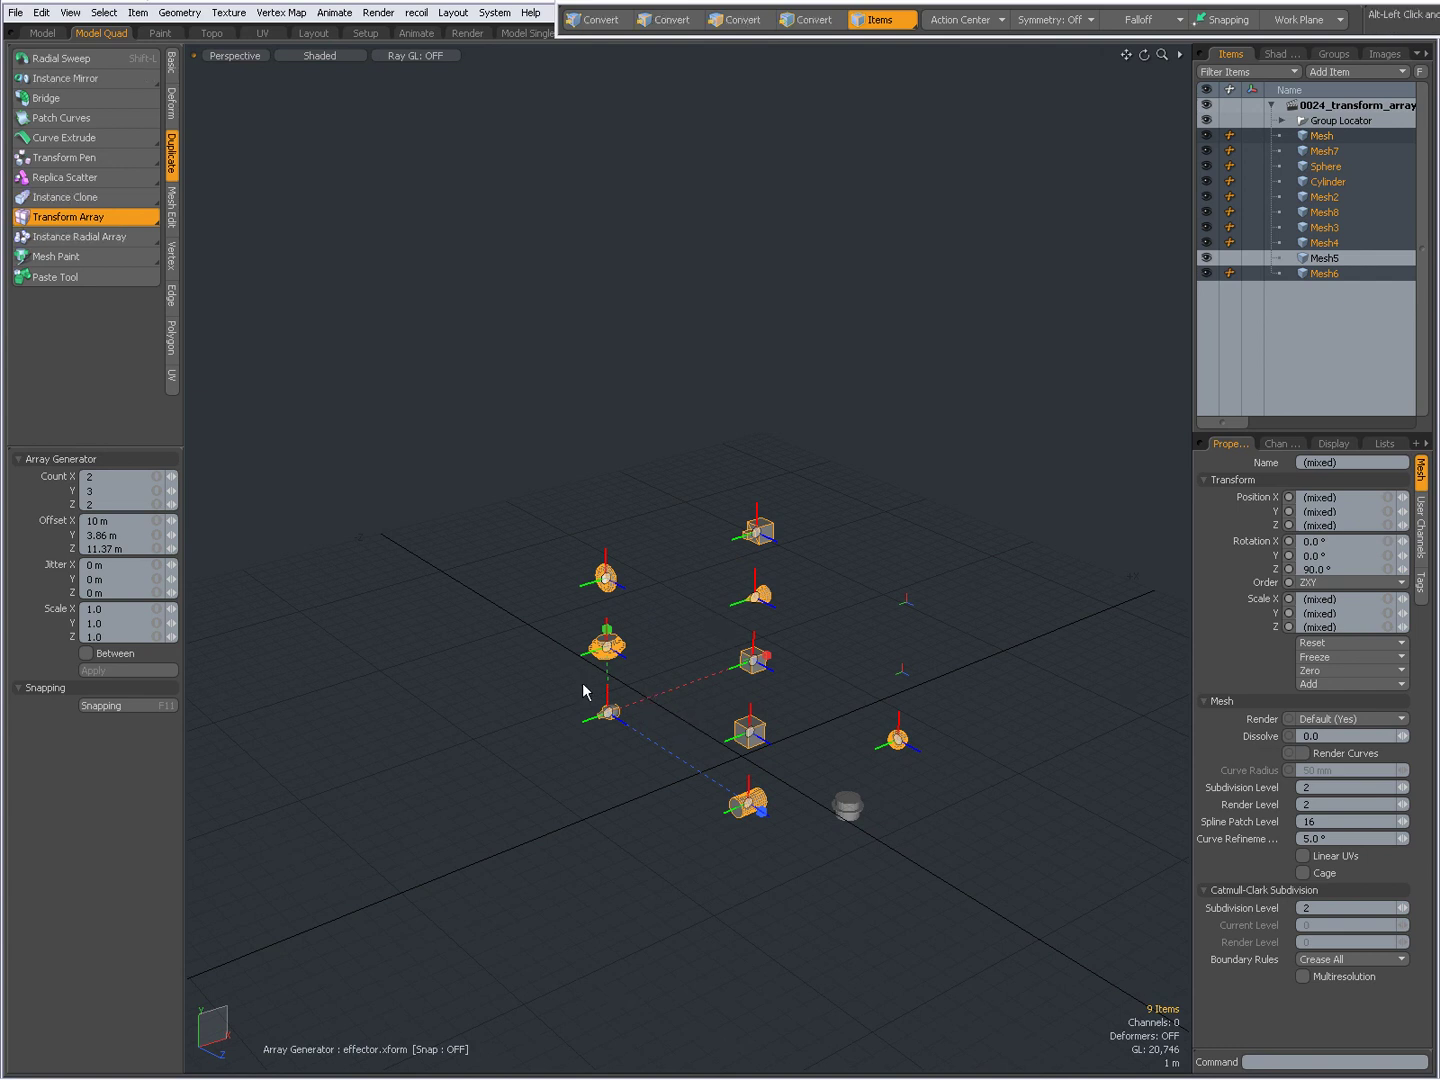
left_click_drag(581, 685, 497, 625, "alt")
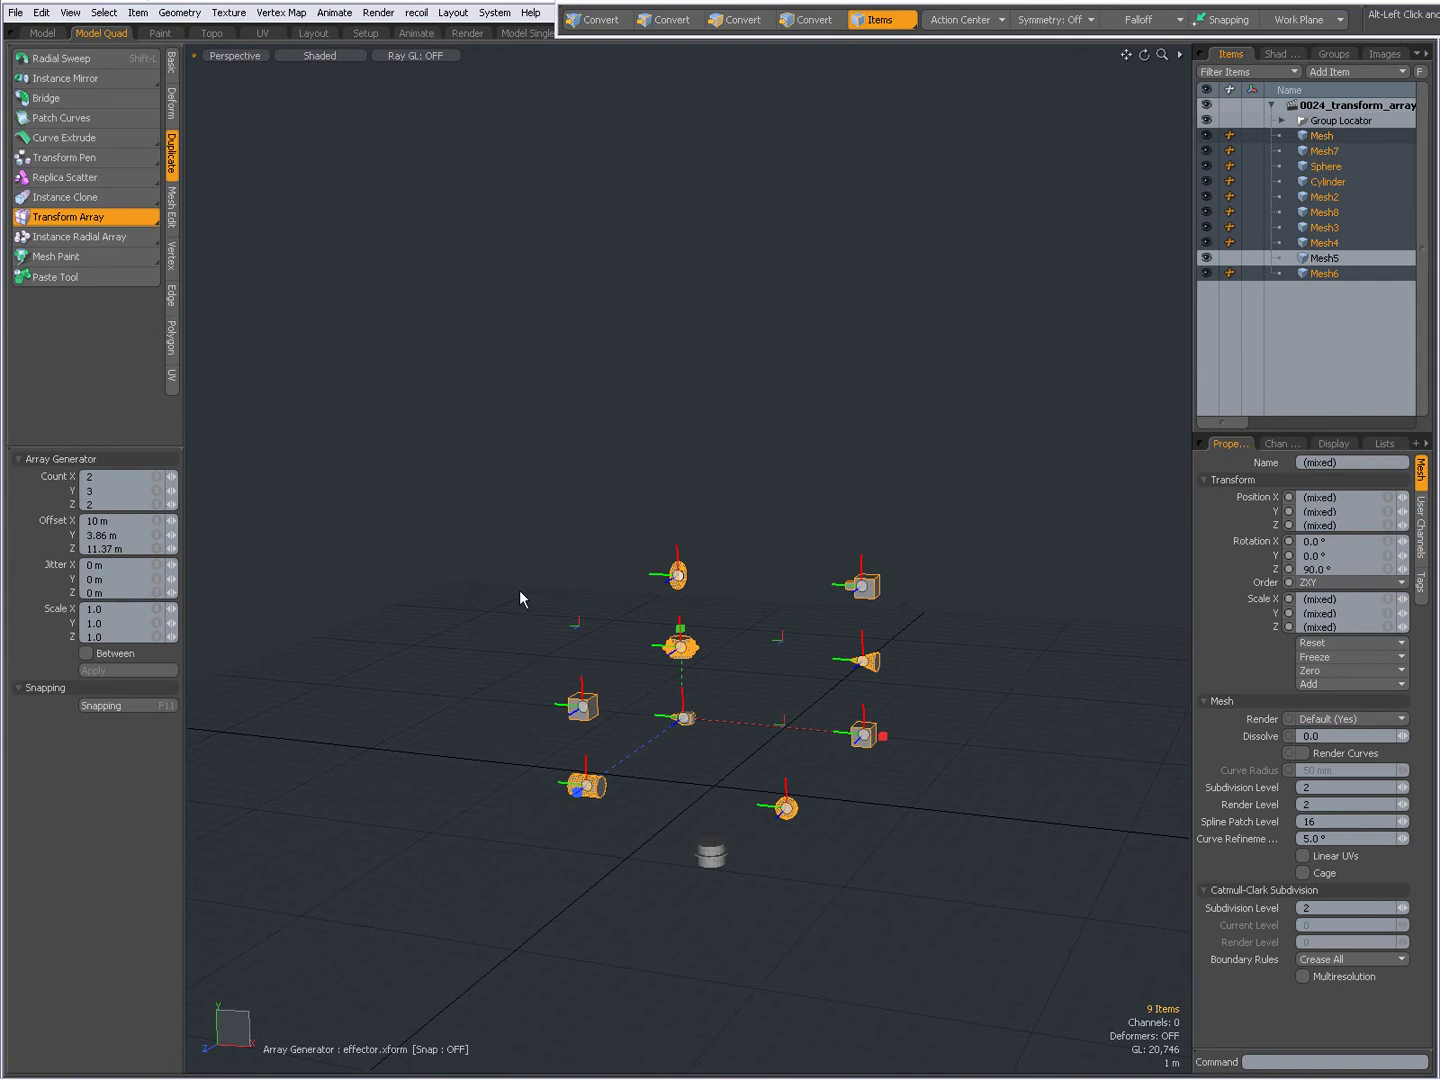
key("alt+Tab")
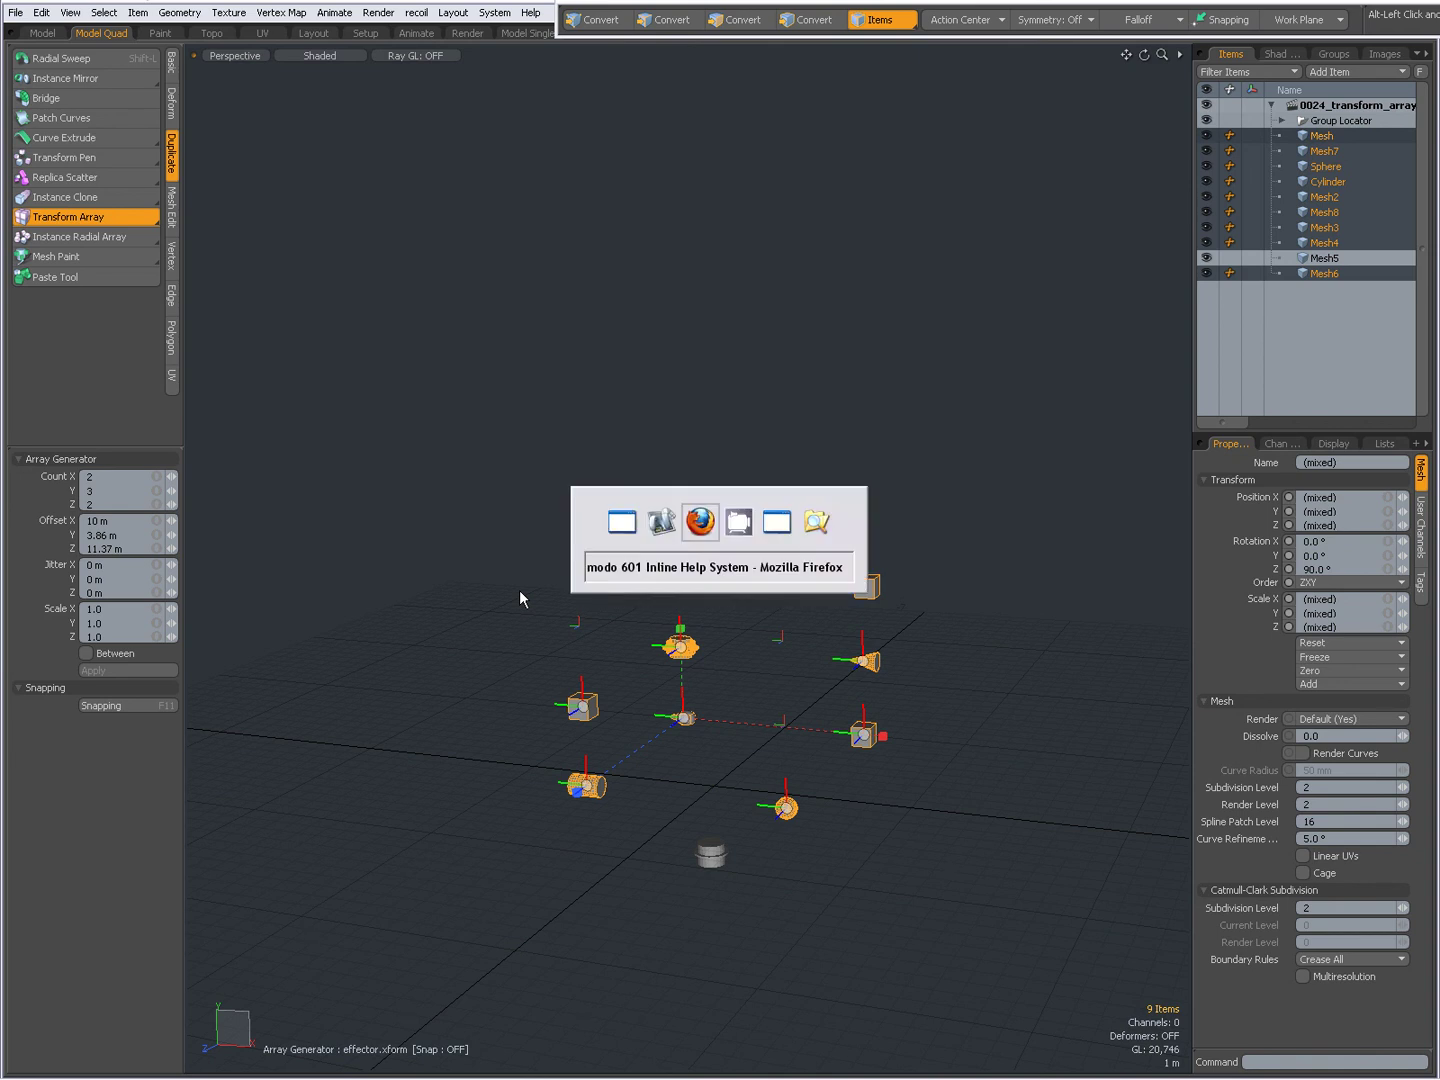
key("alt+Tab")
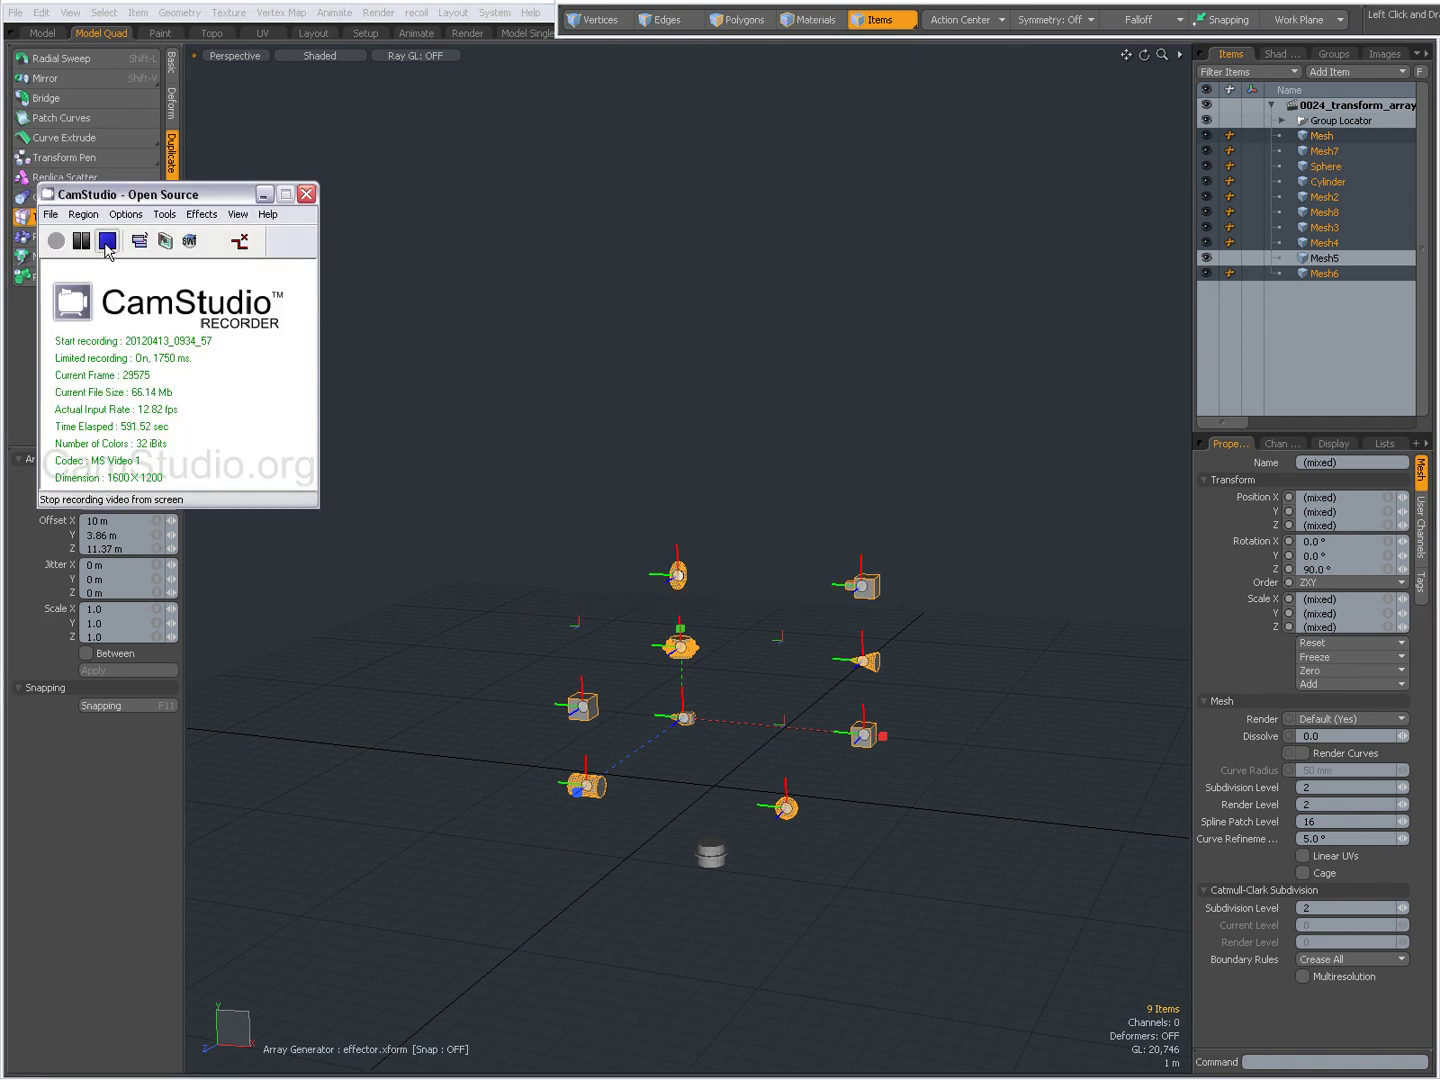